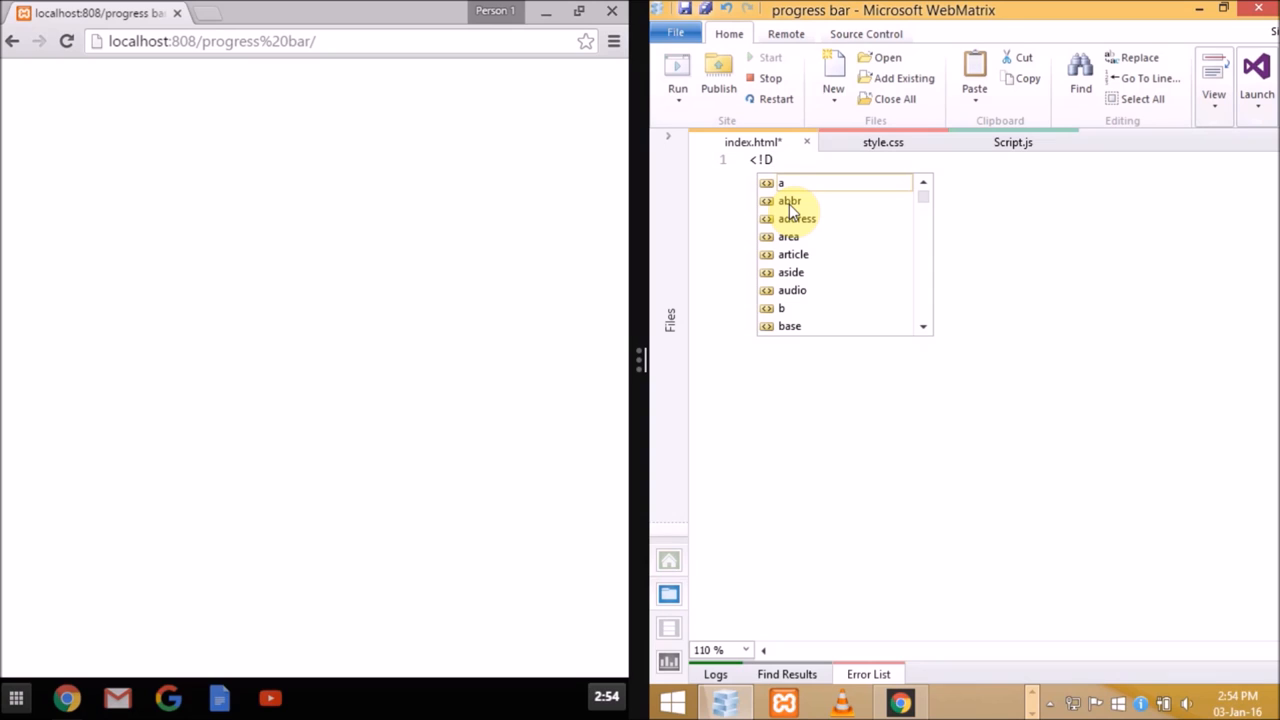
text(OCTY)
text(PE H)
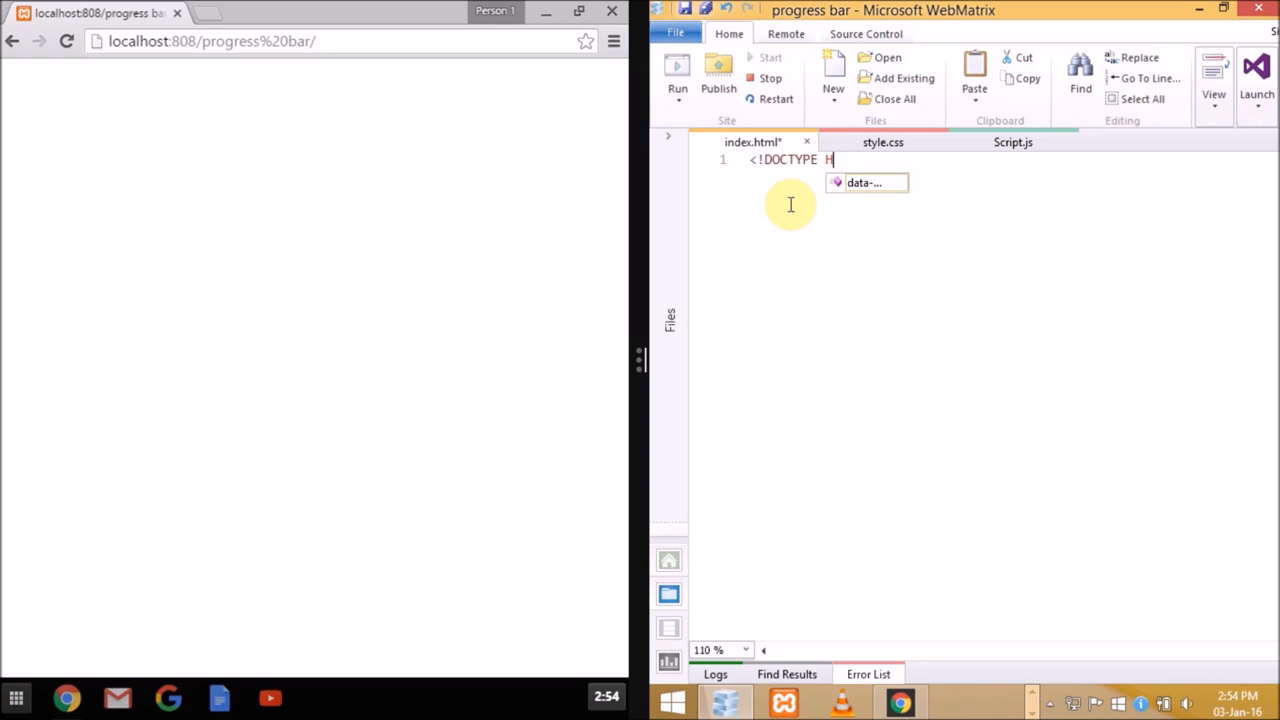
text(TML>)
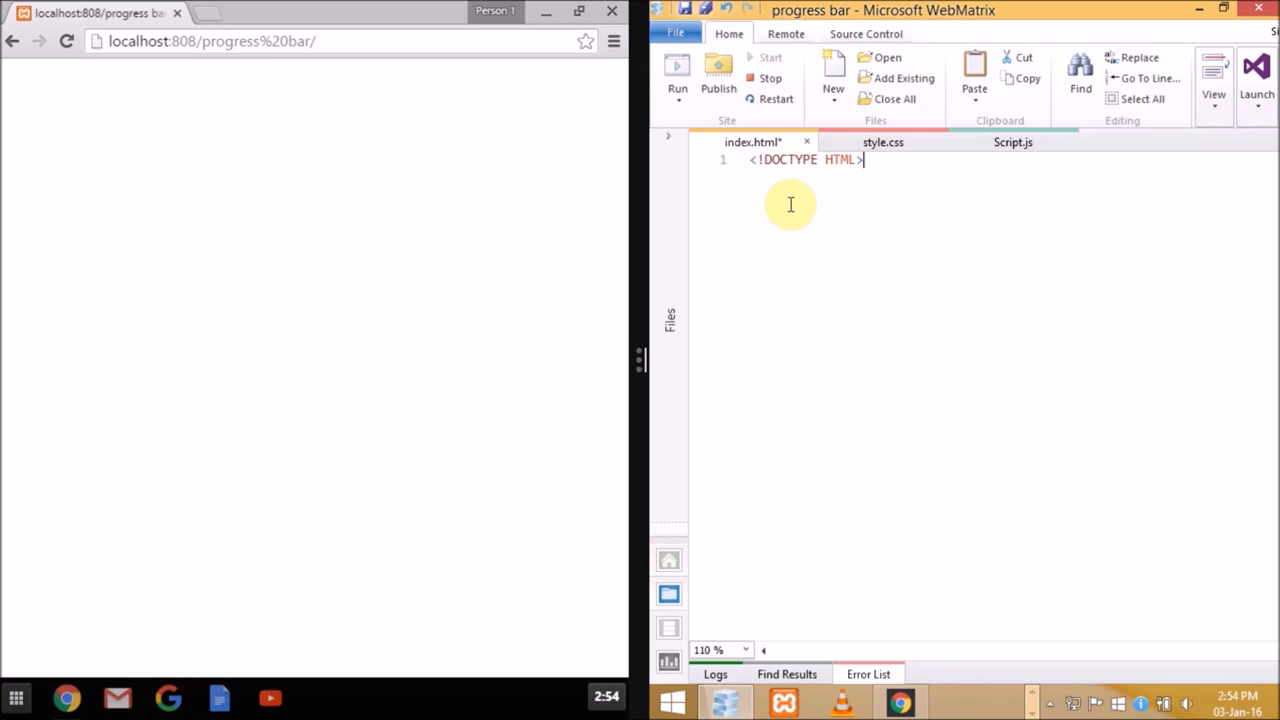
Write the doctype, html and head tags of index.html on separate lines
key(Return)
text(<h)
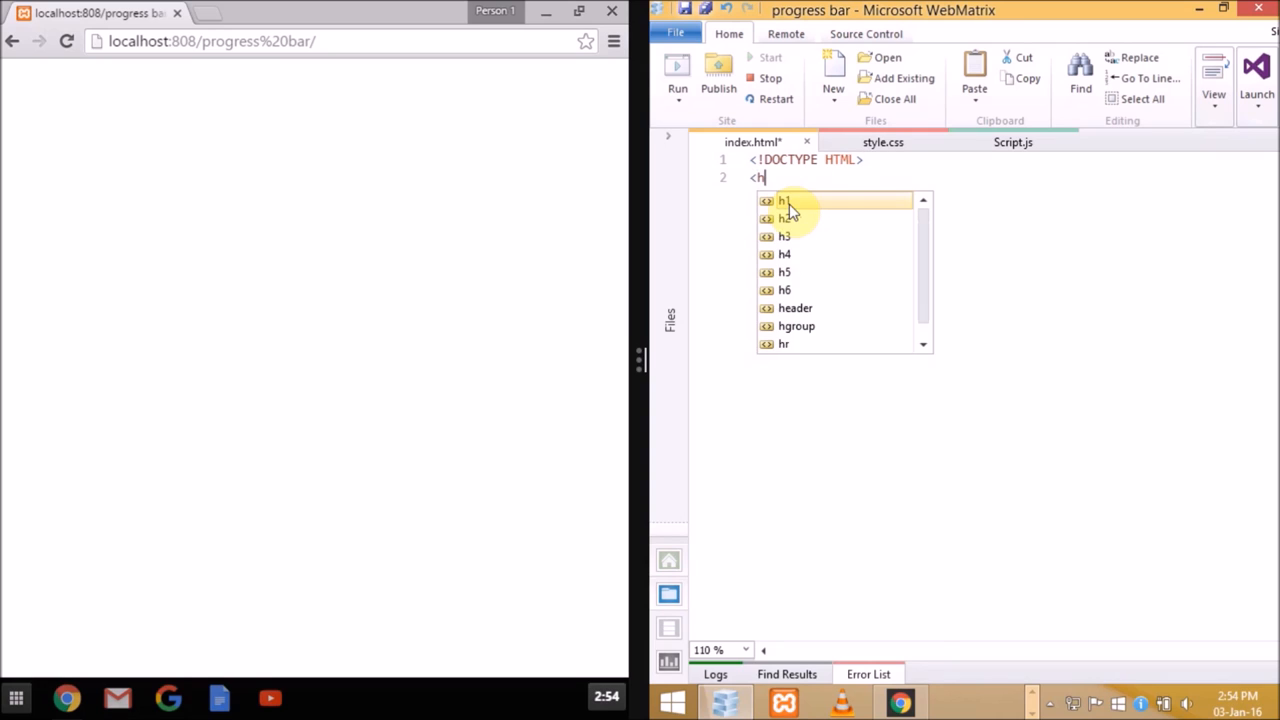
text(tml>)
key(Return)
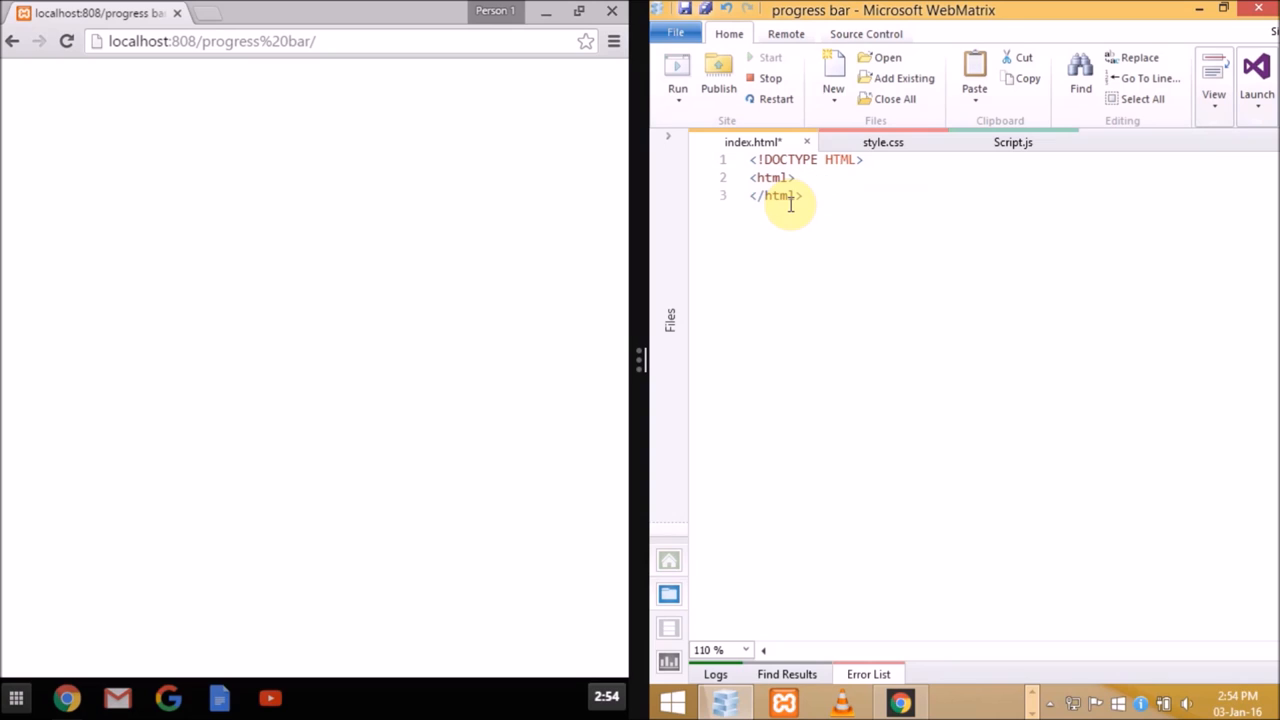
text(<)
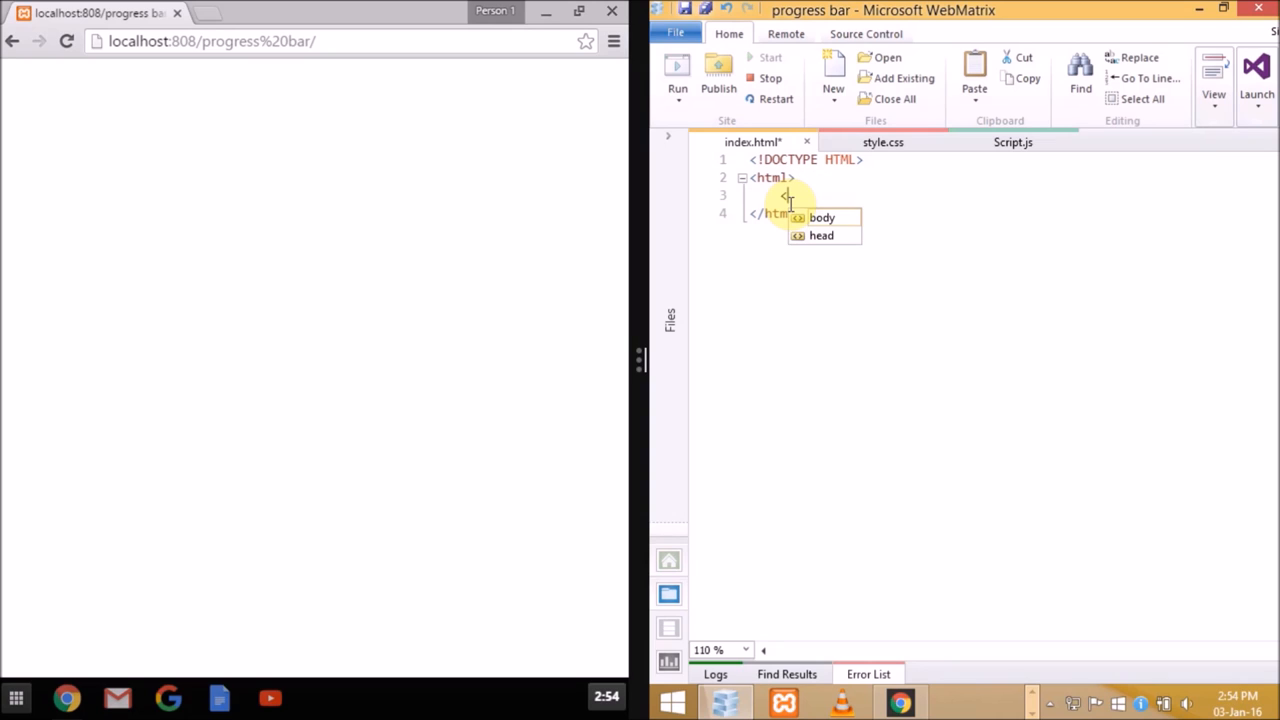
text(head>)
key(Return)
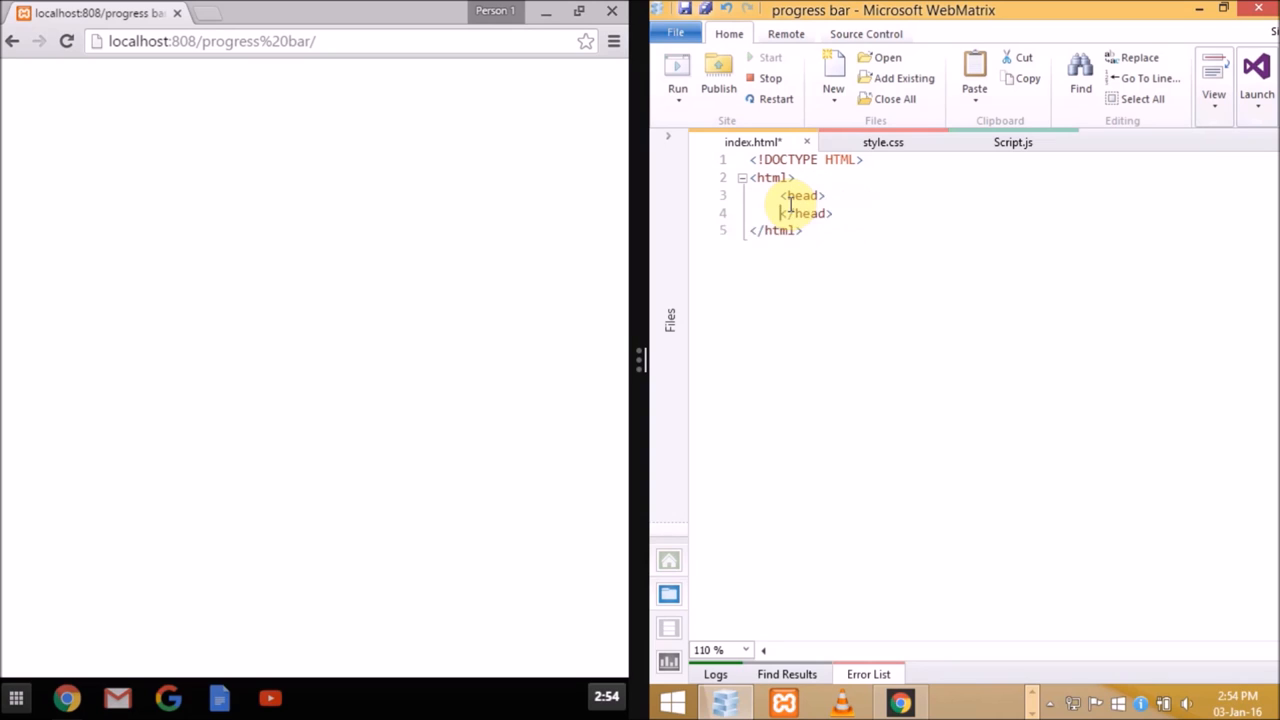
key(Return)
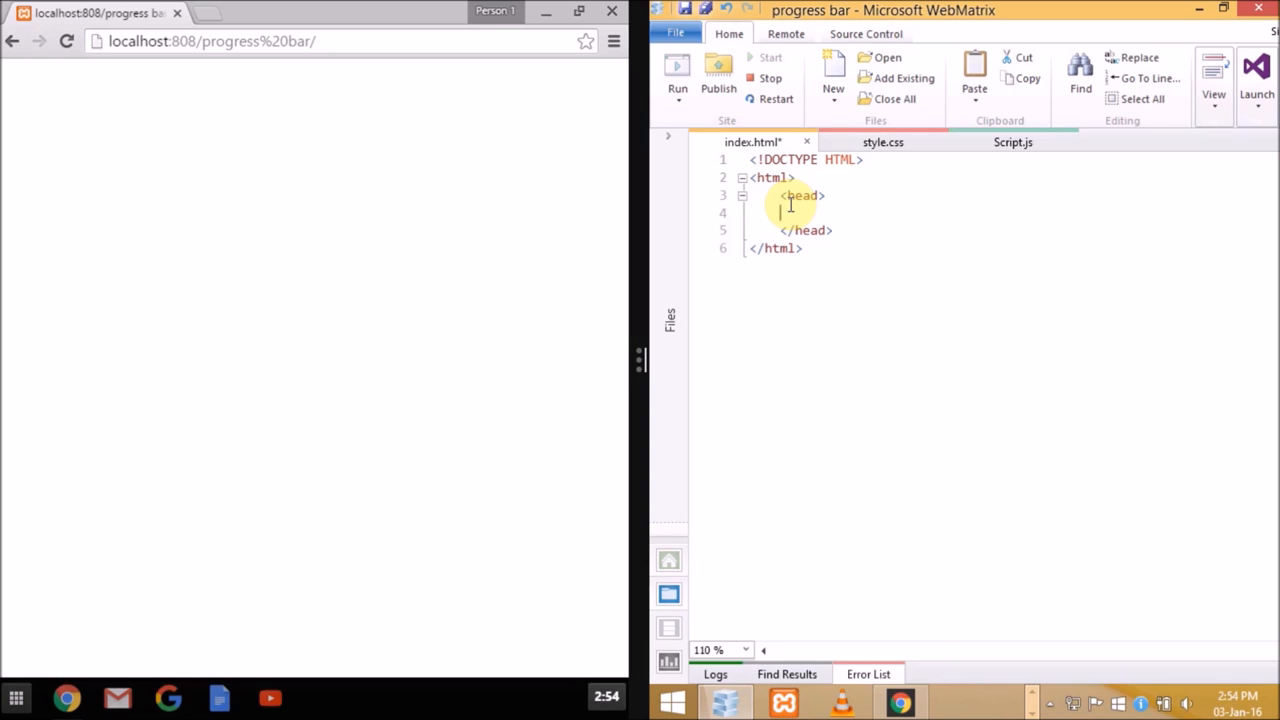
text(title)
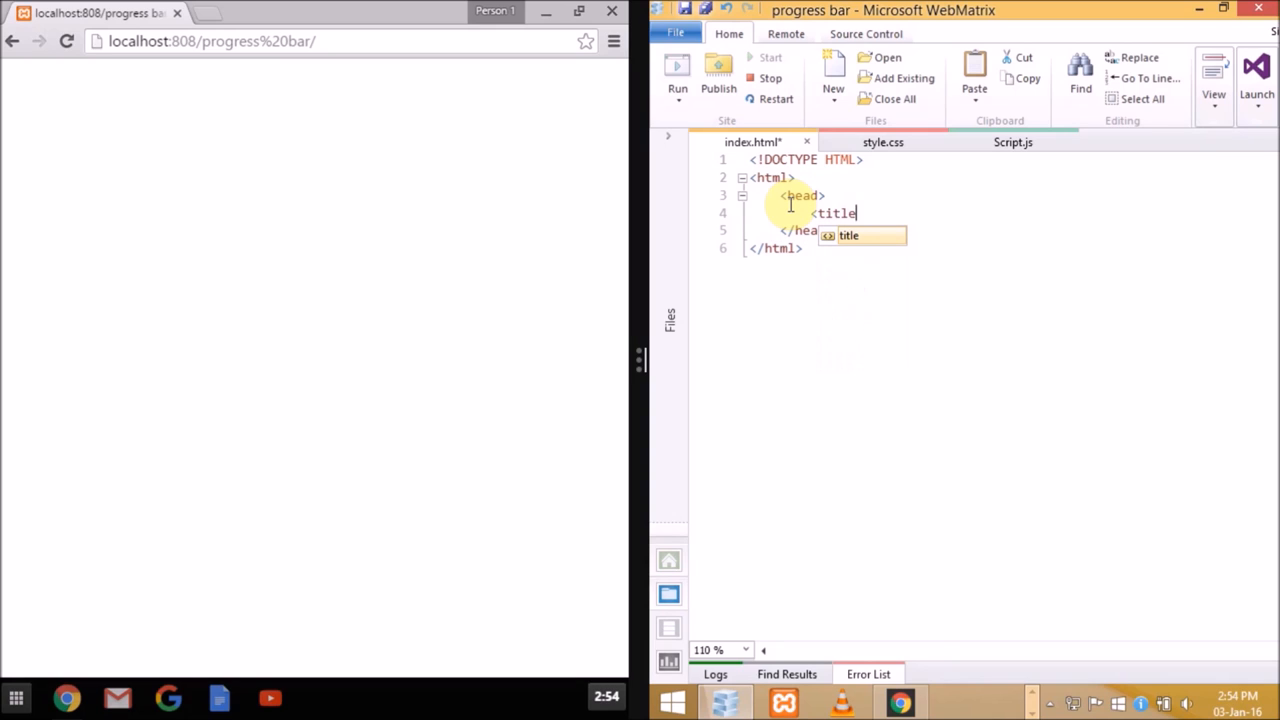
text(>)
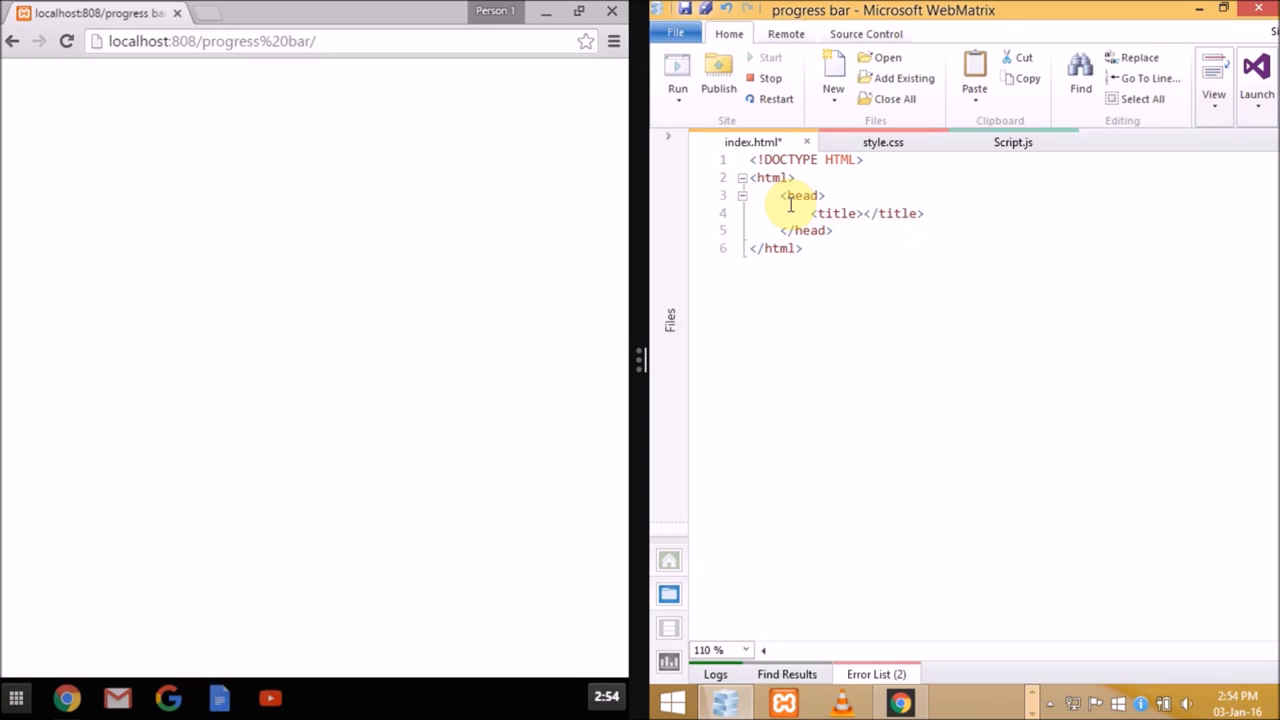
text(CSS )
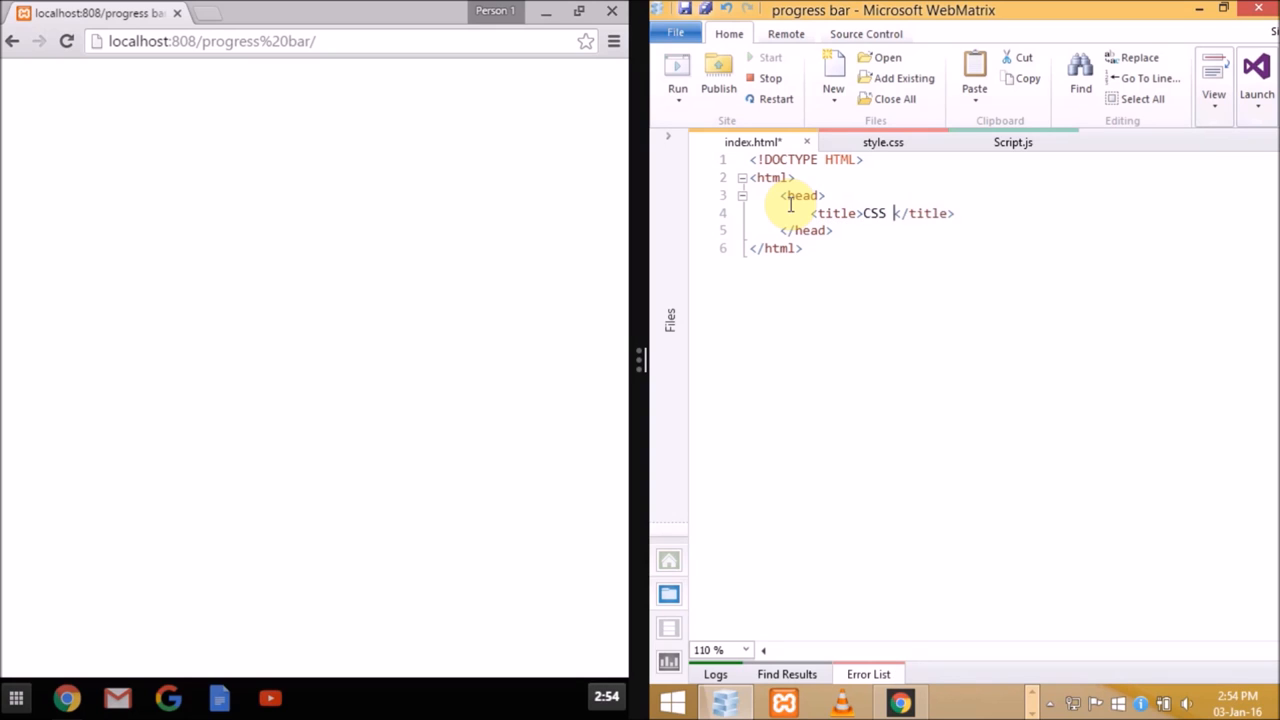
text(LOADING )
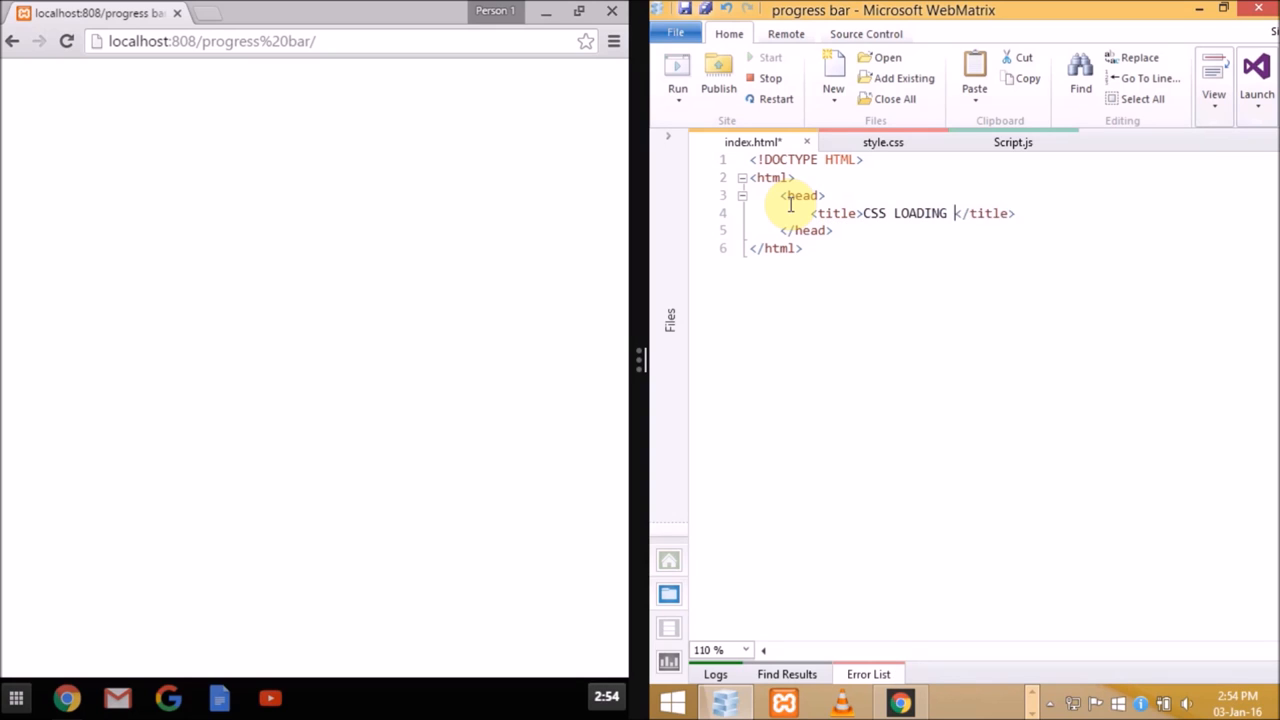
text(SPINNE)
text(RS)
Add the page title CSS LOADING SPINNERS inside the head
key(Right)
key(Right)
key(End)
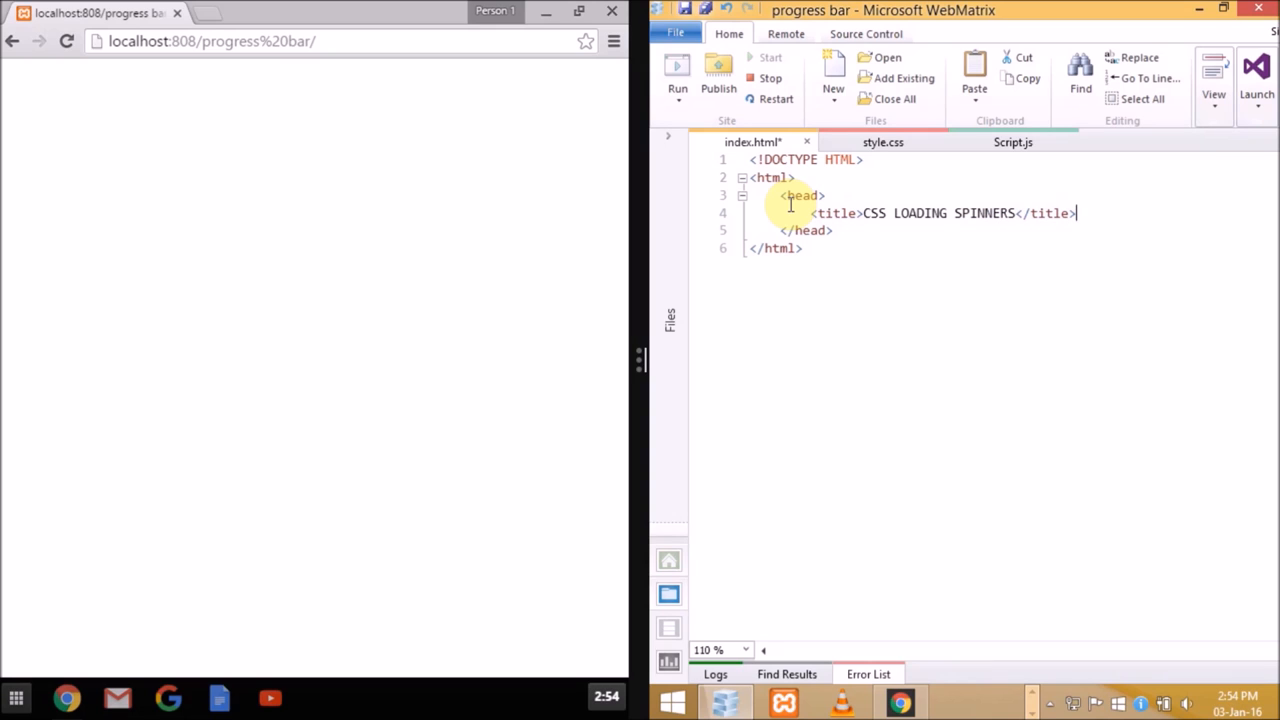
key(Return)
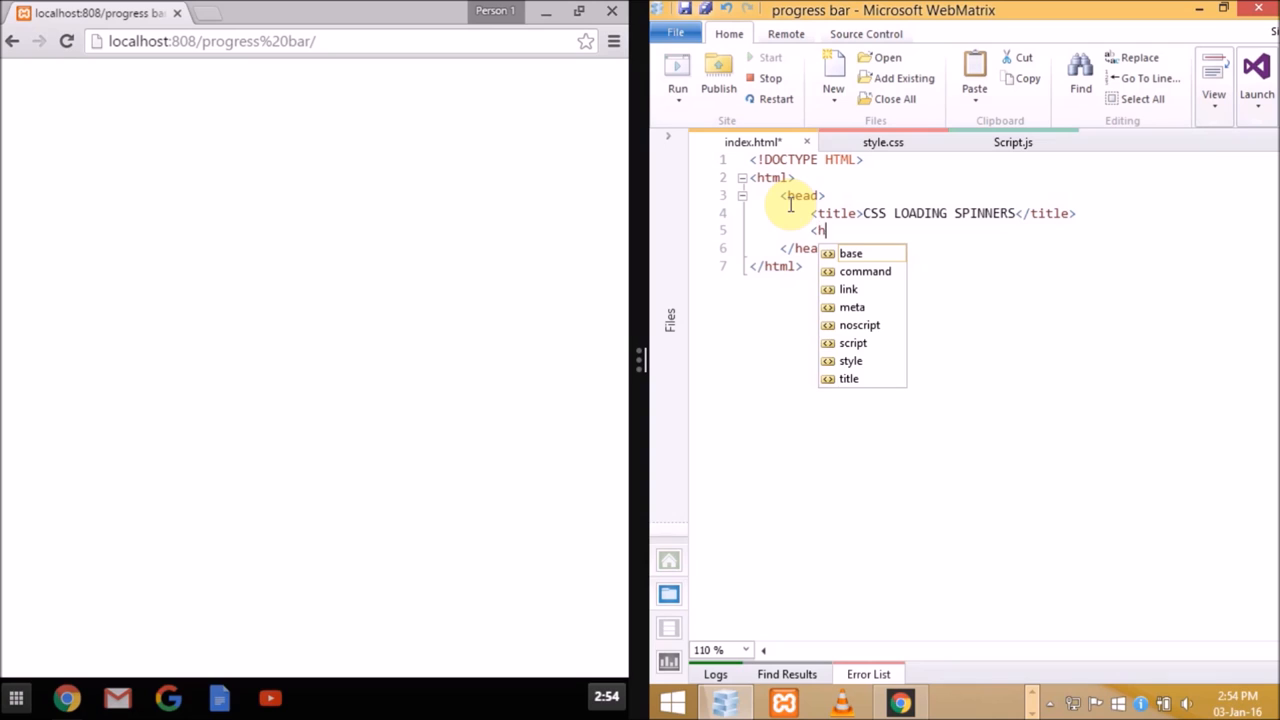
text(ref=")
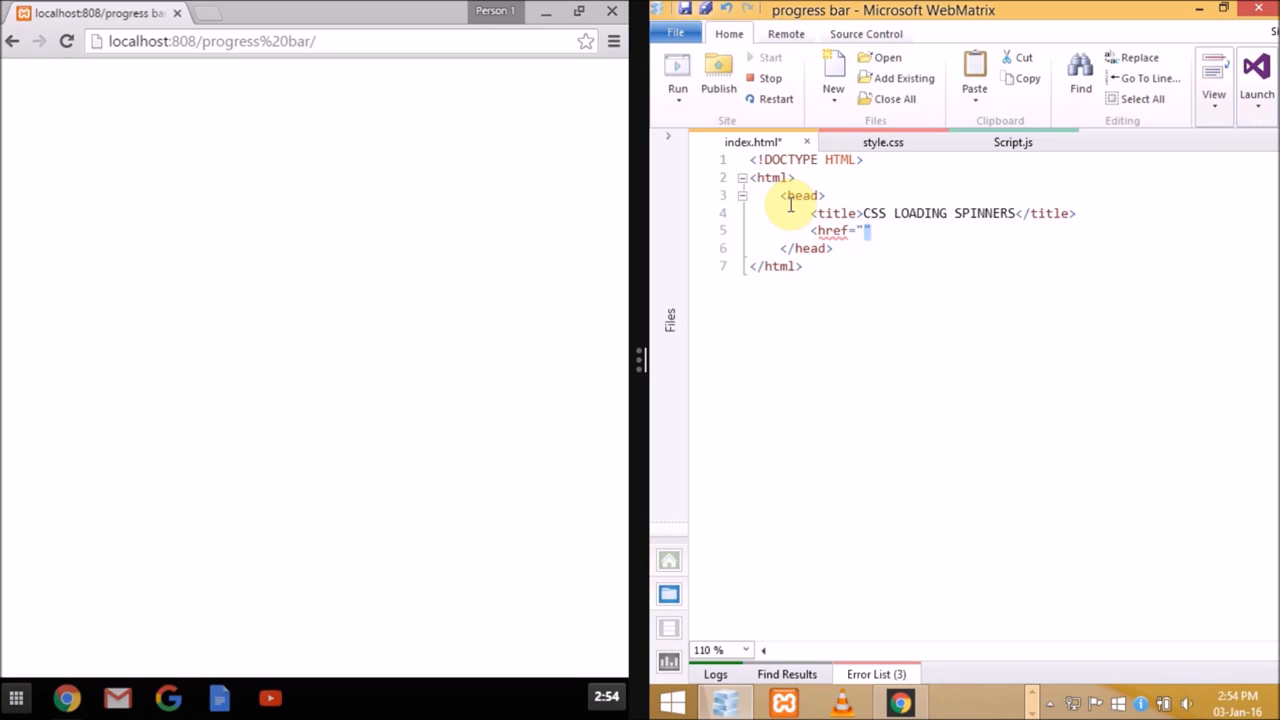
Link the head to style.css with rel stylesheet and type text/css
key(BackSpace)
key(BackSpace)
key(BackSpace)
key(BackSpace)
text(lin)
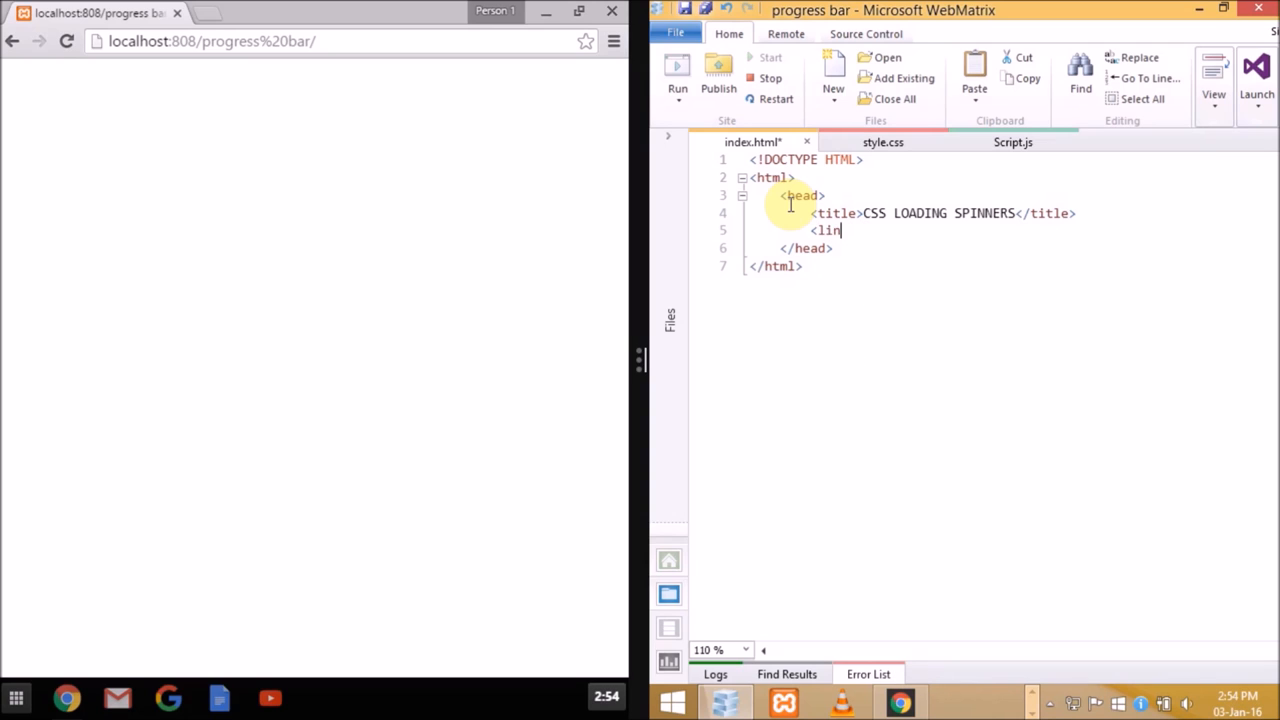
text(k rel=")
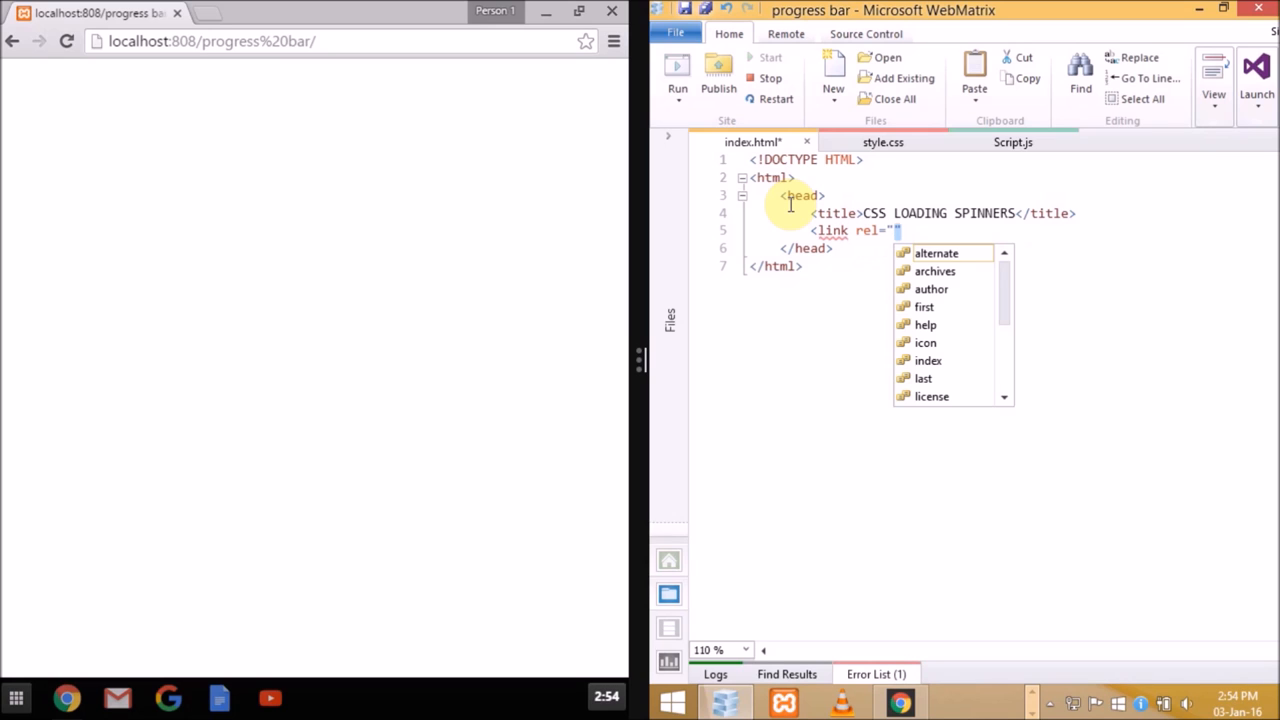
text(s)
key(Down)
key(Down)
key(Return)
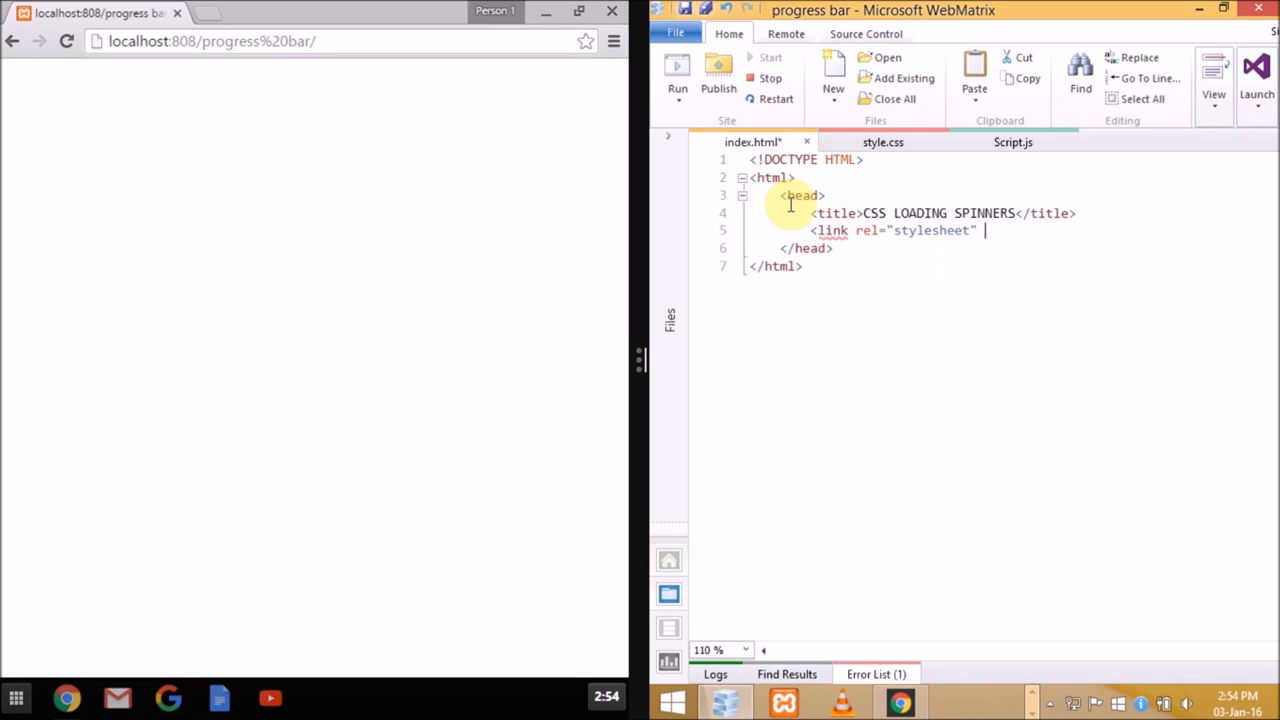
text(type="t)
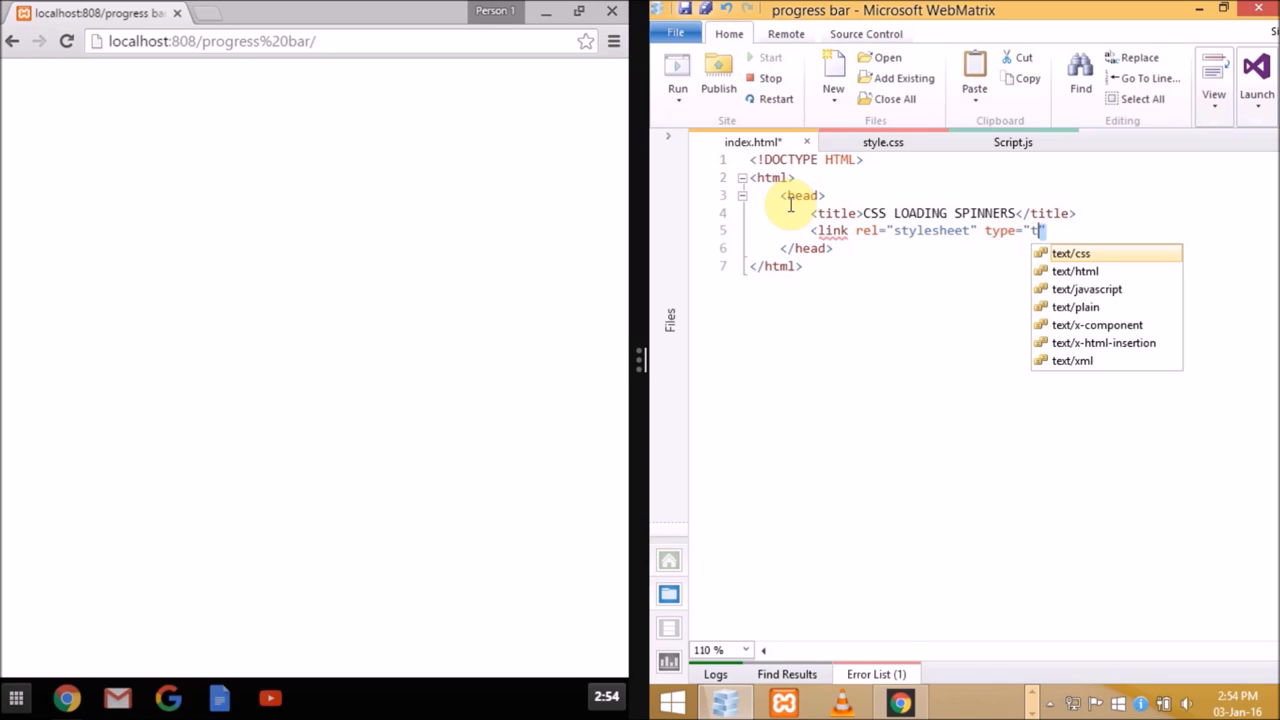
key(Return)
text(hr)
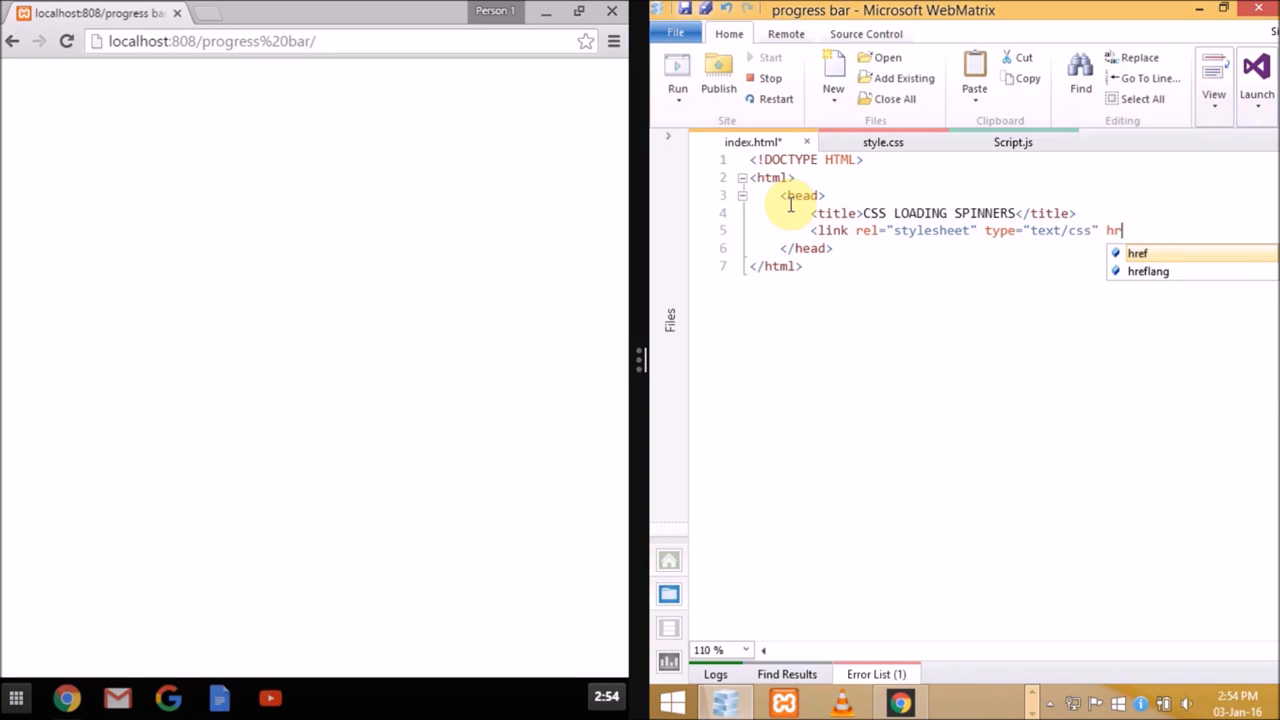
text(ef)
text(="st)
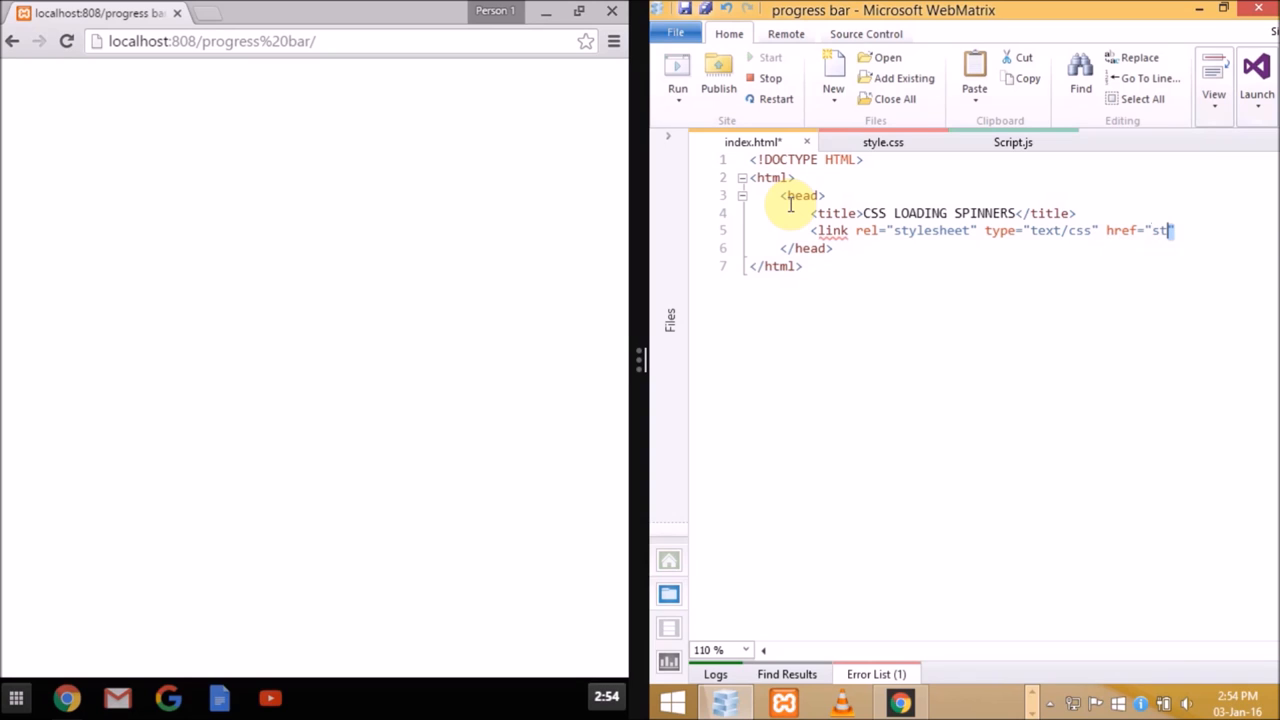
text(y)
key(BackSpace)
text(yle.css)
text(">)
Leave a blank line after the closing head tag
key(Down)
key(Down)
key(Return)
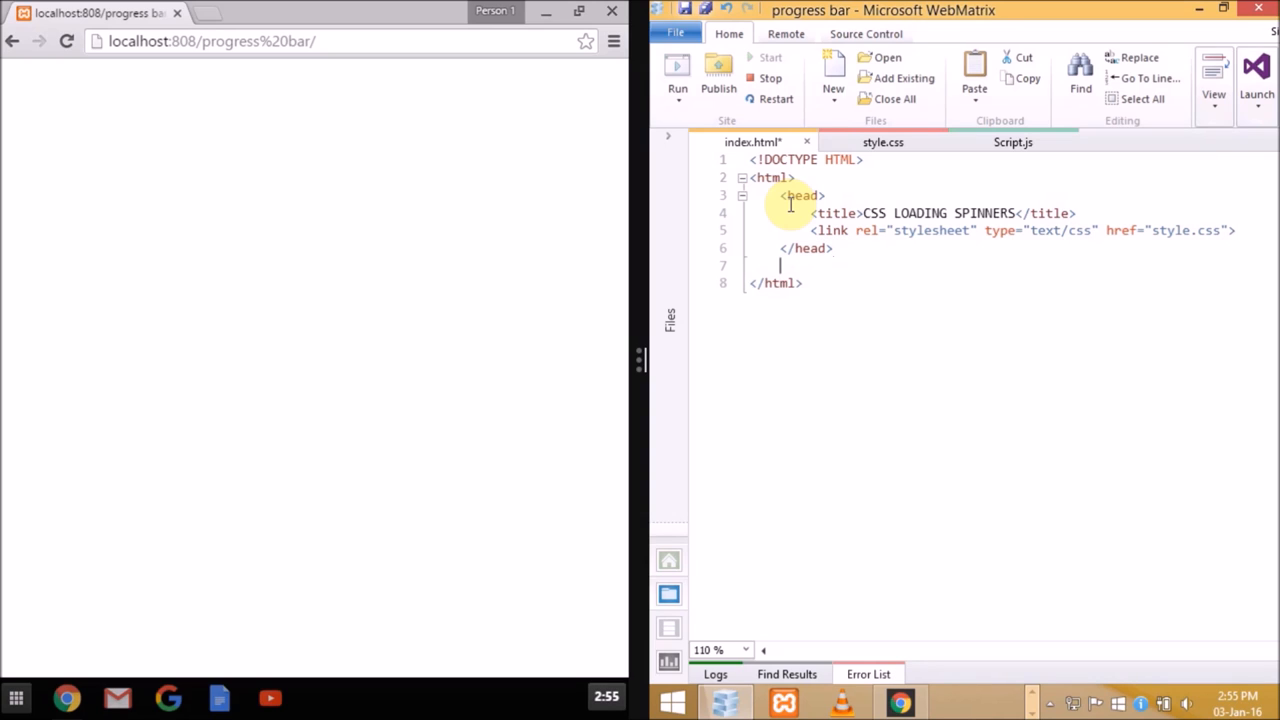
text(<bo)
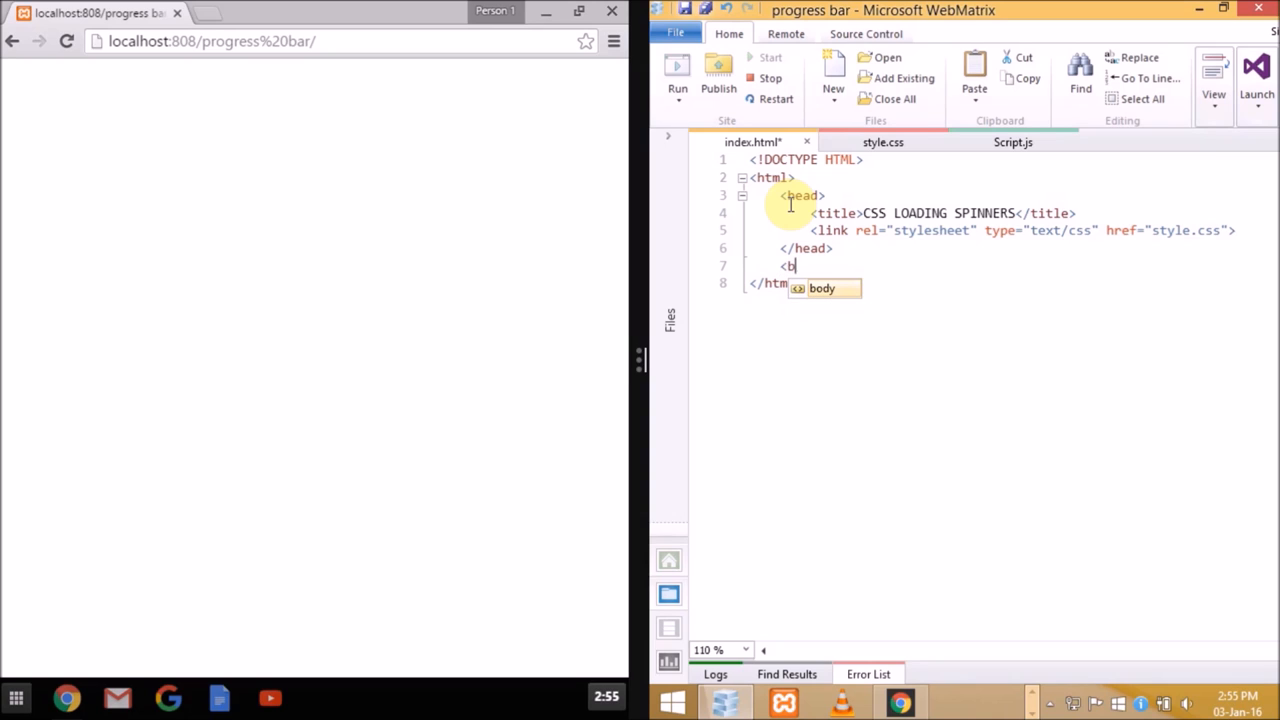
text(dy>)
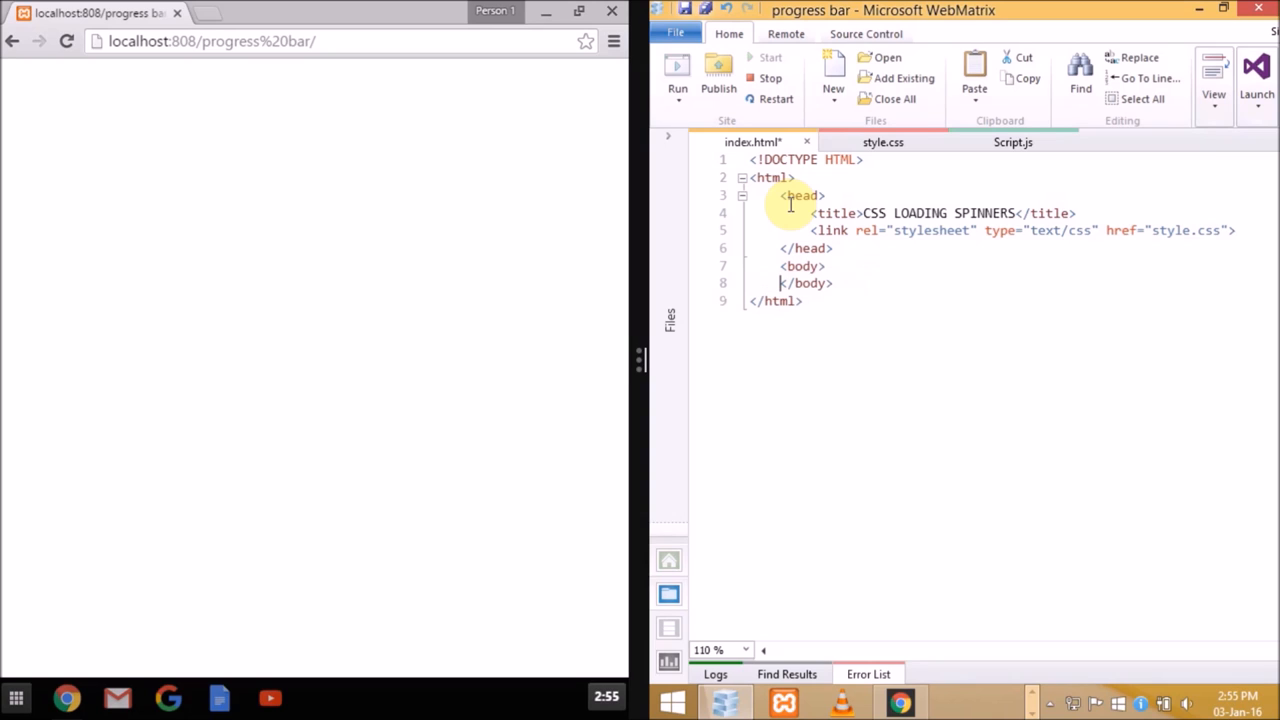
Add a body containing a div with id loading and save index.html
key(Return)
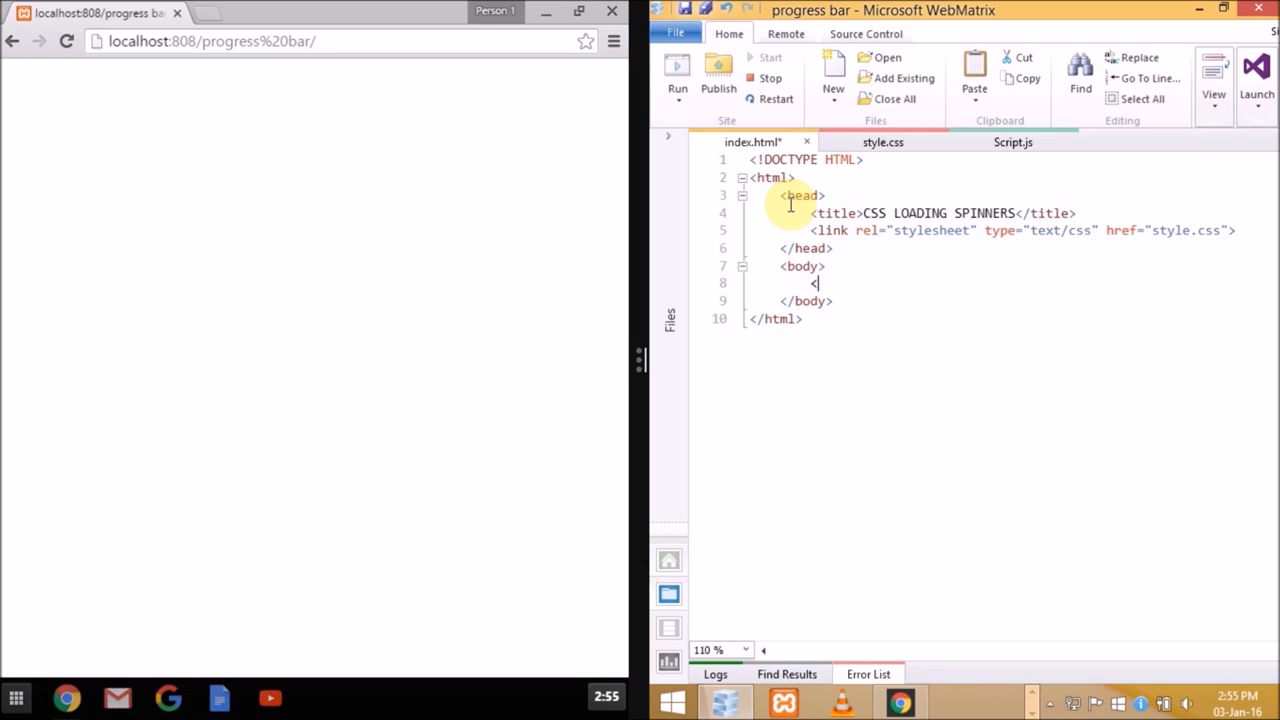
text(div>)
text( id=)
text(loa)
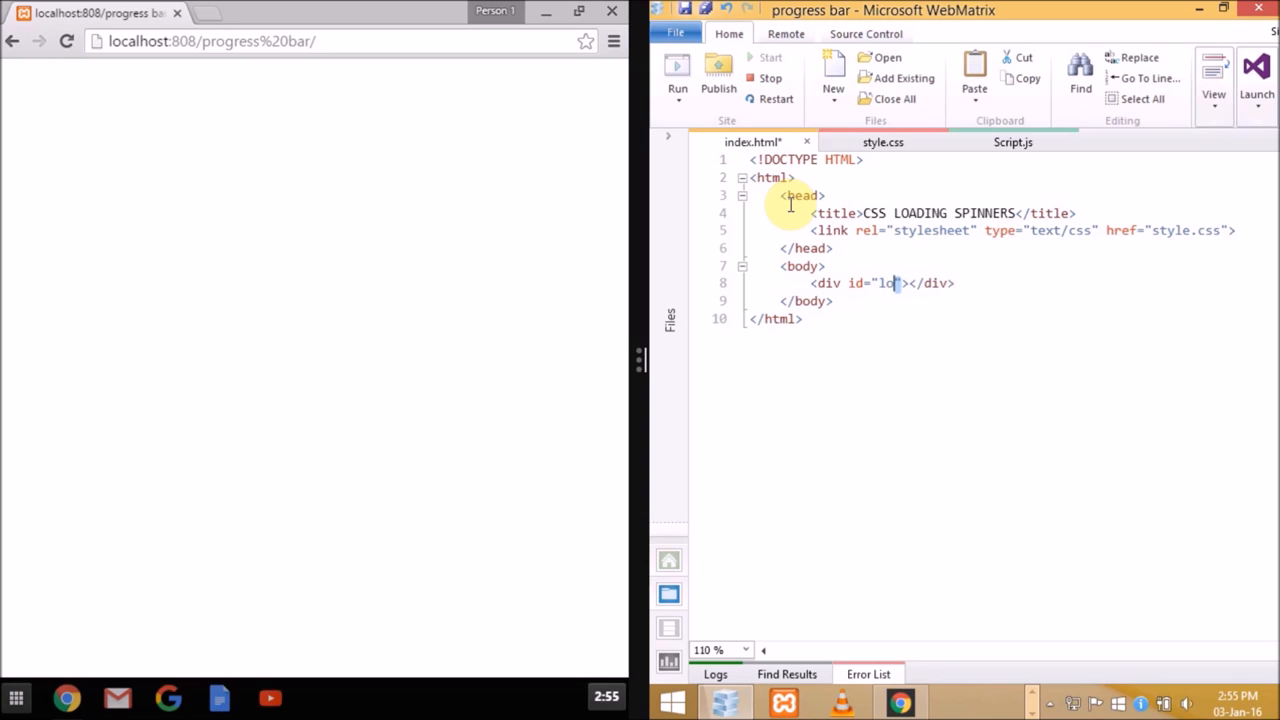
text(ding)
key(Right)
key(ctrl+s)
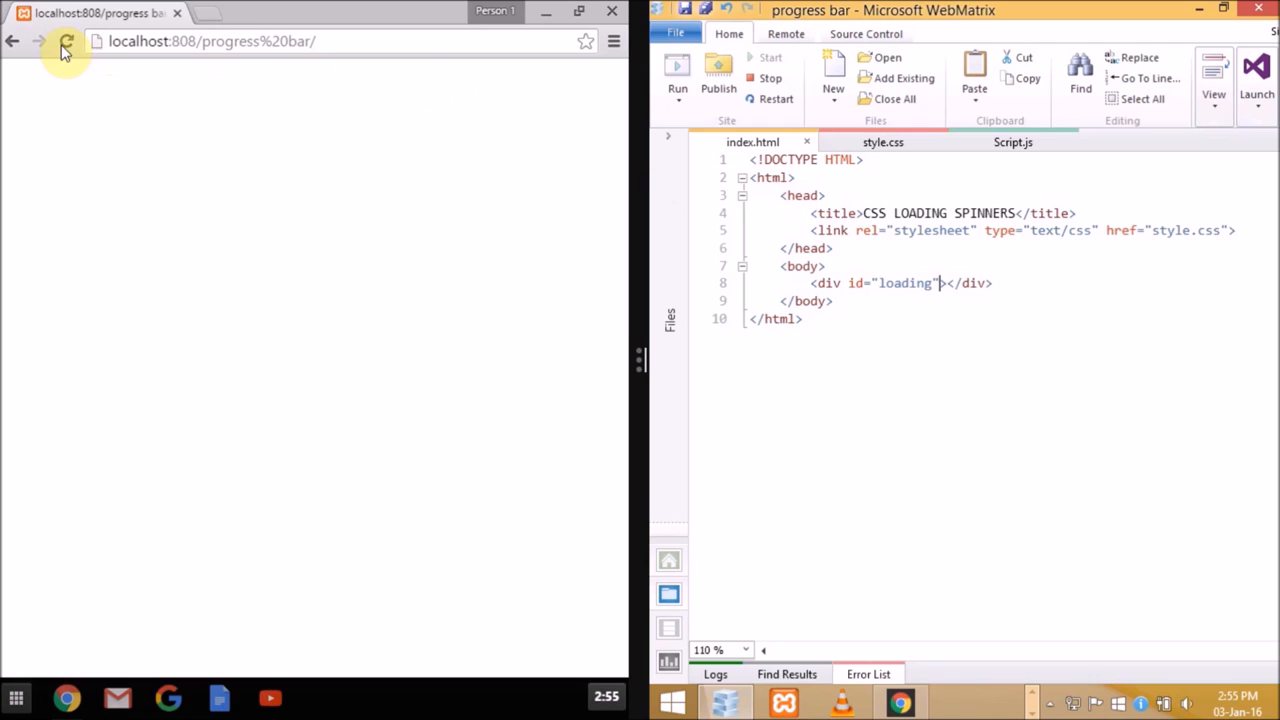
Reload the page in Chrome and switch to editing style.css
click(62, 42)
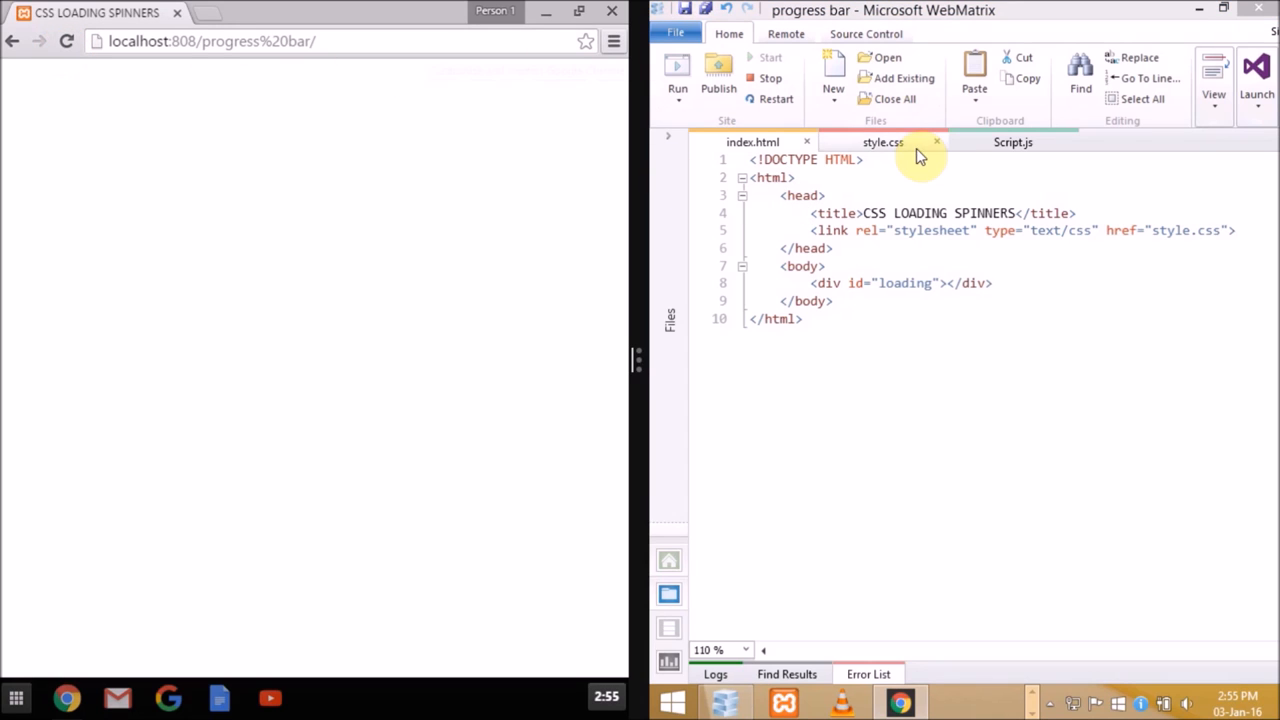
click(890, 142)
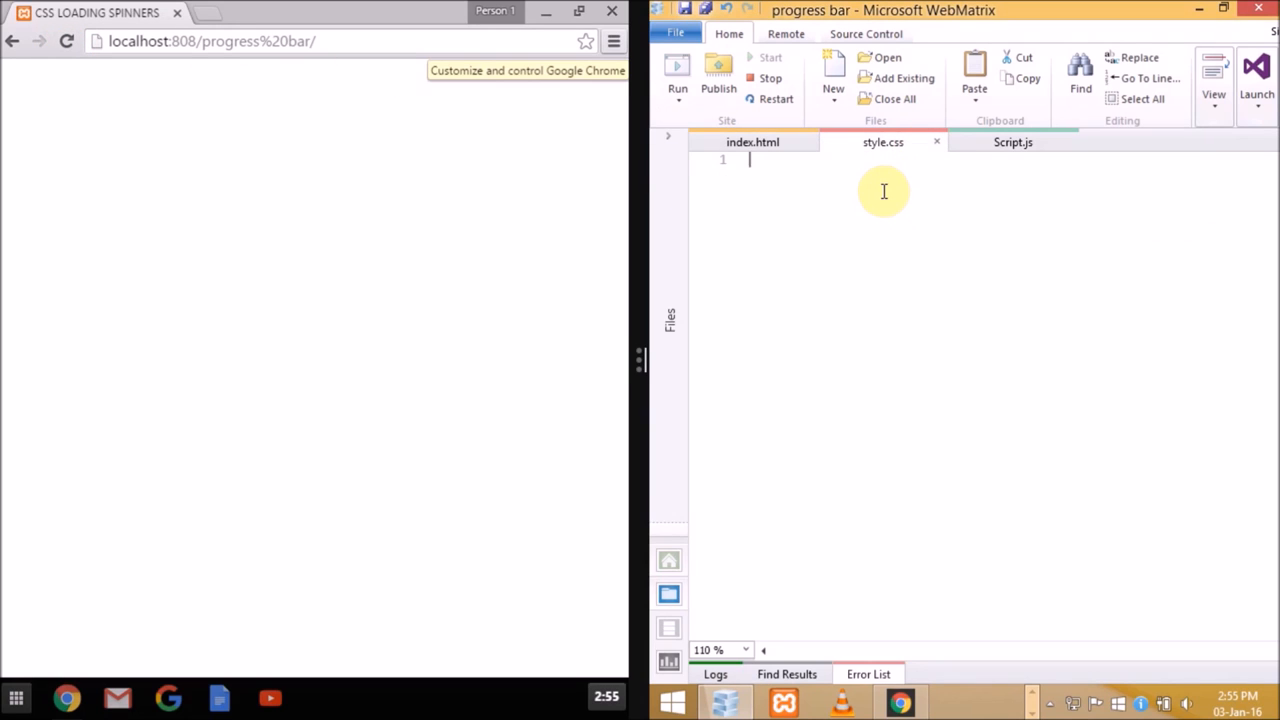
text(#loa)
text(ding{)
Define #loading as 50px wide and high with a 5px solid #ccc border, save and reload
key(Return)
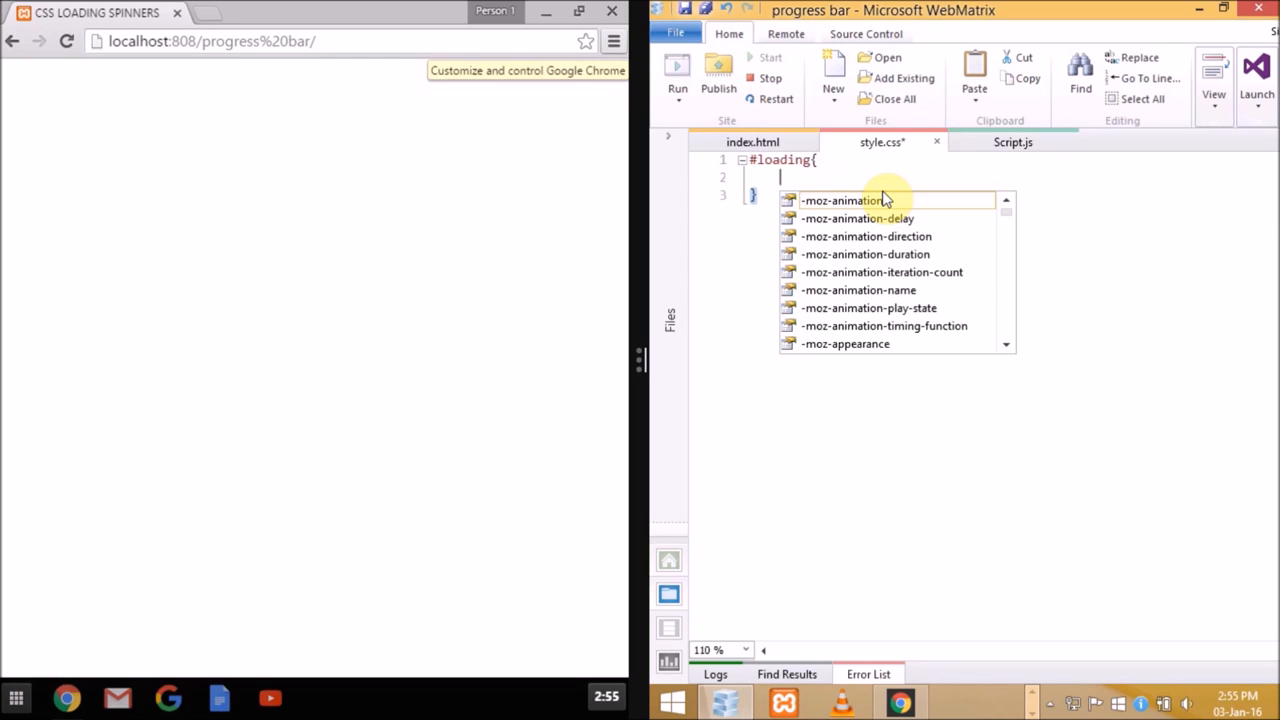
text(width)
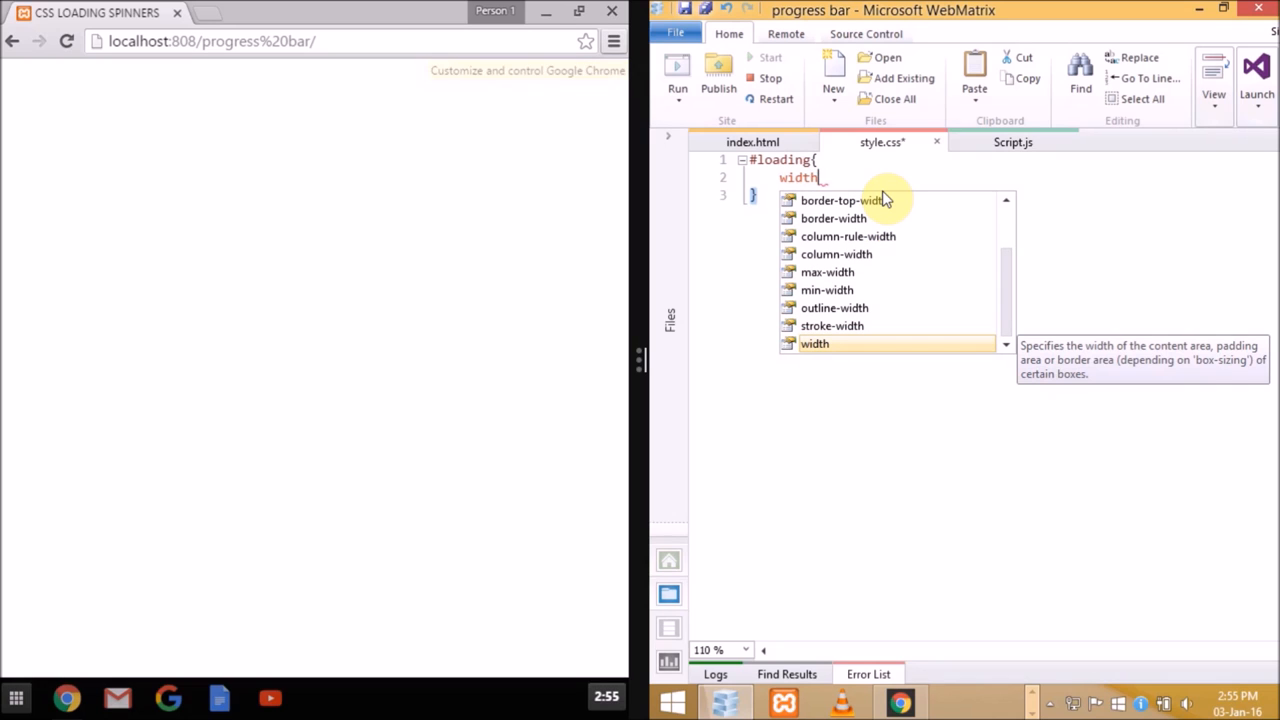
text(: 50px)
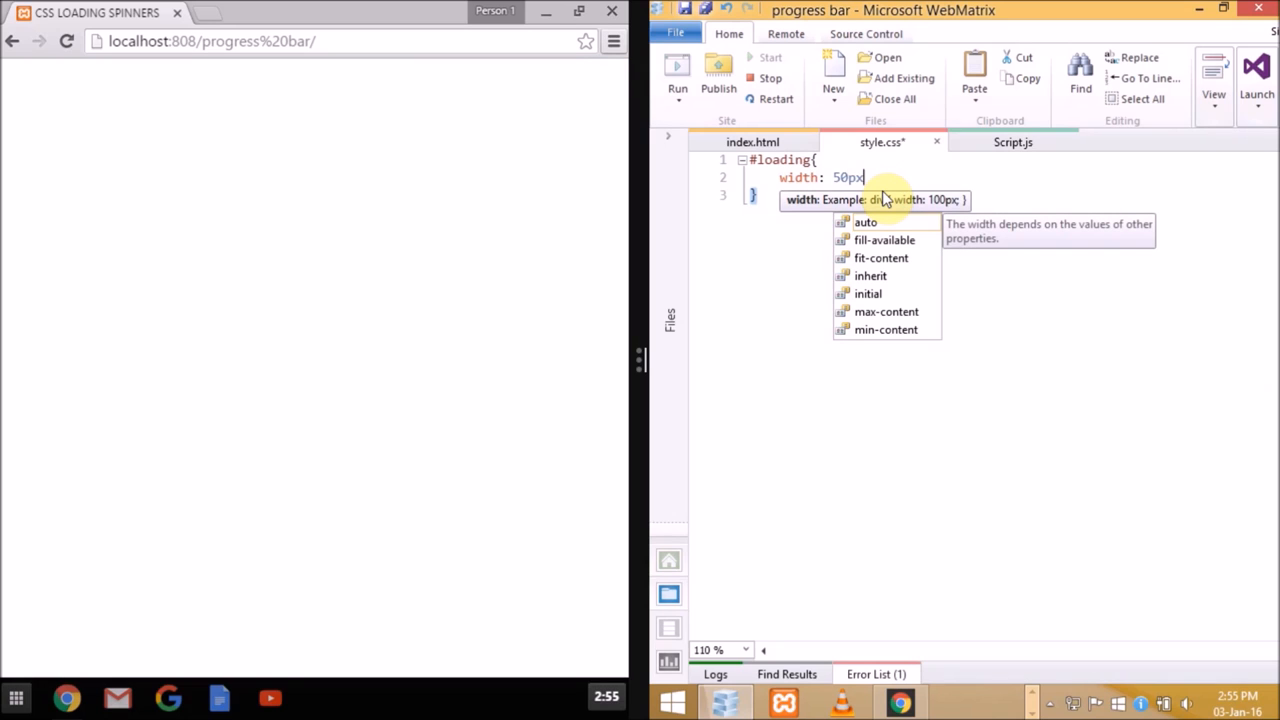
text(;)
key(Return)
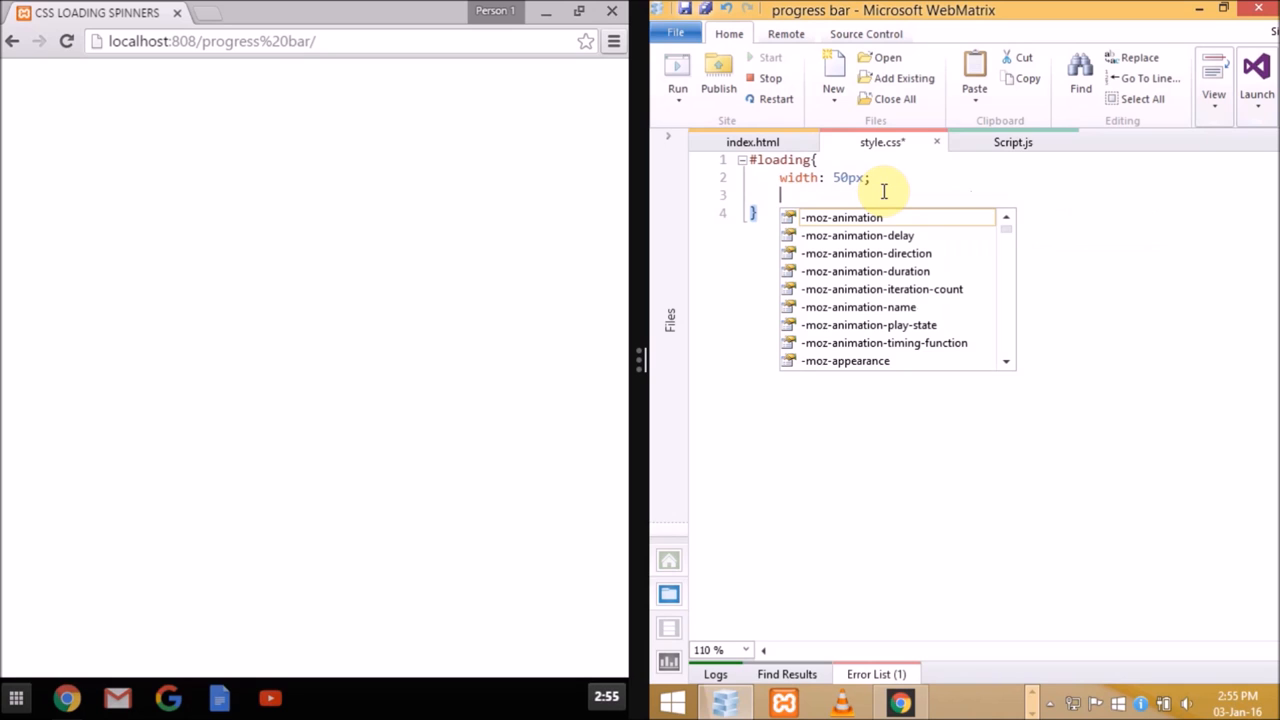
text(h)
key(Down)
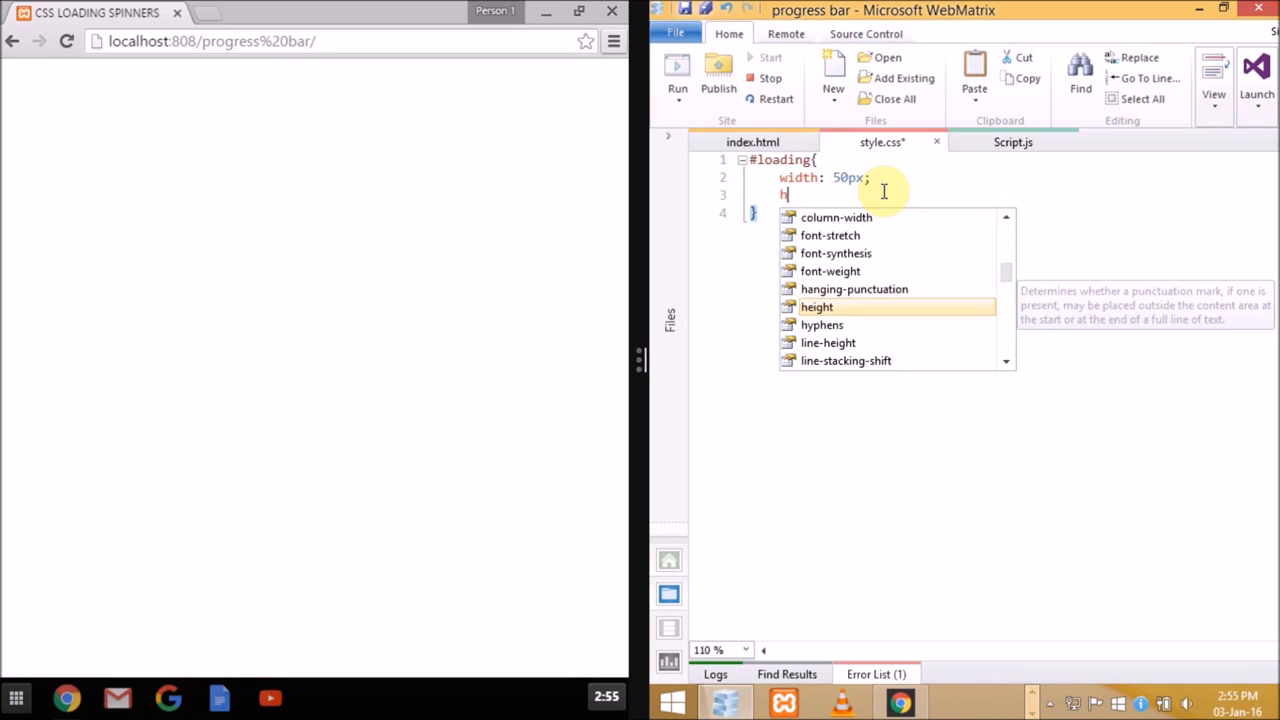
key(Tab)
text(50p)
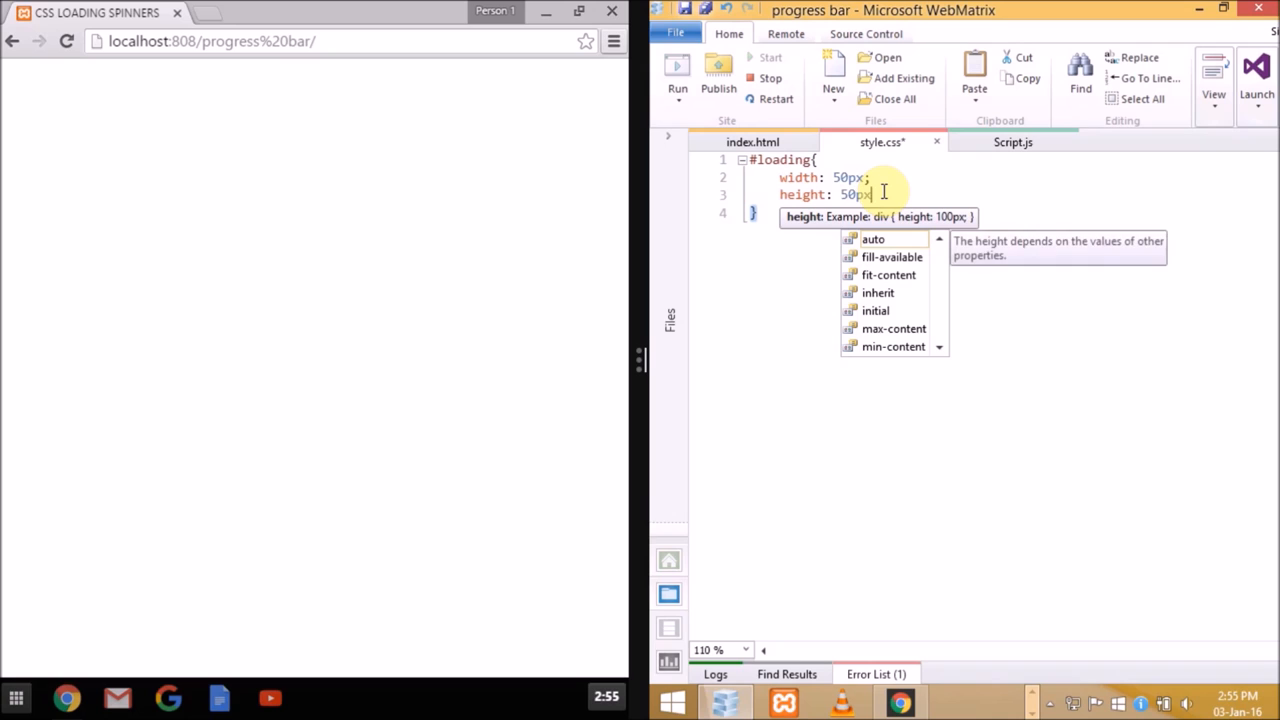
text(x;)
key(Return)
text(border)
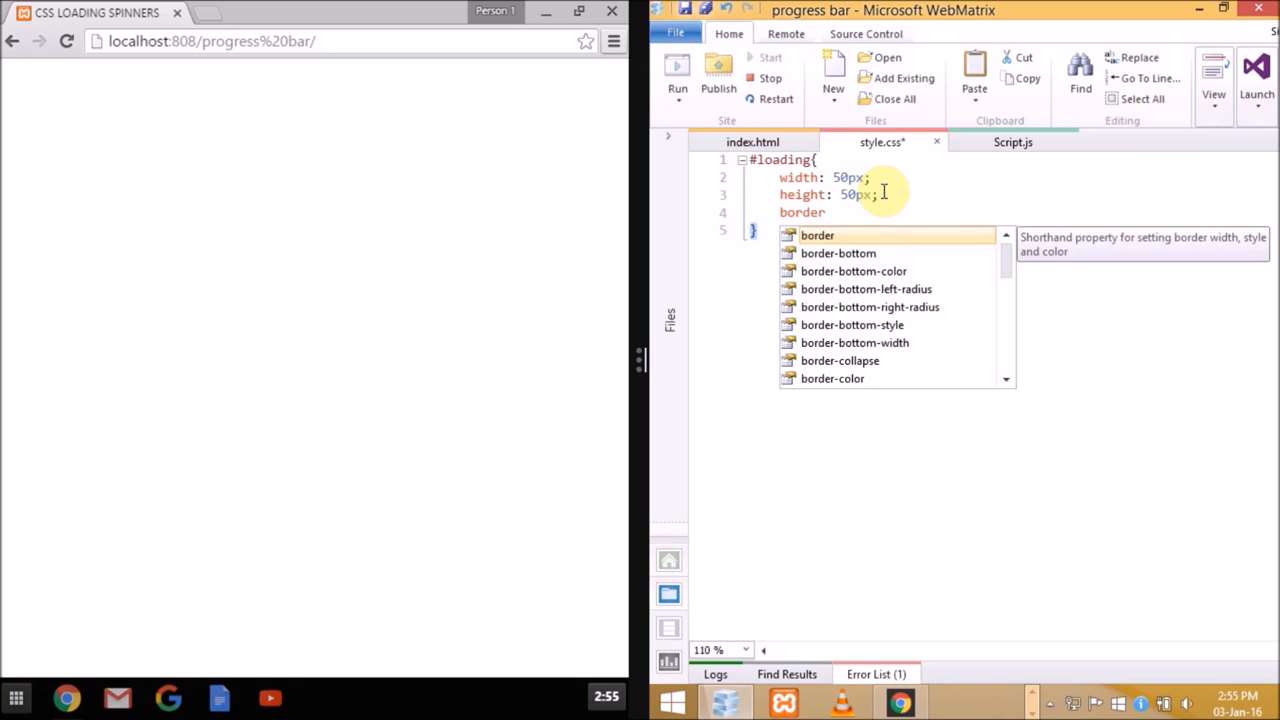
text(: 5px )
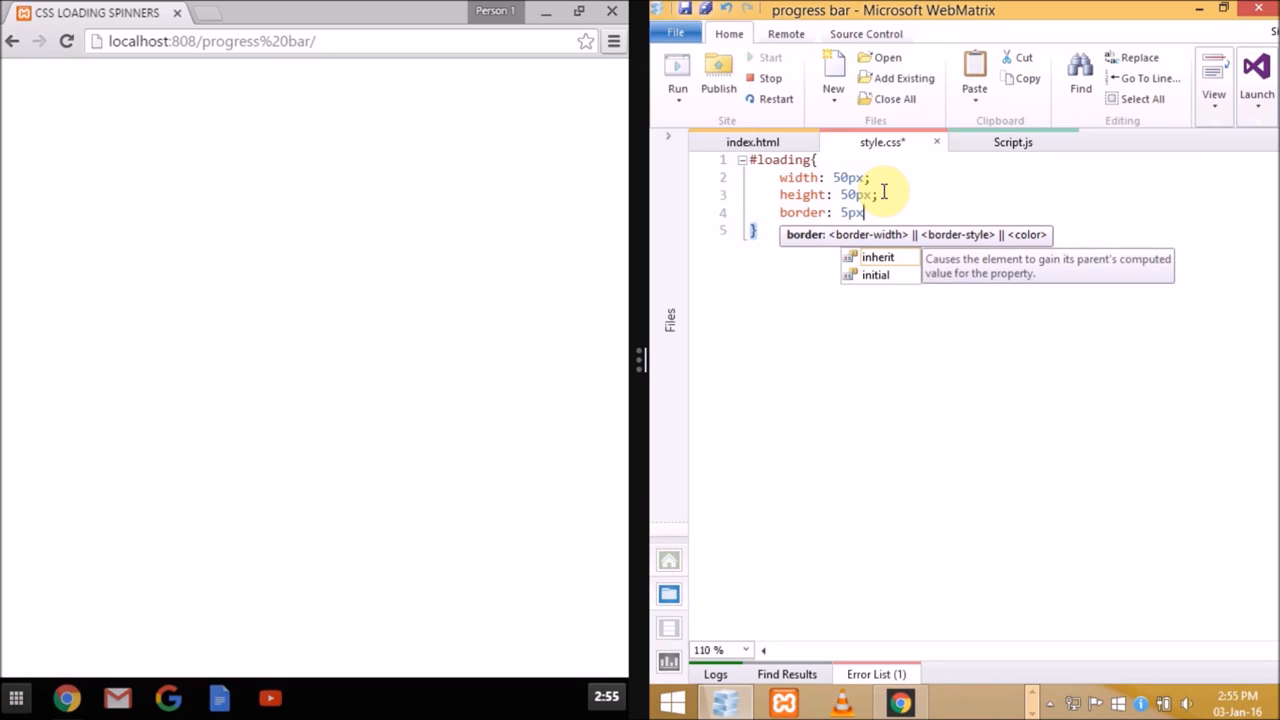
text(soli)
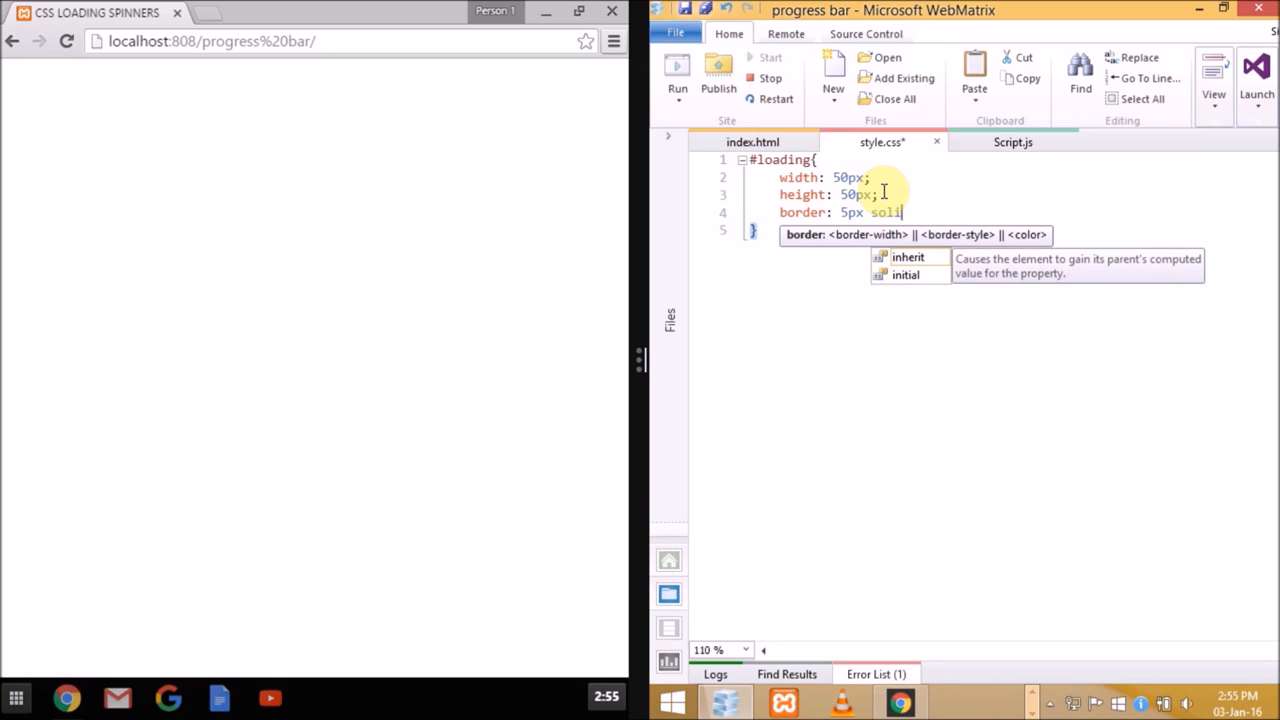
text(d #ccc)
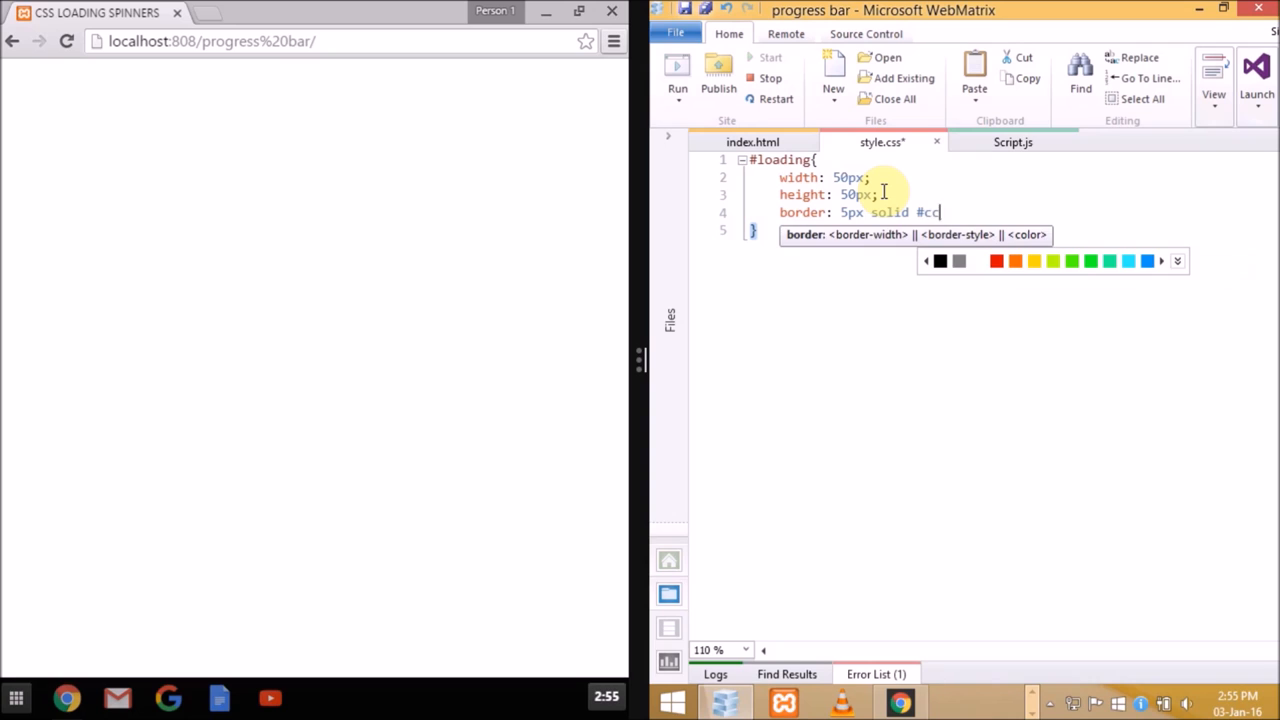
text(;)
key(ctrl+s)
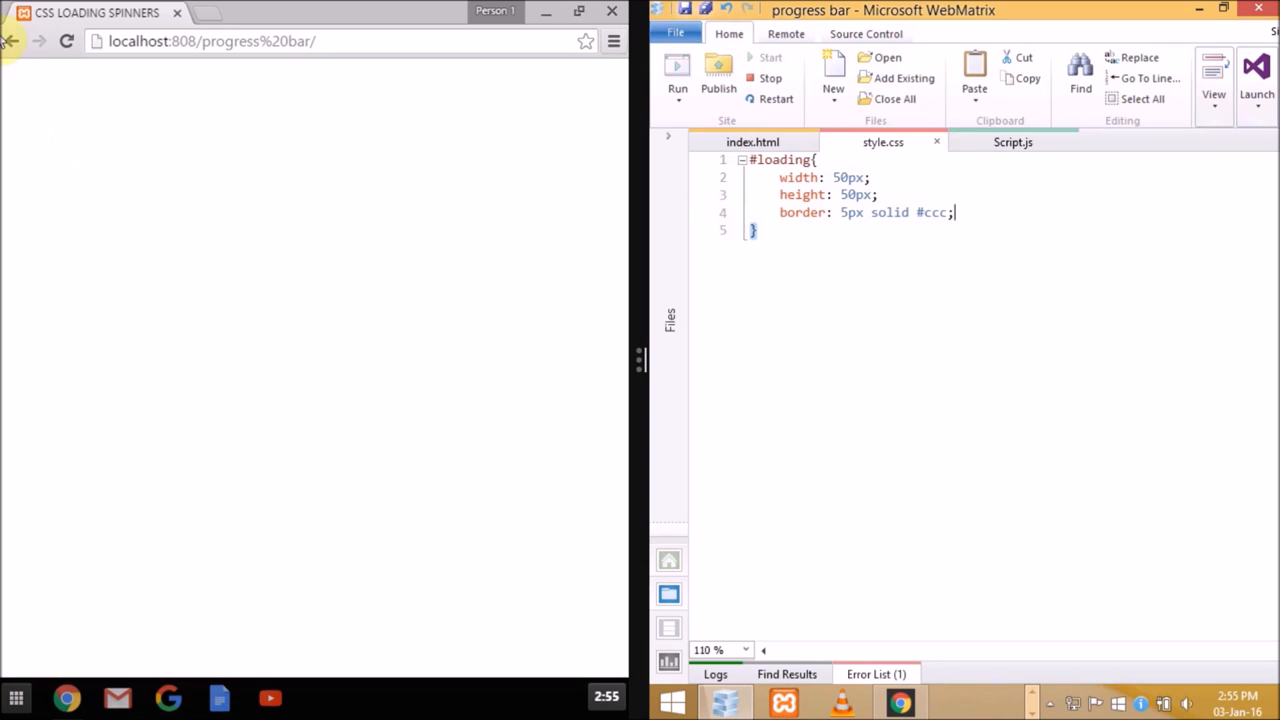
click(66, 44)
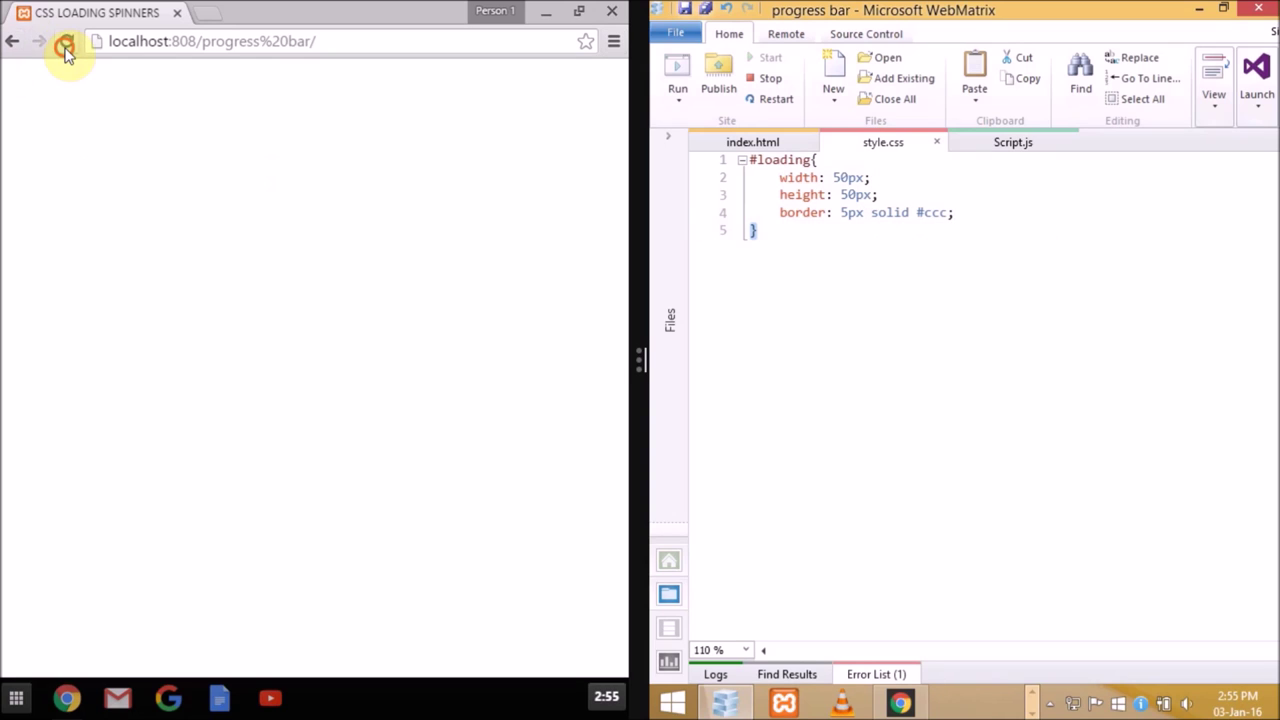
Give #loading an orange #ff6a00 top border colour, save and reload
click(1035, 222)
click(997, 217)
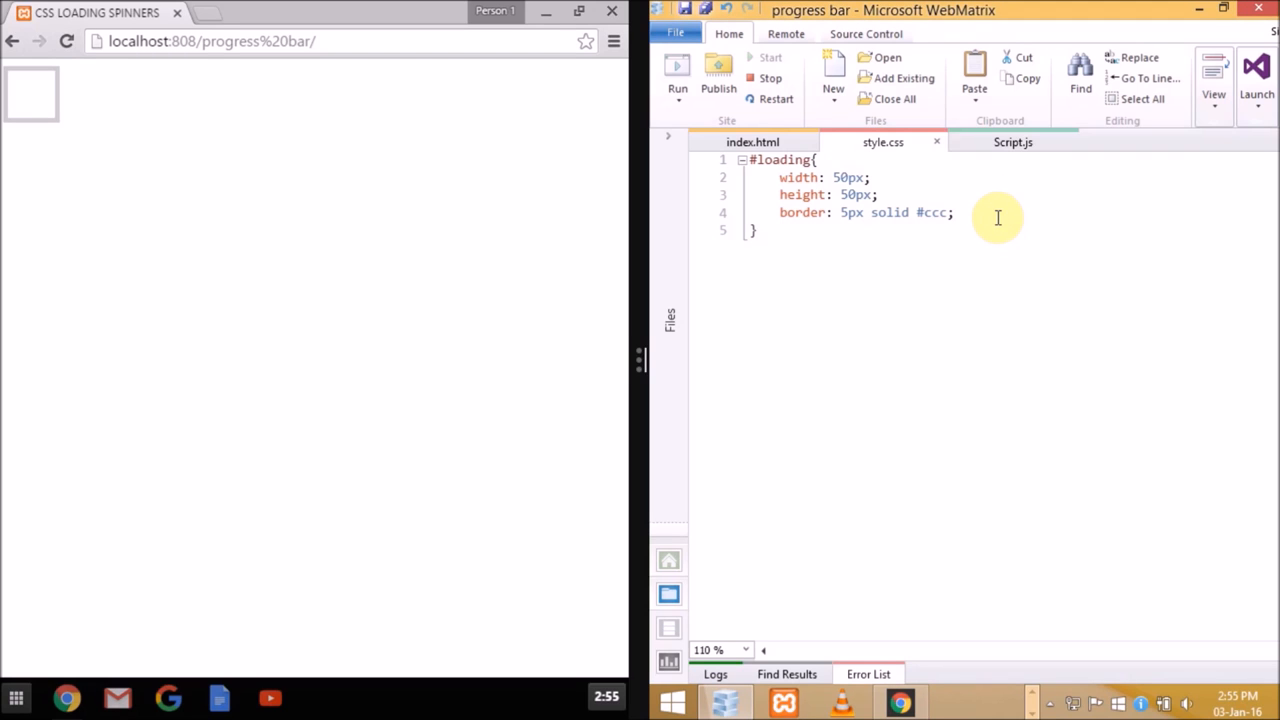
key(Return)
text(bo)
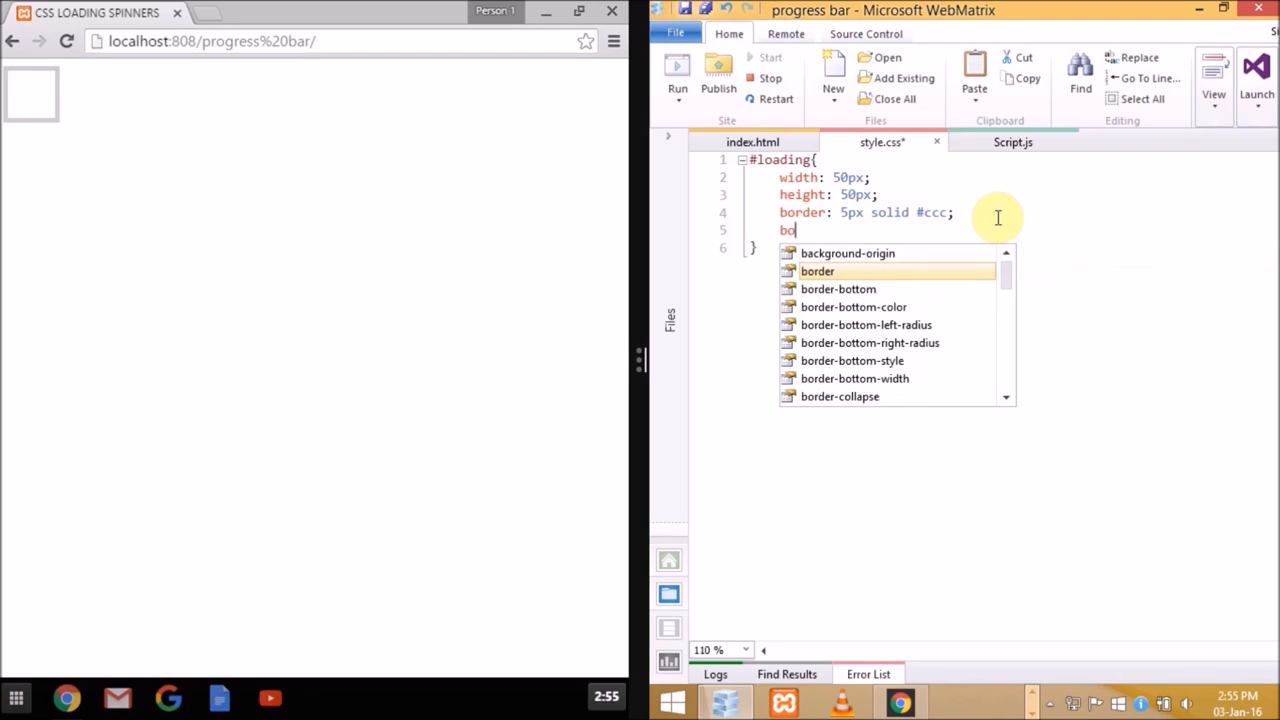
text(rder-top)
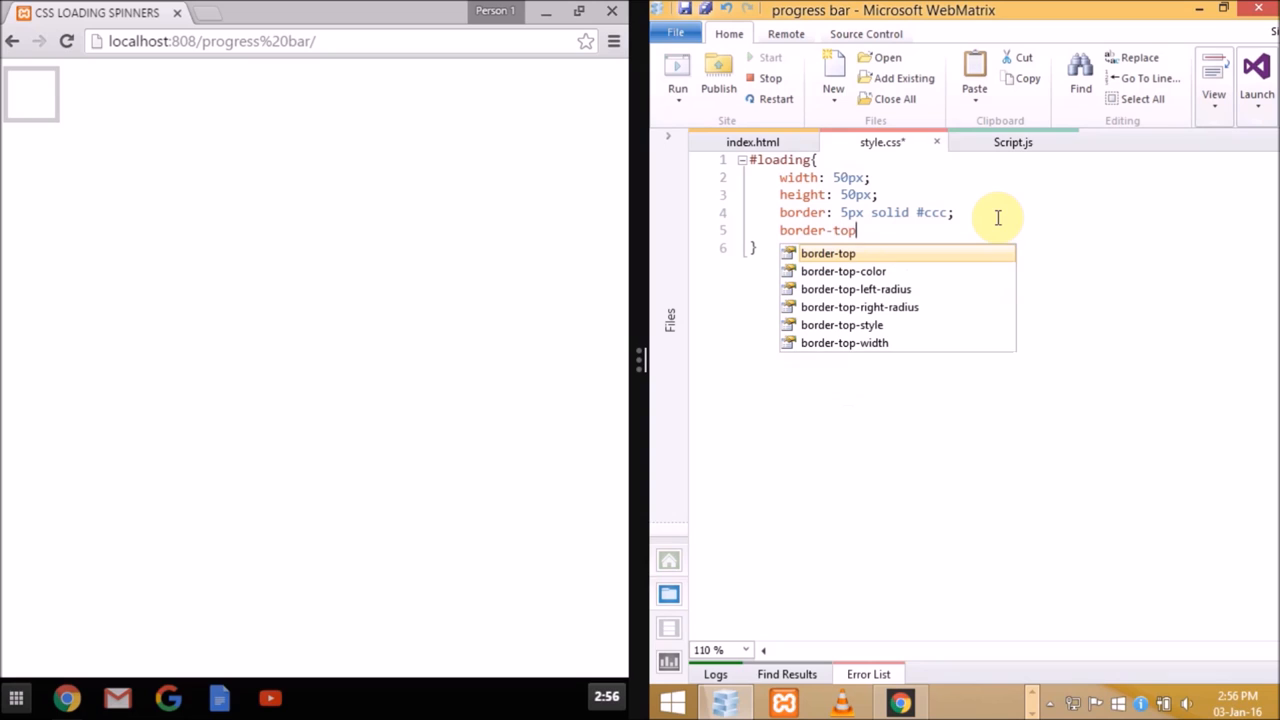
key(Down)
key(Return)
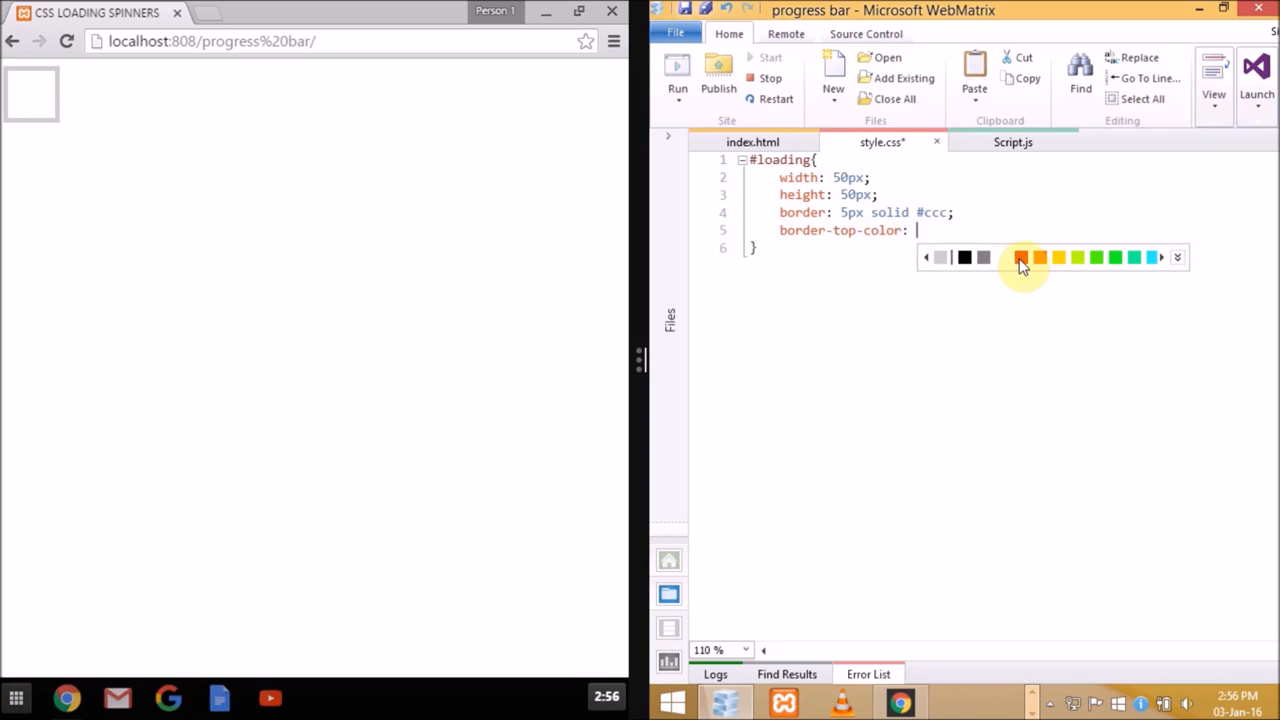
click(1020, 258)
click(1038, 258)
text(;)
key(ctrl+s)
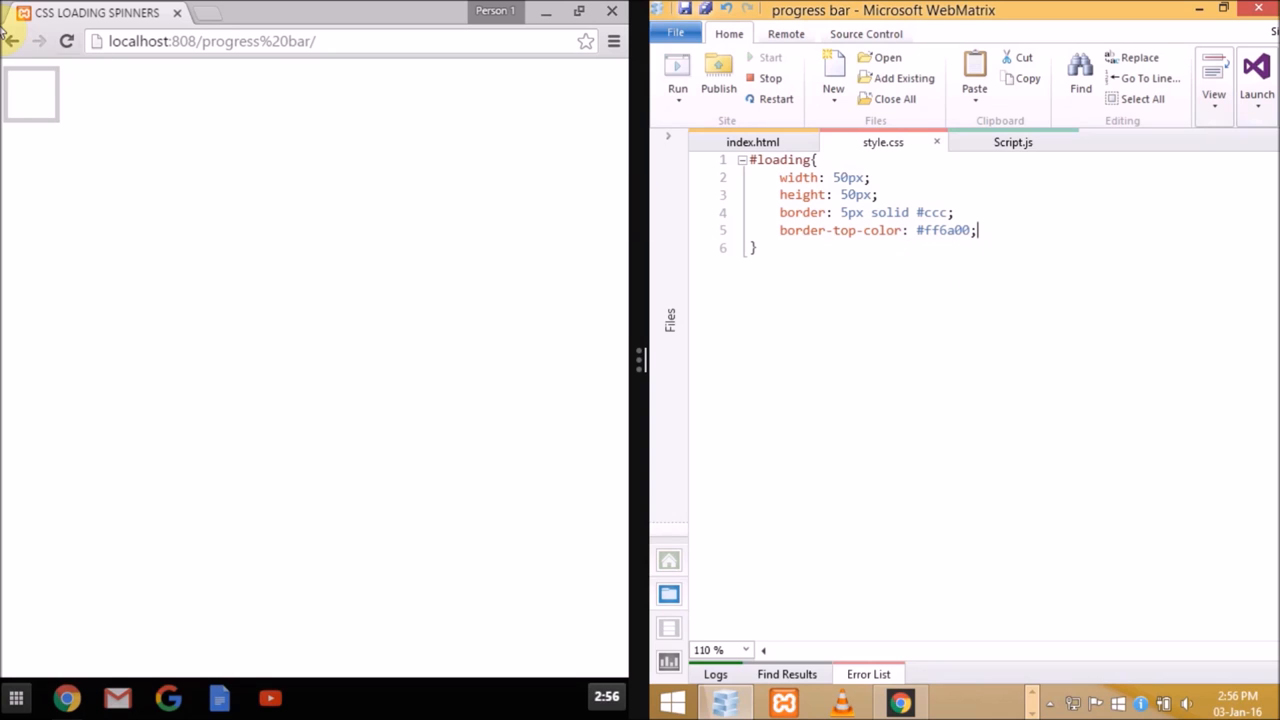
click(66, 41)
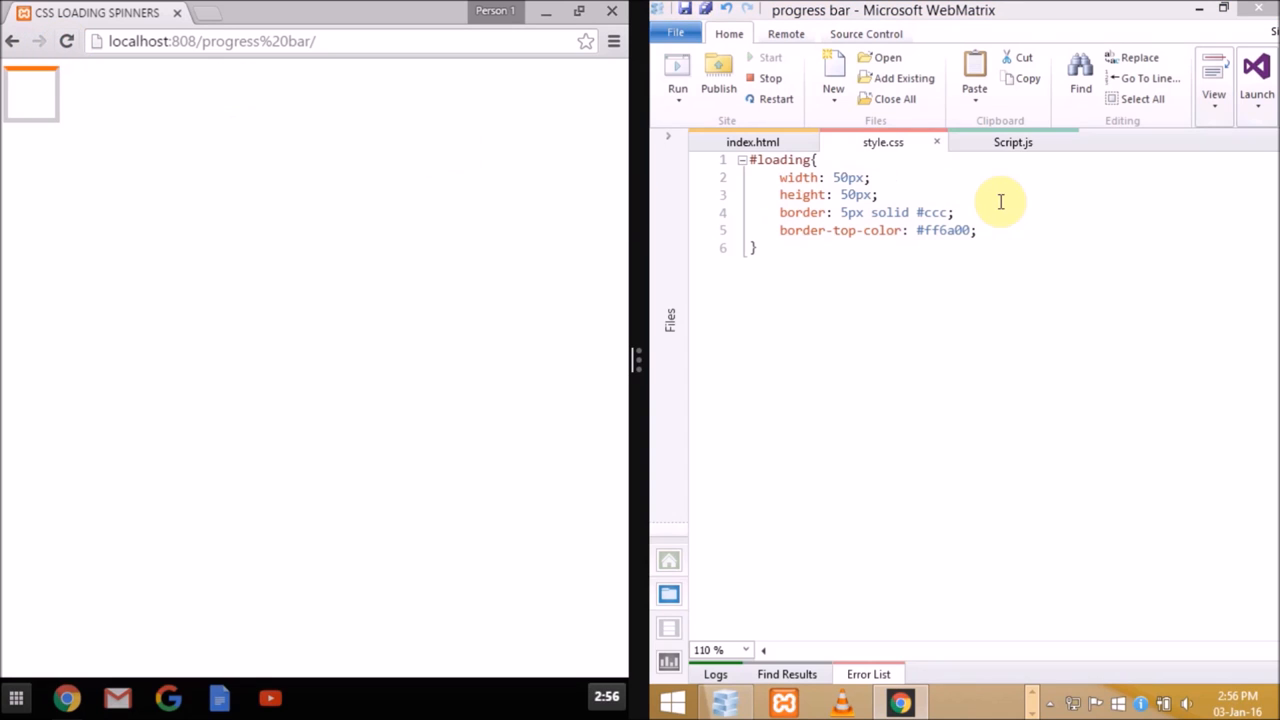
Round #loading into a circle with border-radius 100%, save and reload
click(1000, 234)
key(Return)
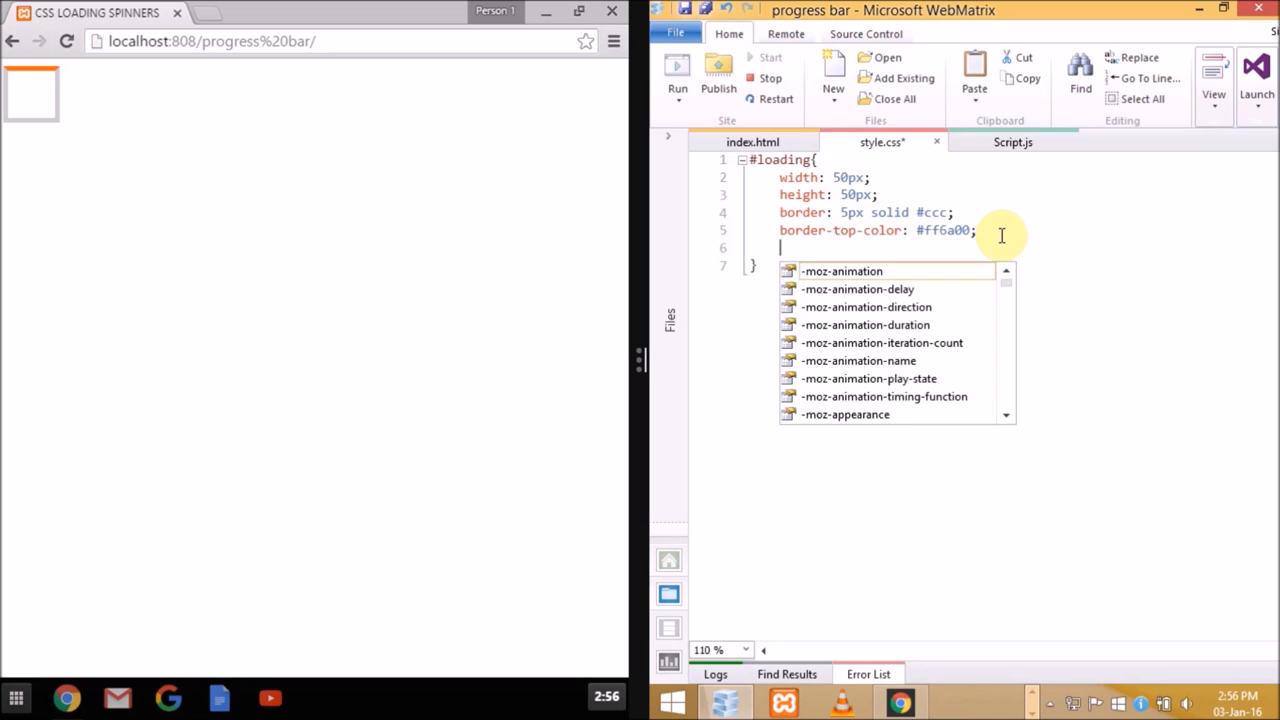
text(border-r)
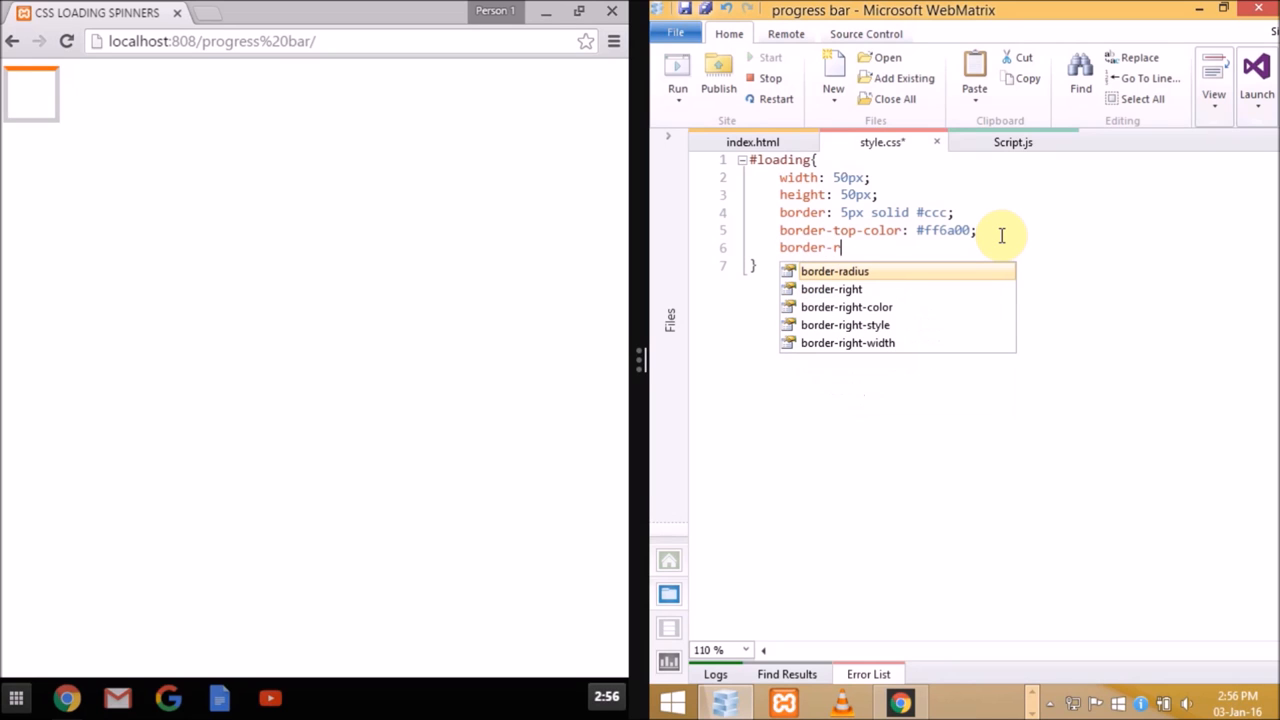
key(Tab)
text(: 100%)
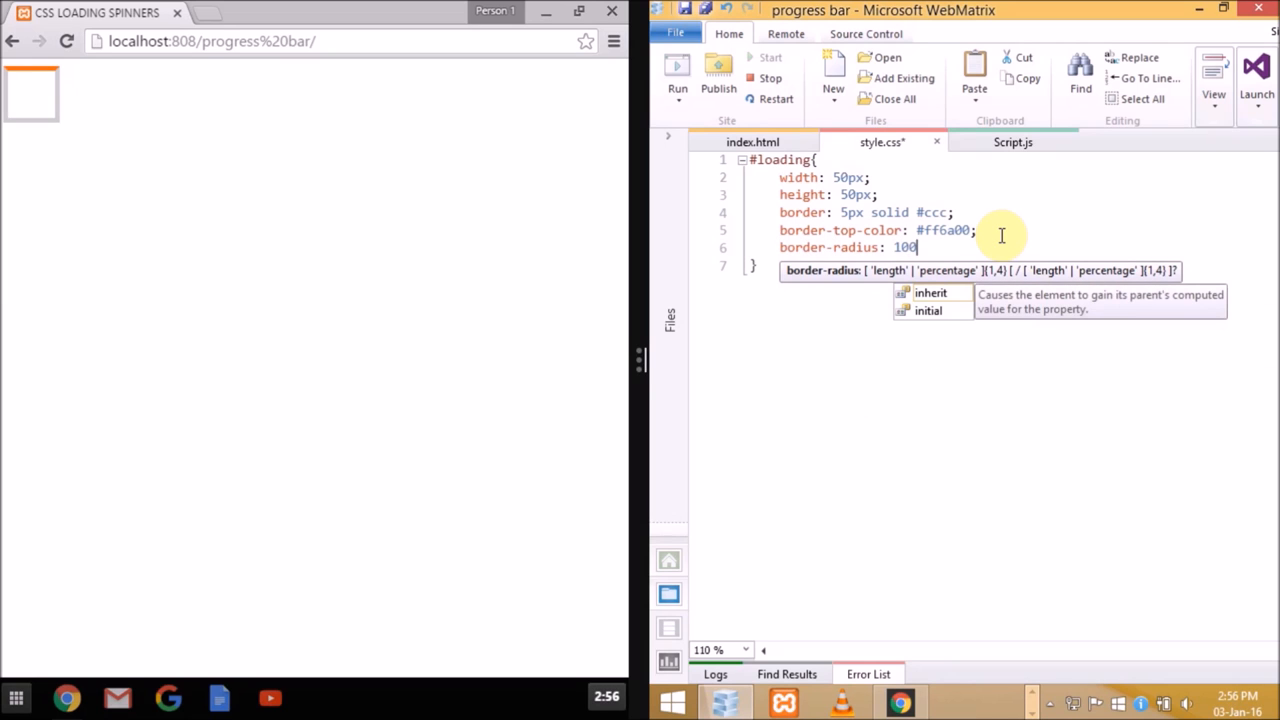
text(;)
key(BackSpace)
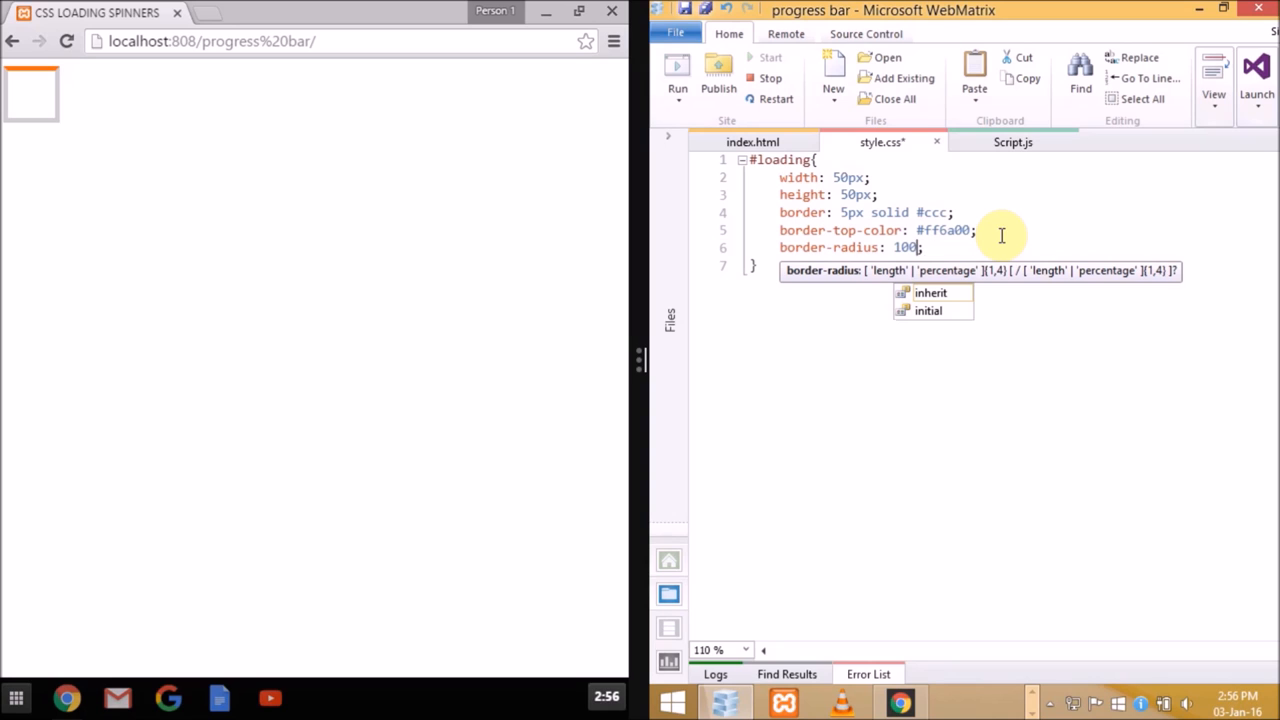
text(%)
key(ctrl+s)
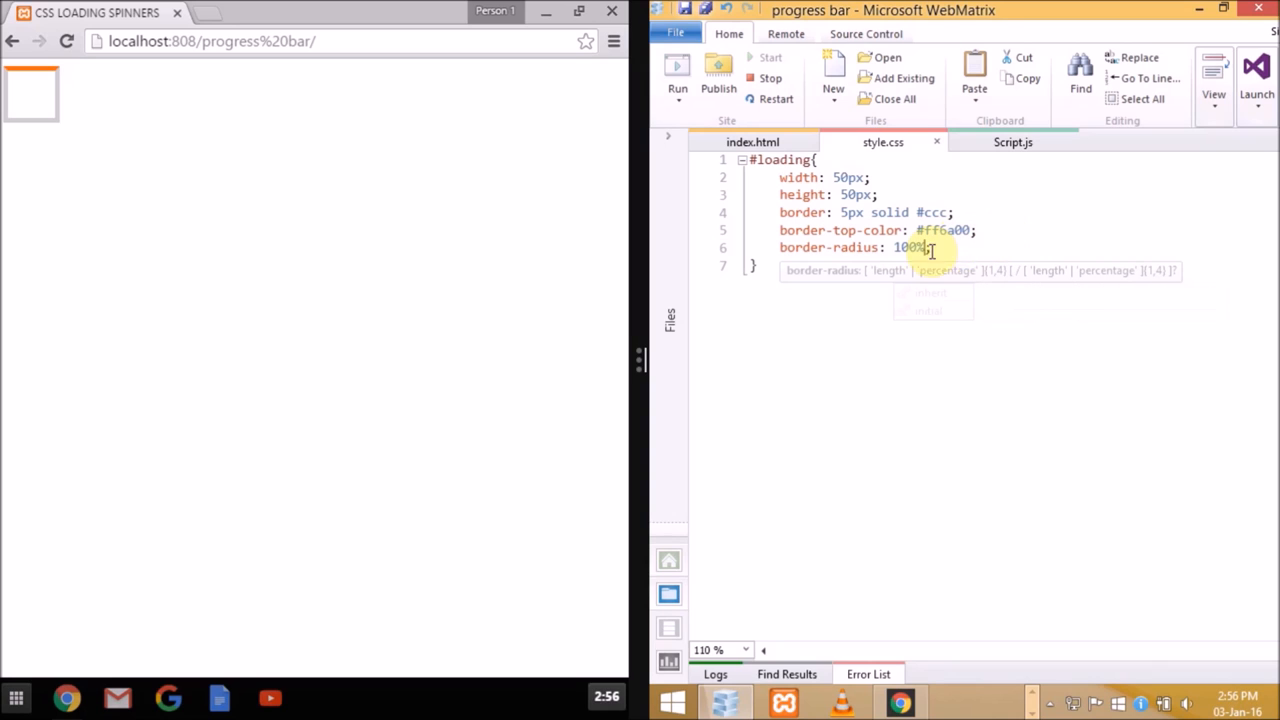
click(67, 41)
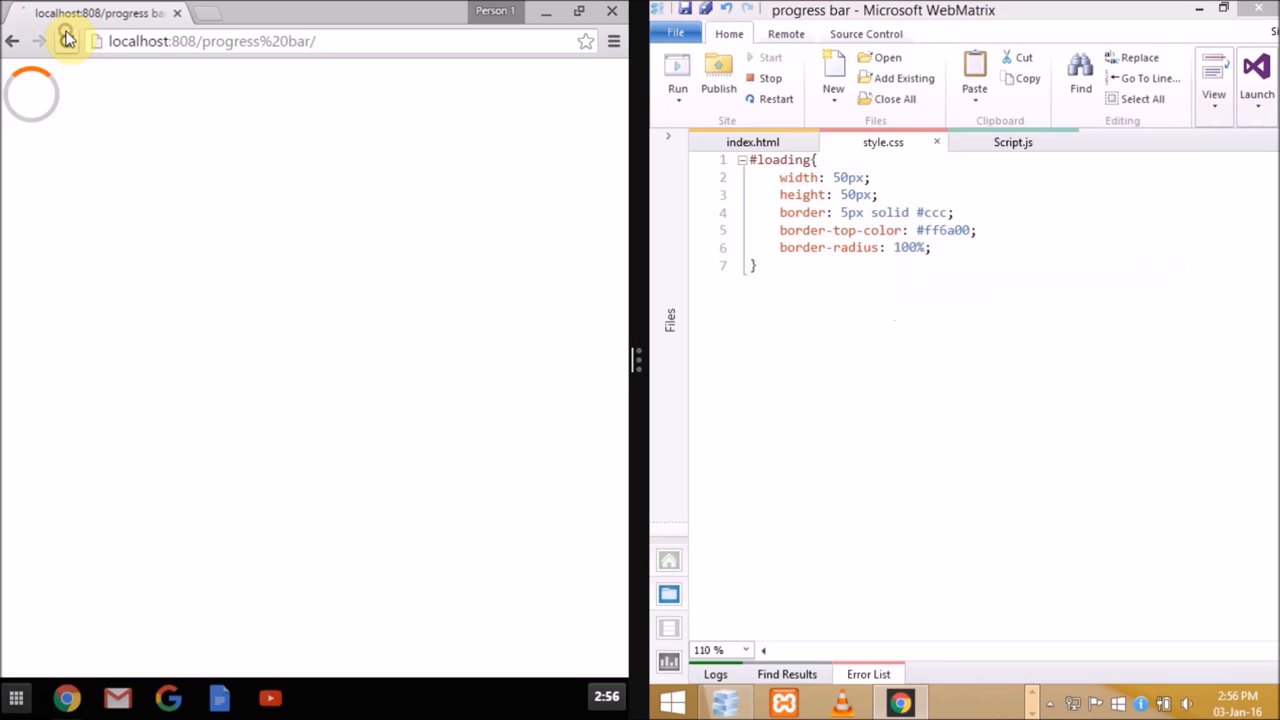
click(943, 232)
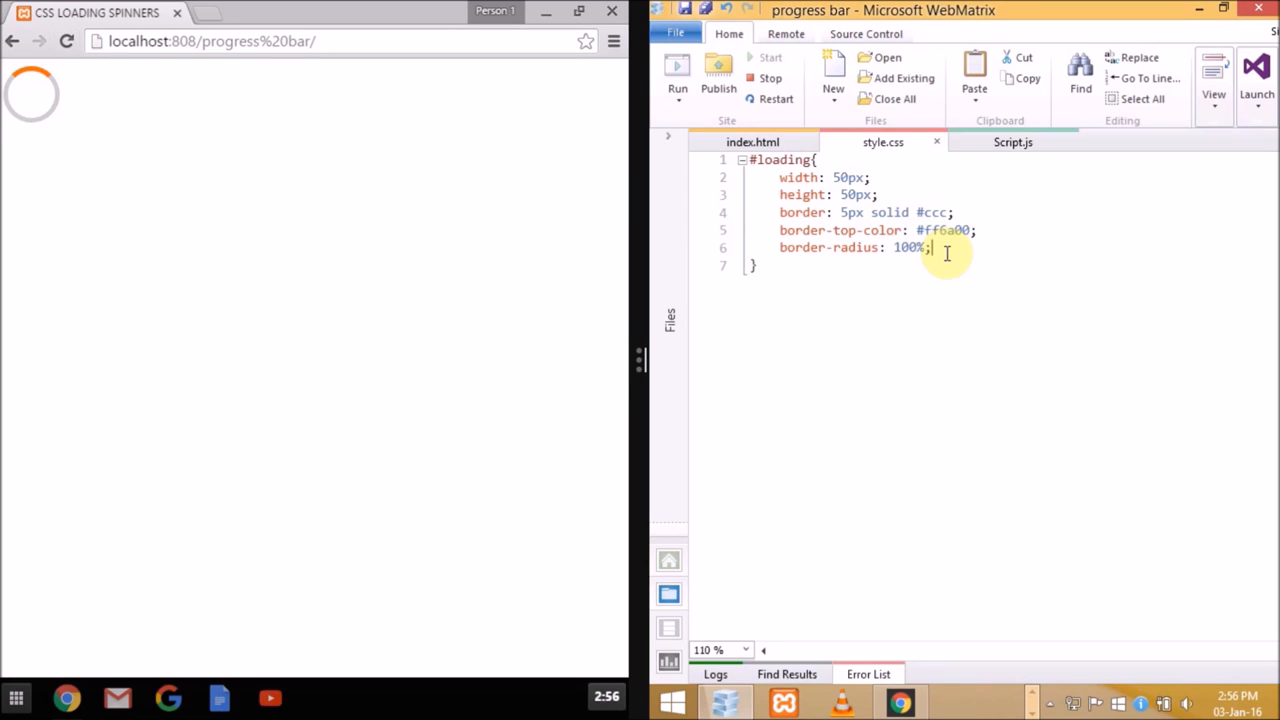
Add a comment and position: fixed to the #loading rule
key(Return)
text(/)
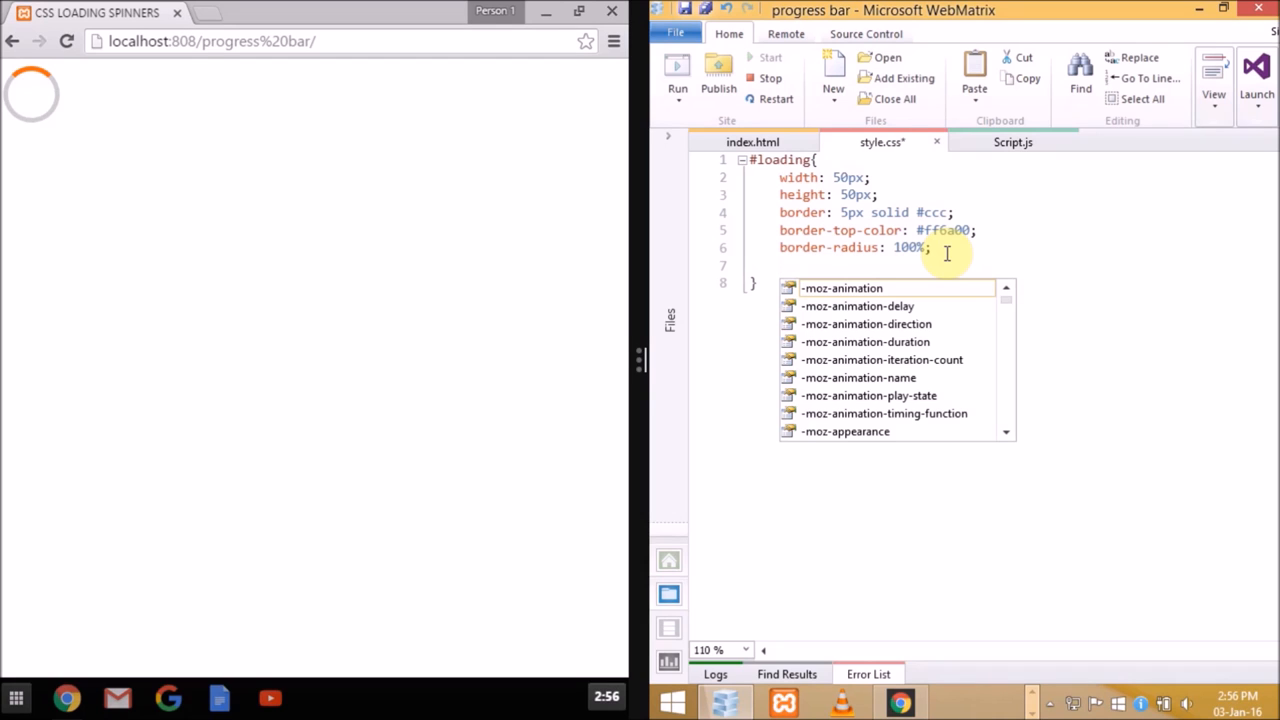
text(*)
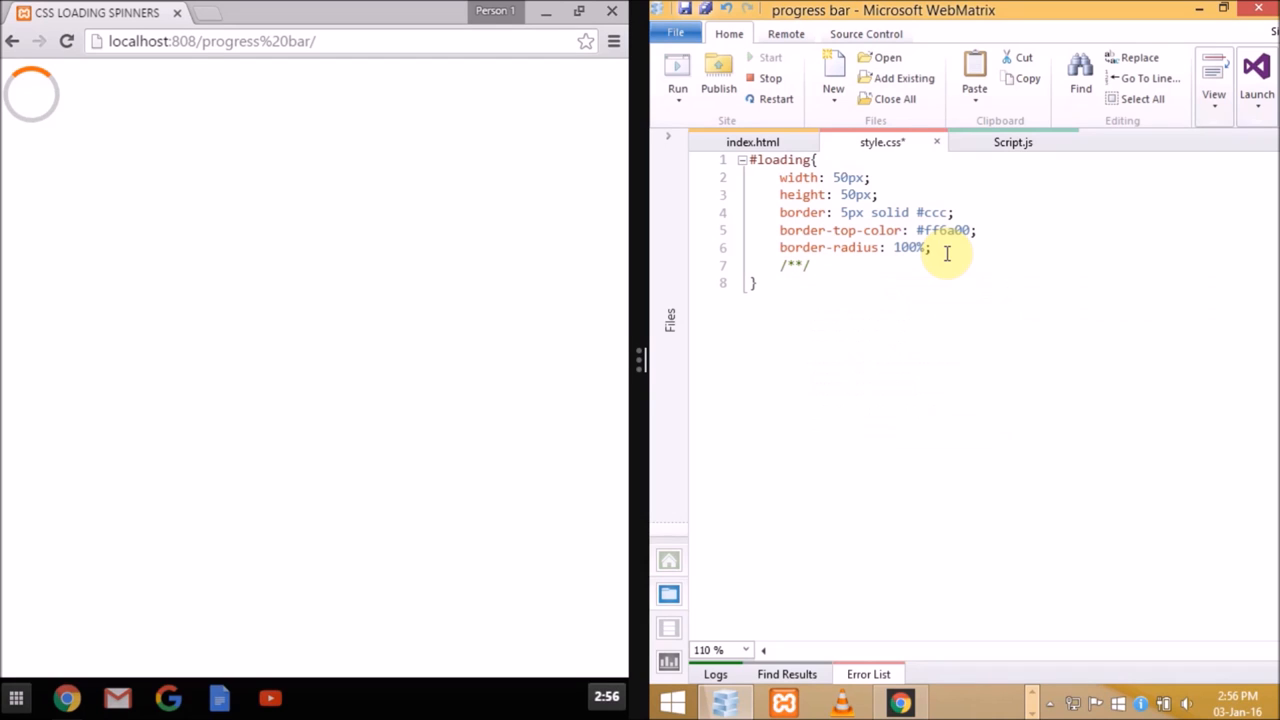
text(-- Let)
text(s Bring)
text( it to )
text(center)
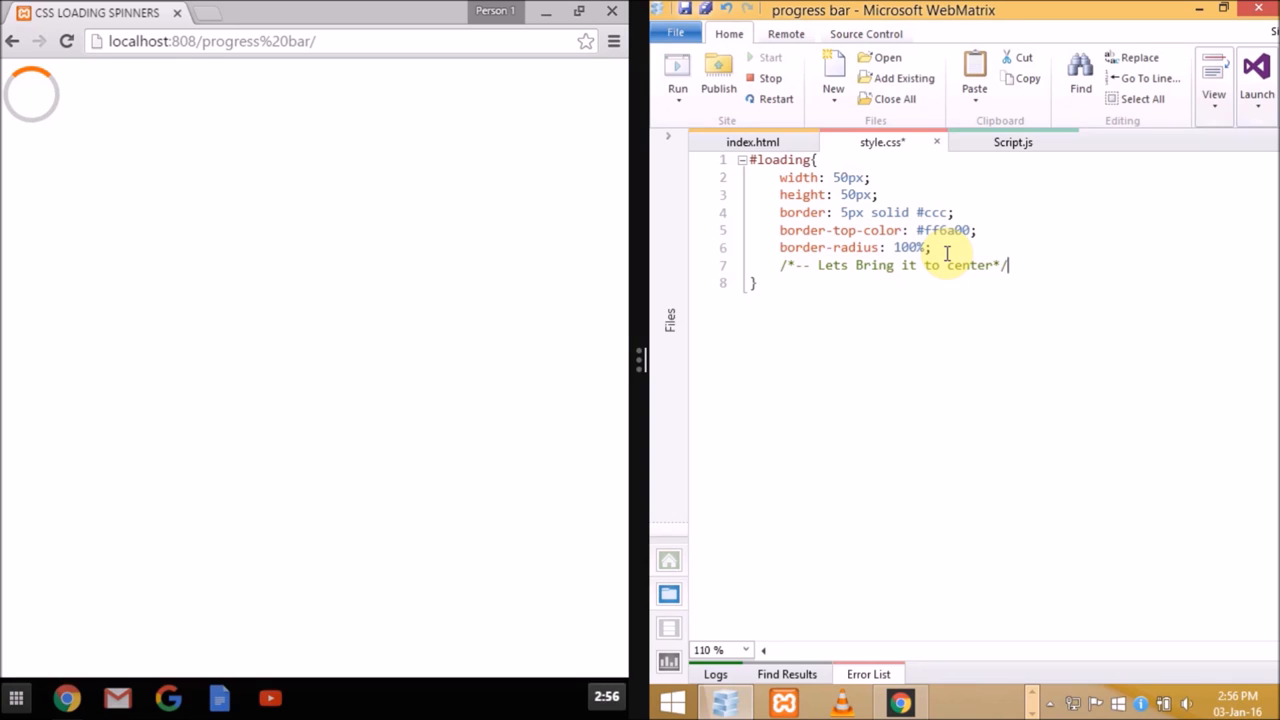
key(Return)
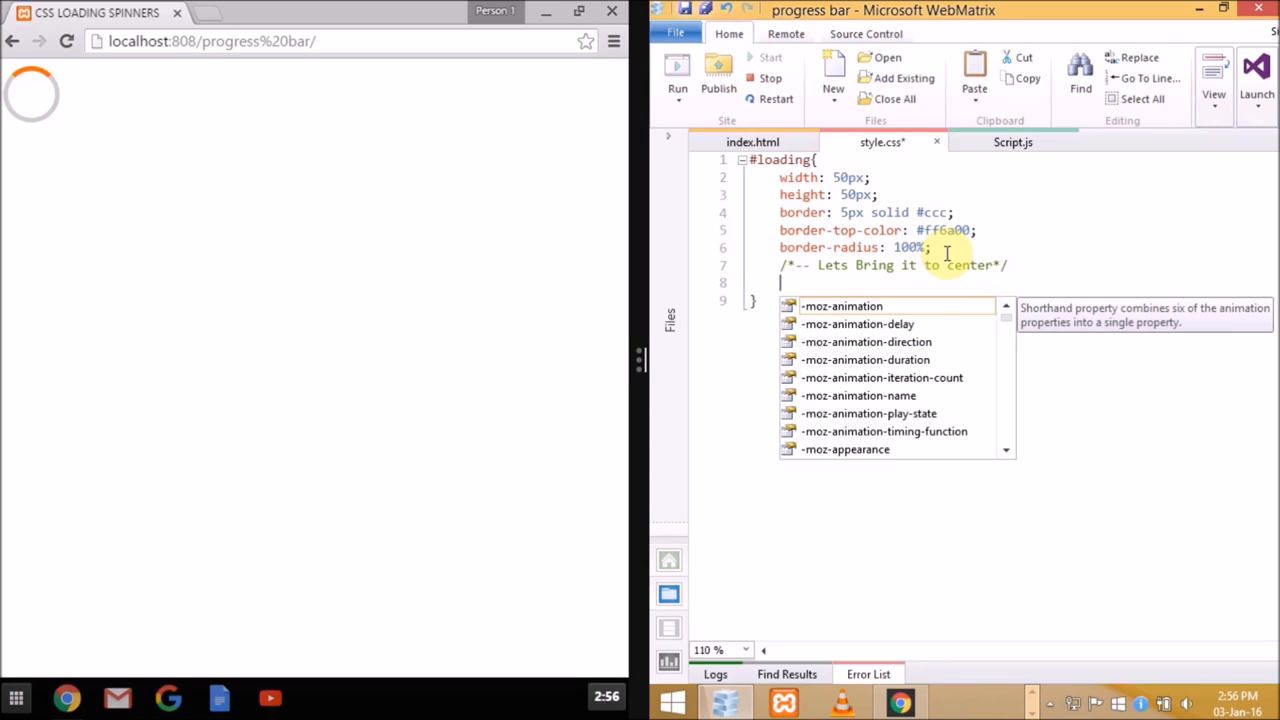
text(po)
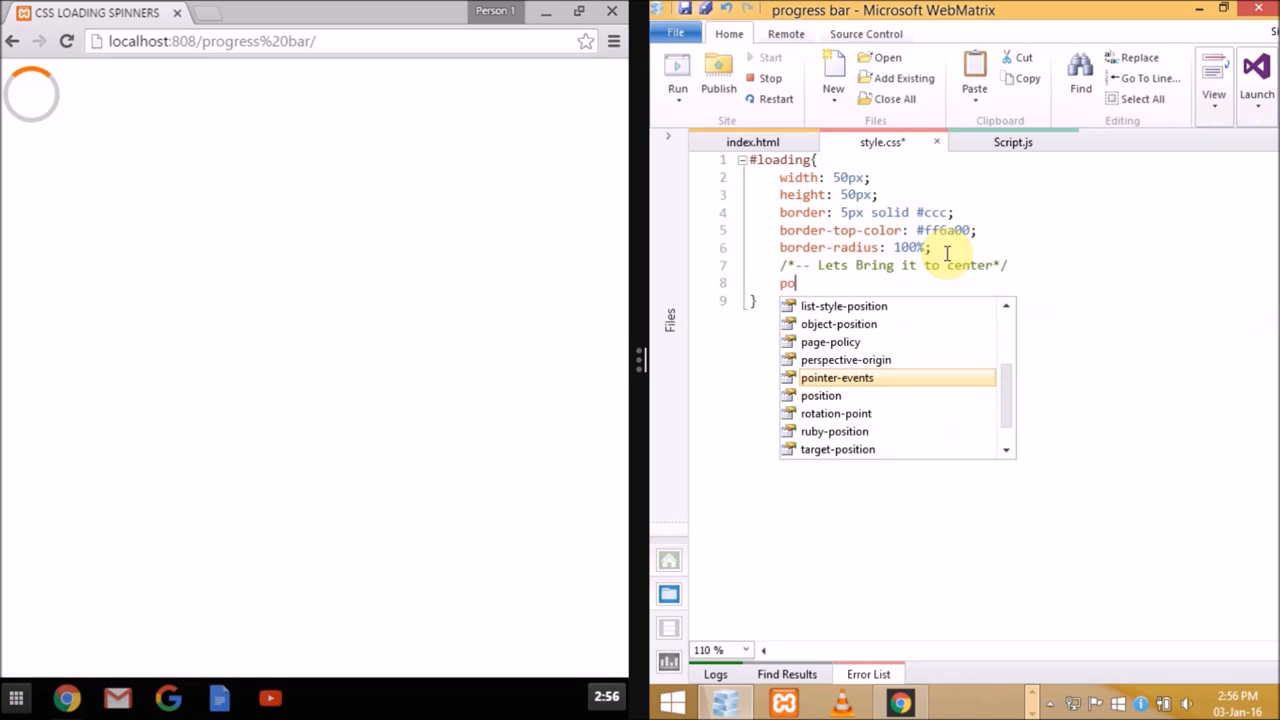
key(Down)
key(Return)
text(fi)
key(Return)
text(;)
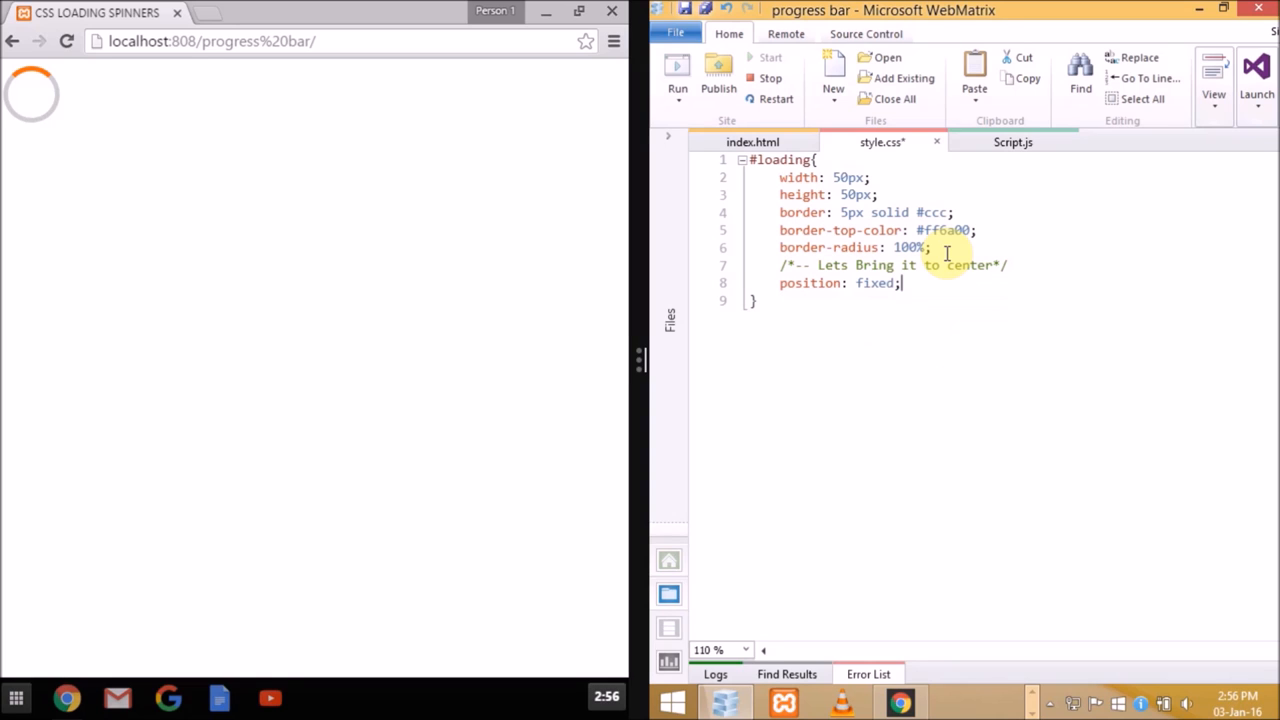
key(Return)
text(l)
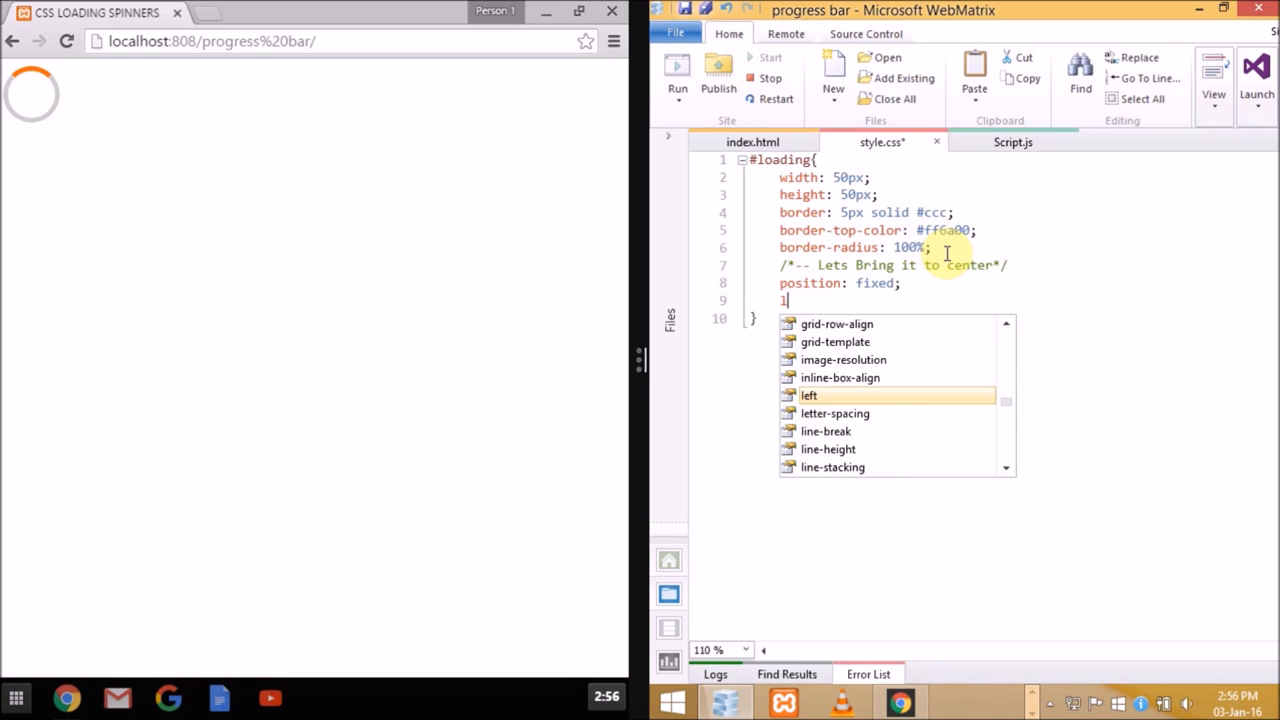
text(eft: )
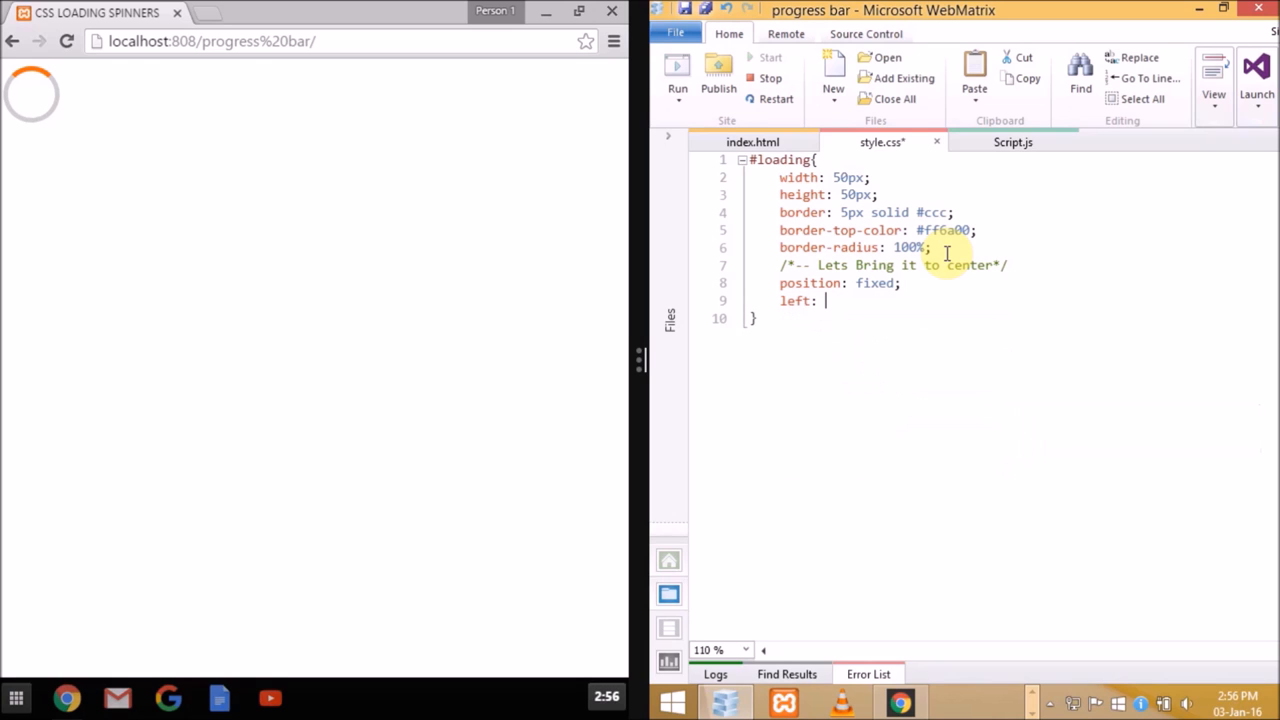
text(0;)
Set left, right, top and bottom to 0 with margin auto, save and reload
key(Return)
text(r)
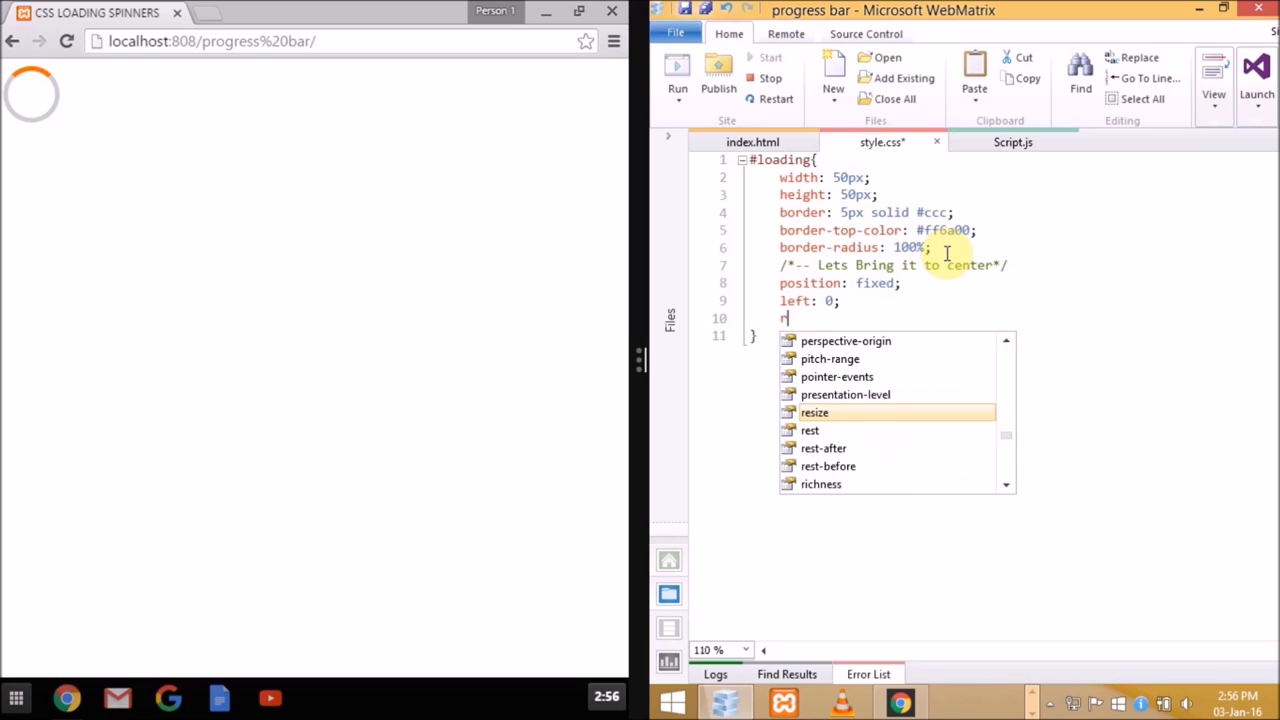
text(i)
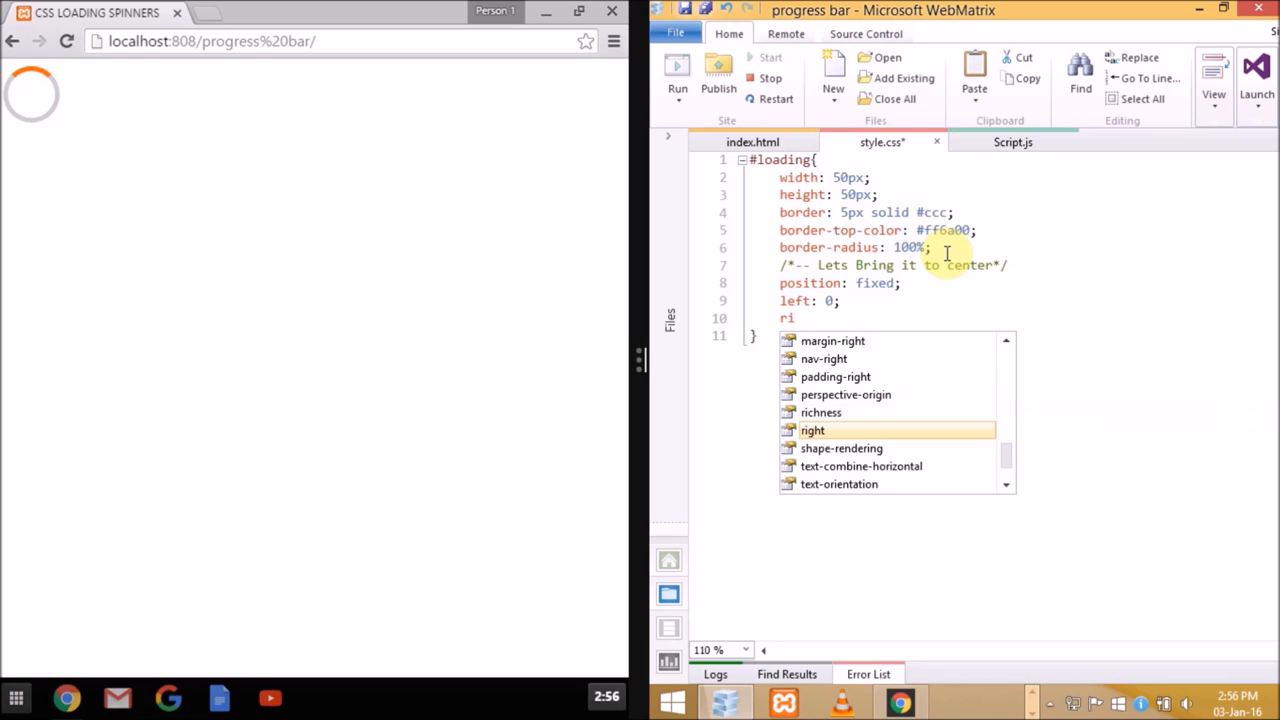
text(ght: 0;)
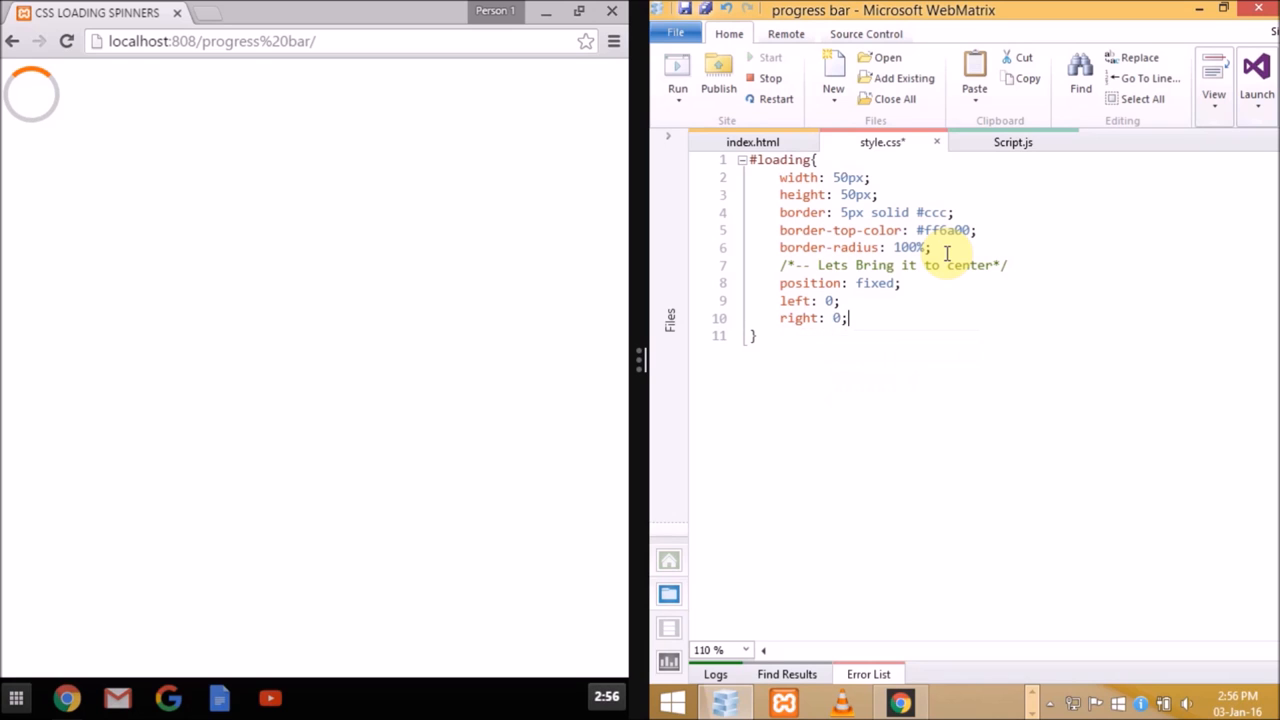
key(Return)
text(top)
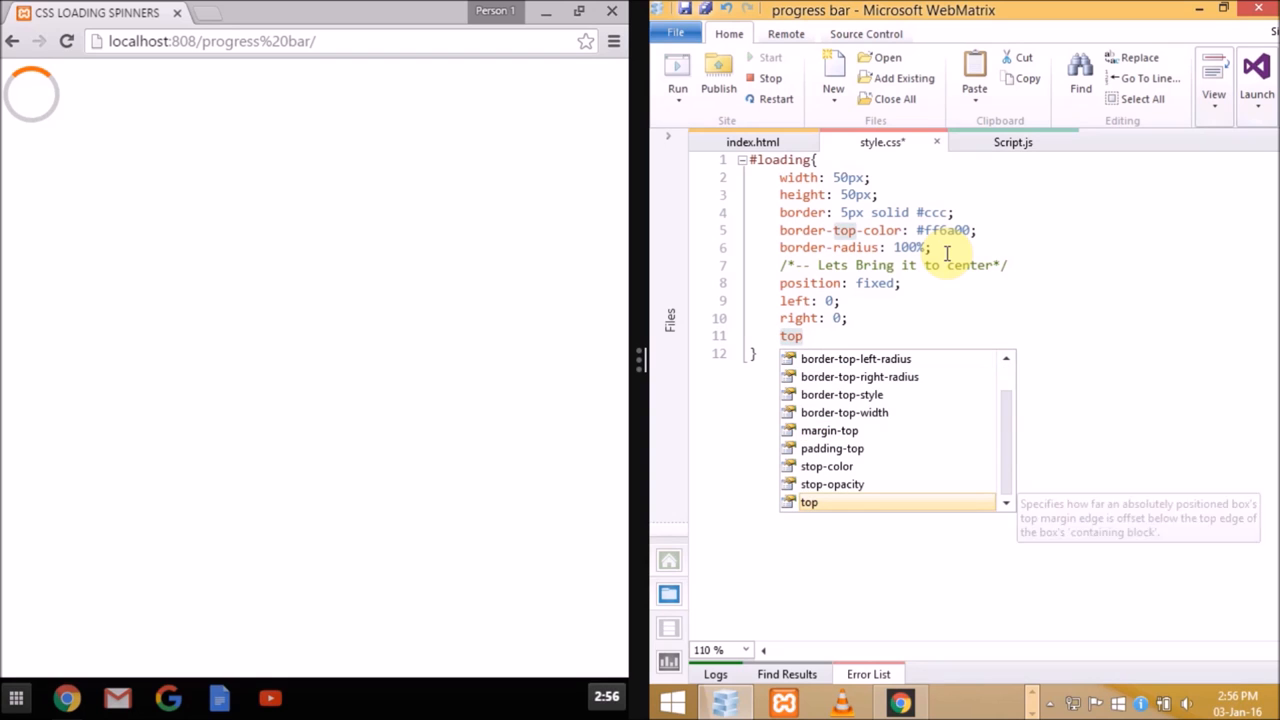
text(: 0;)
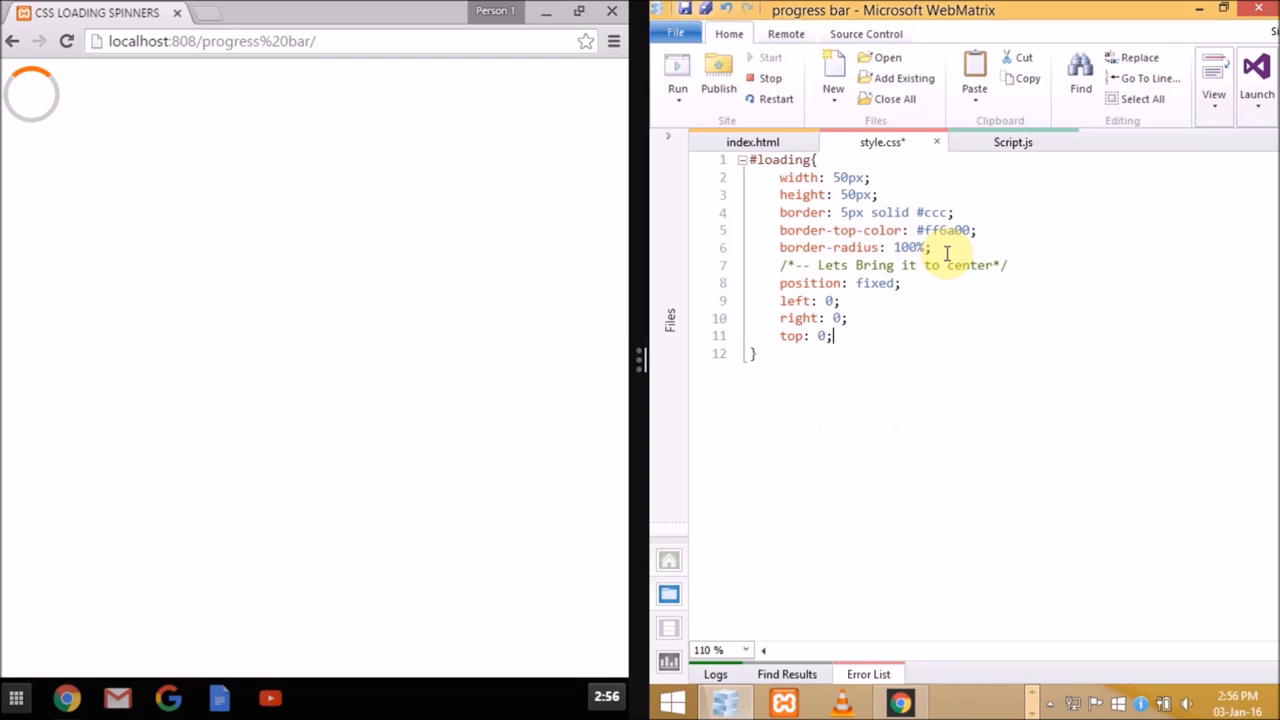
key(Return)
text(bo)
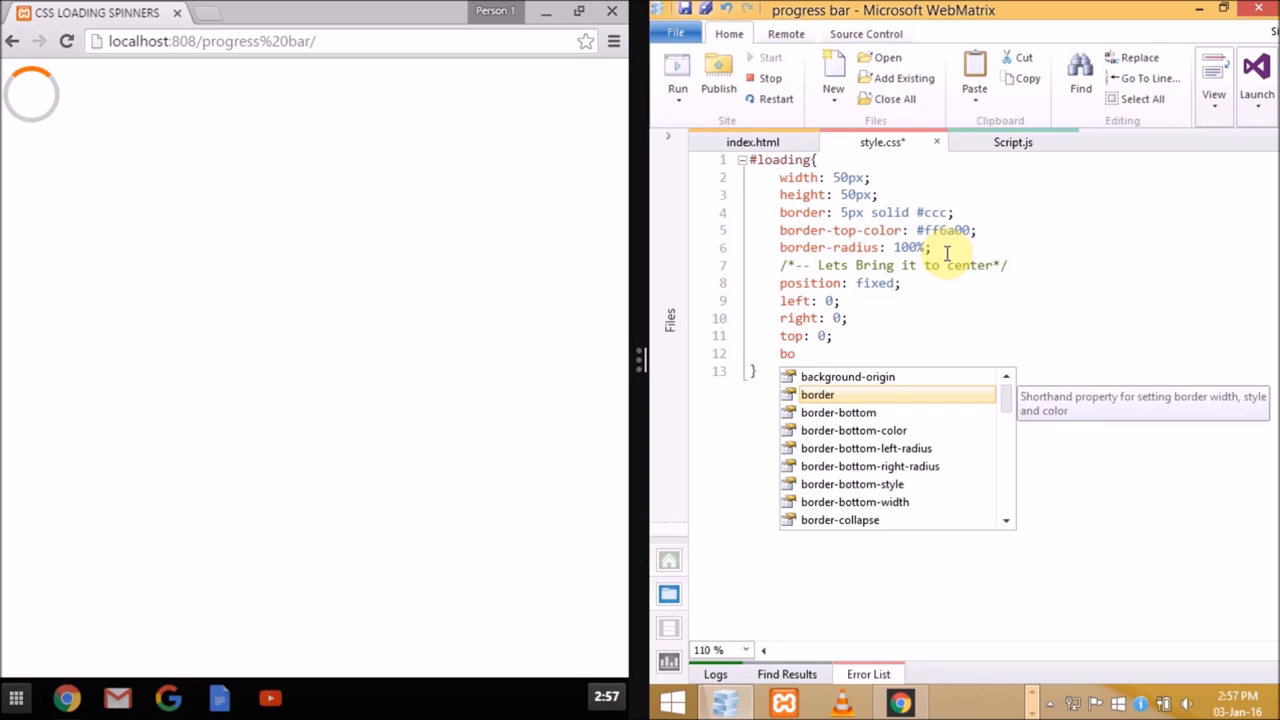
text(tt)
key(Tab)
text(:)
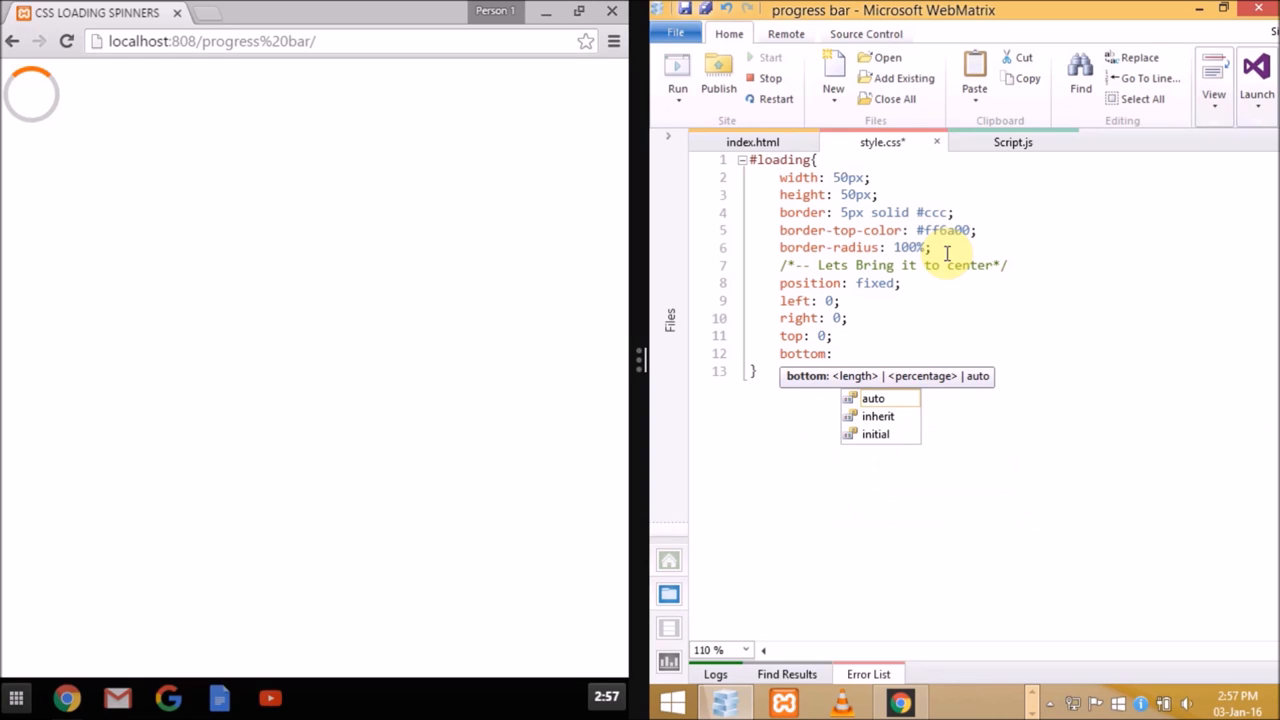
text( 0;)
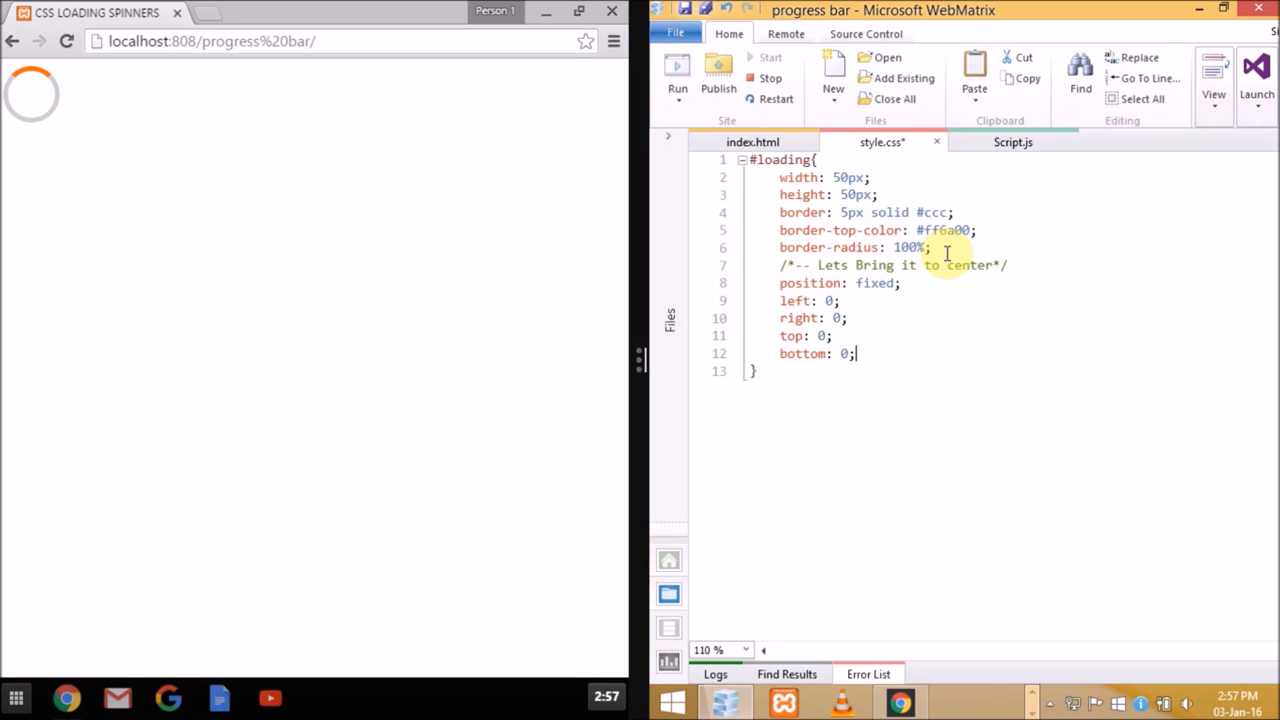
key(Return)
text(ma)
key(Tab)
text(: )
text(auto;)
key(ctrl+s)
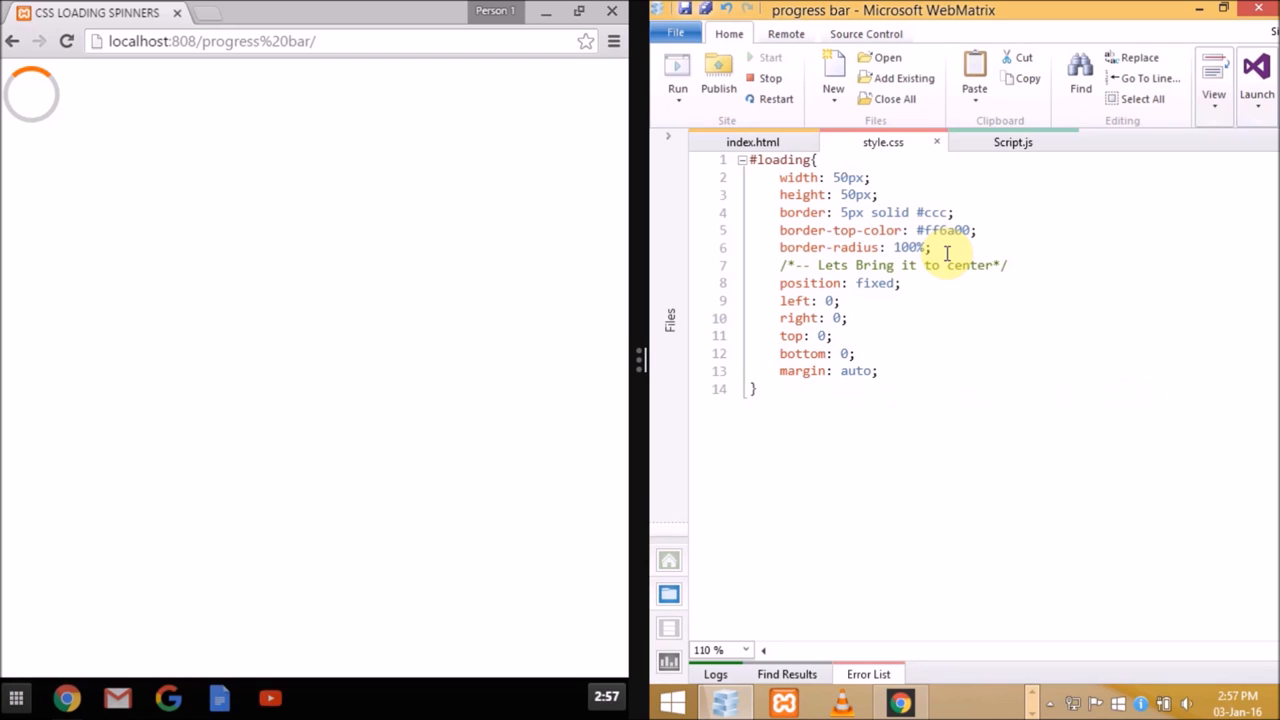
click(62, 45)
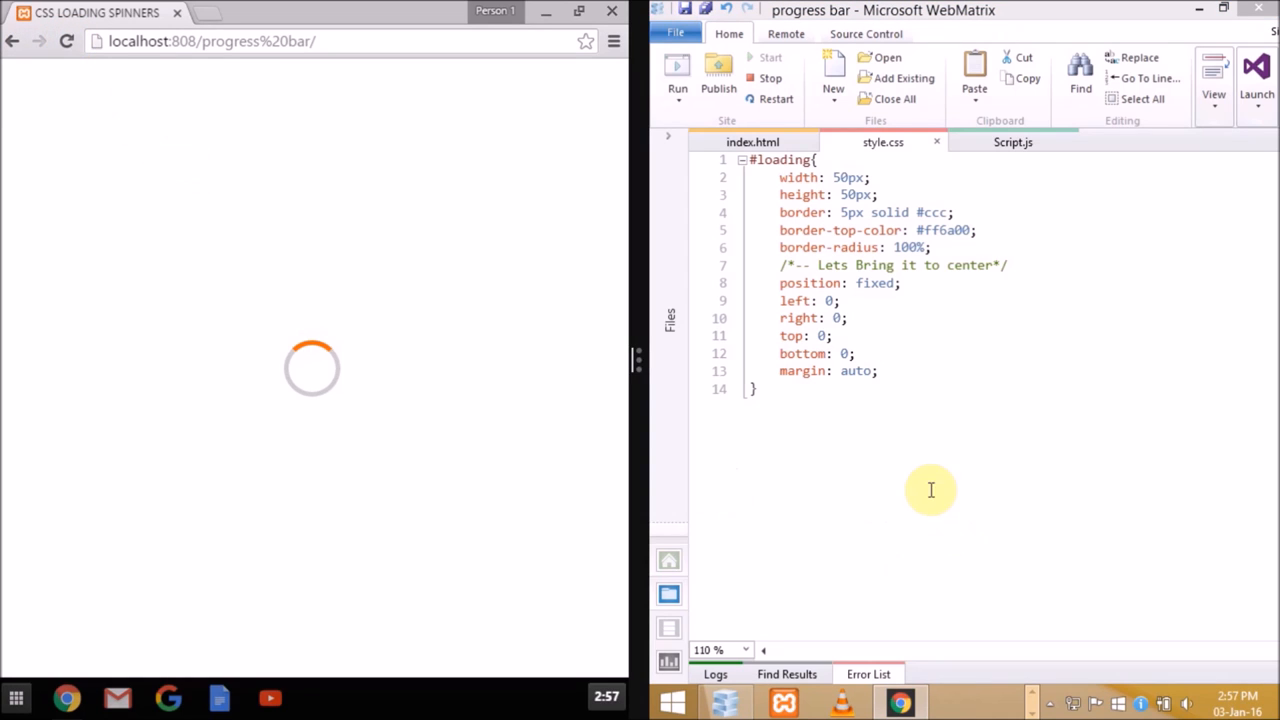
Add the comment 'Lets make it go round and round' after margin: auto in #loading
click(906, 367)
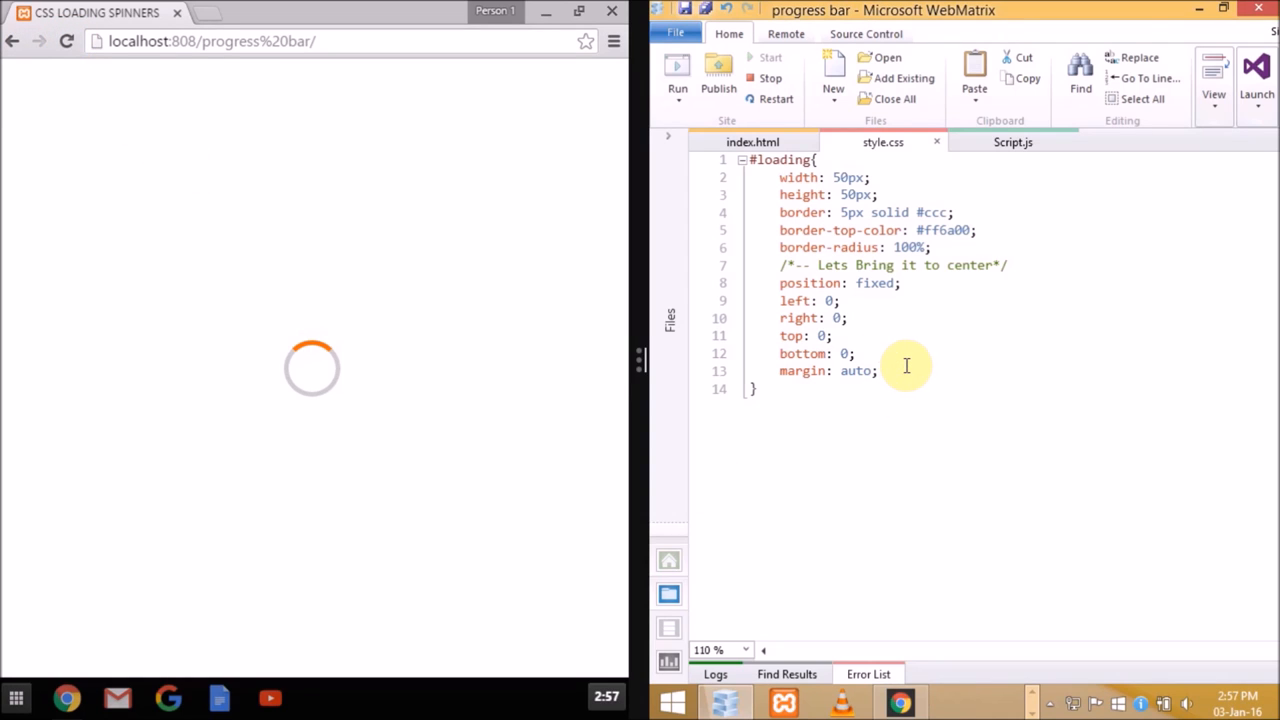
key(Return)
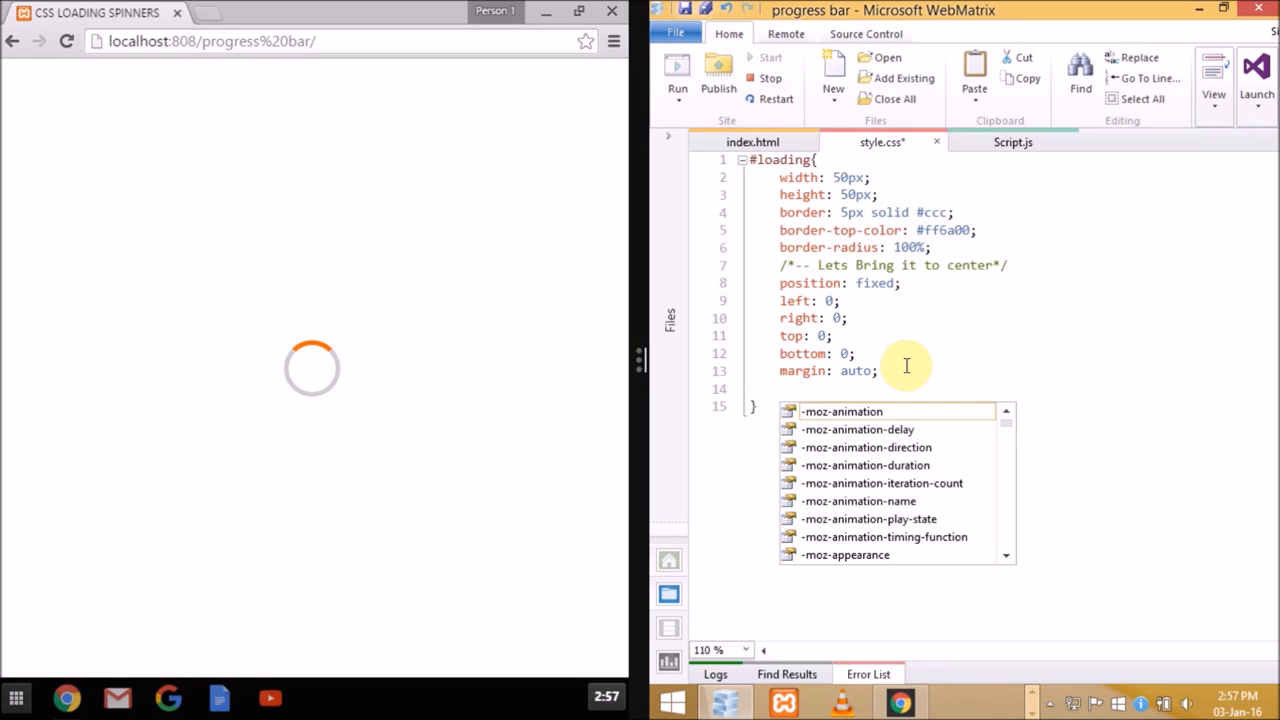
text(/)
text(* L)
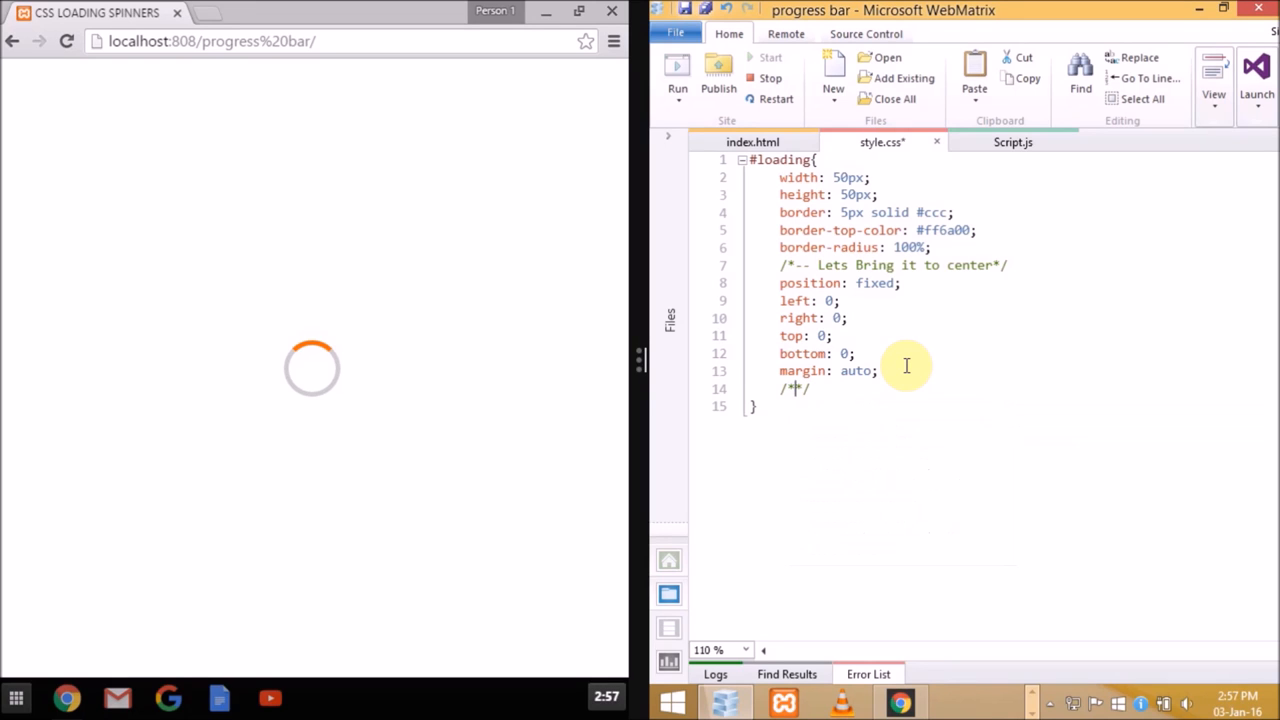
text(ets )
text(make it go )
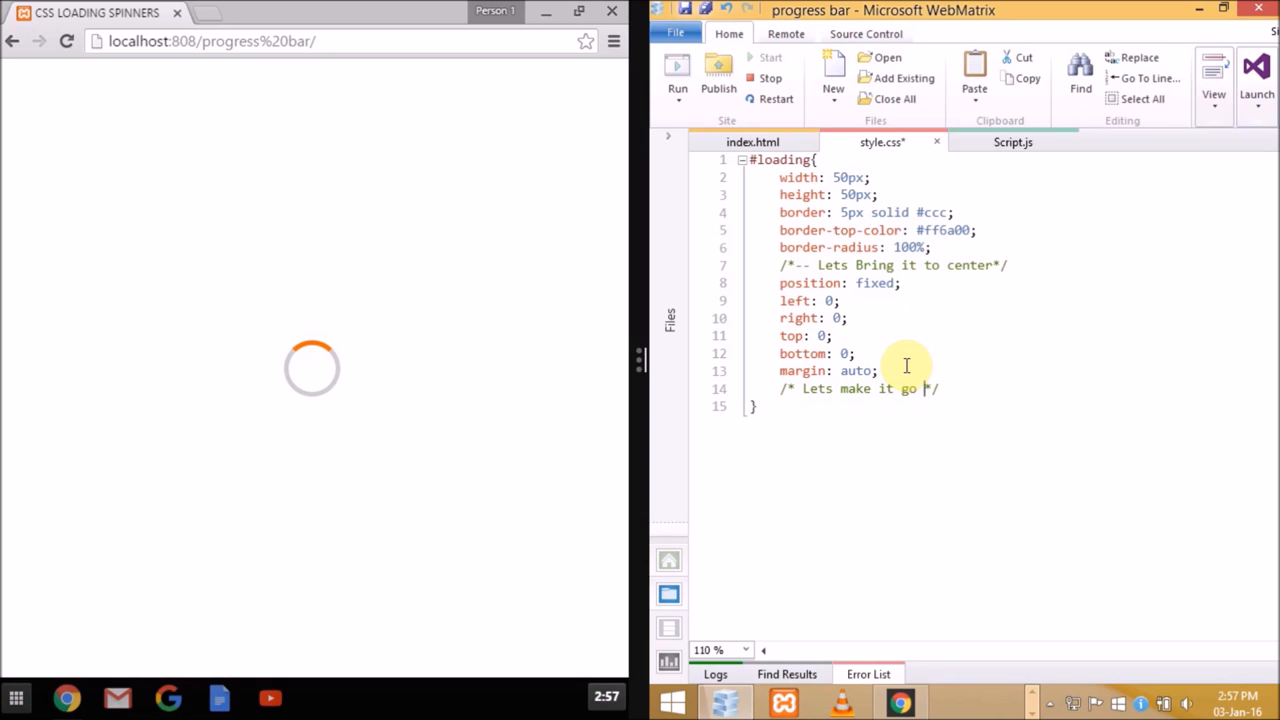
text(round and )
text(round)
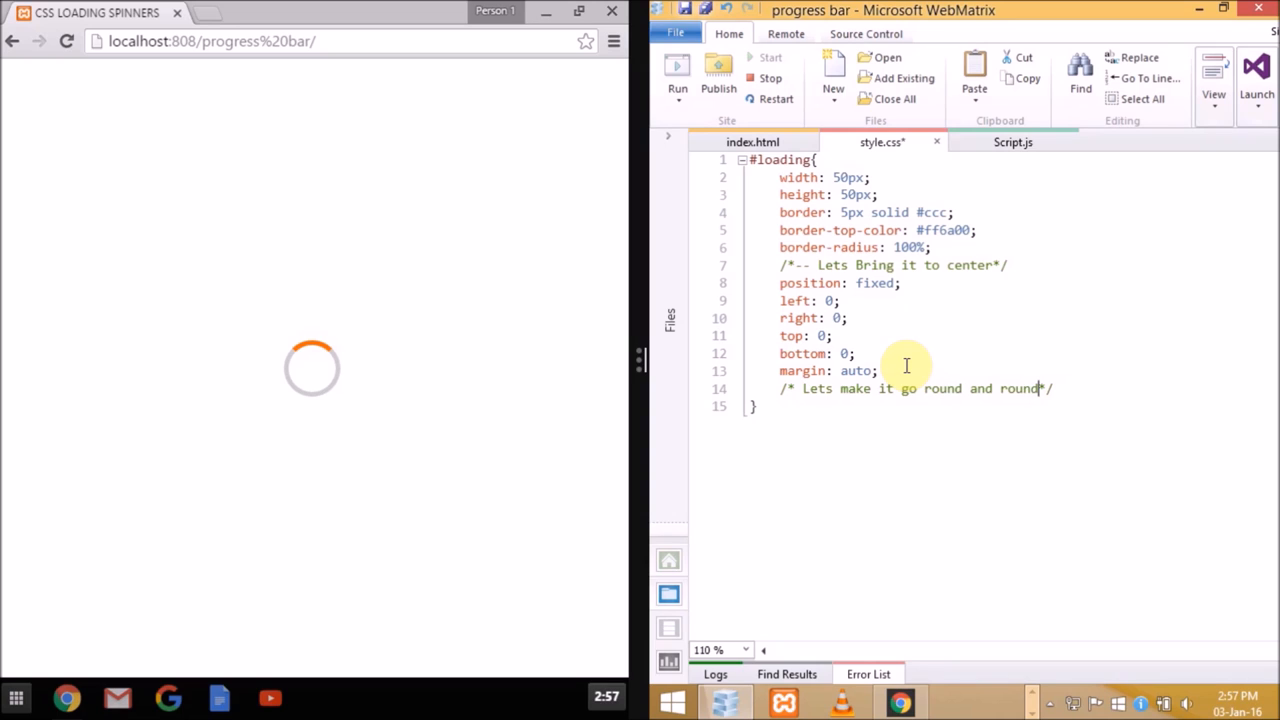
click(951, 435)
key(Return)
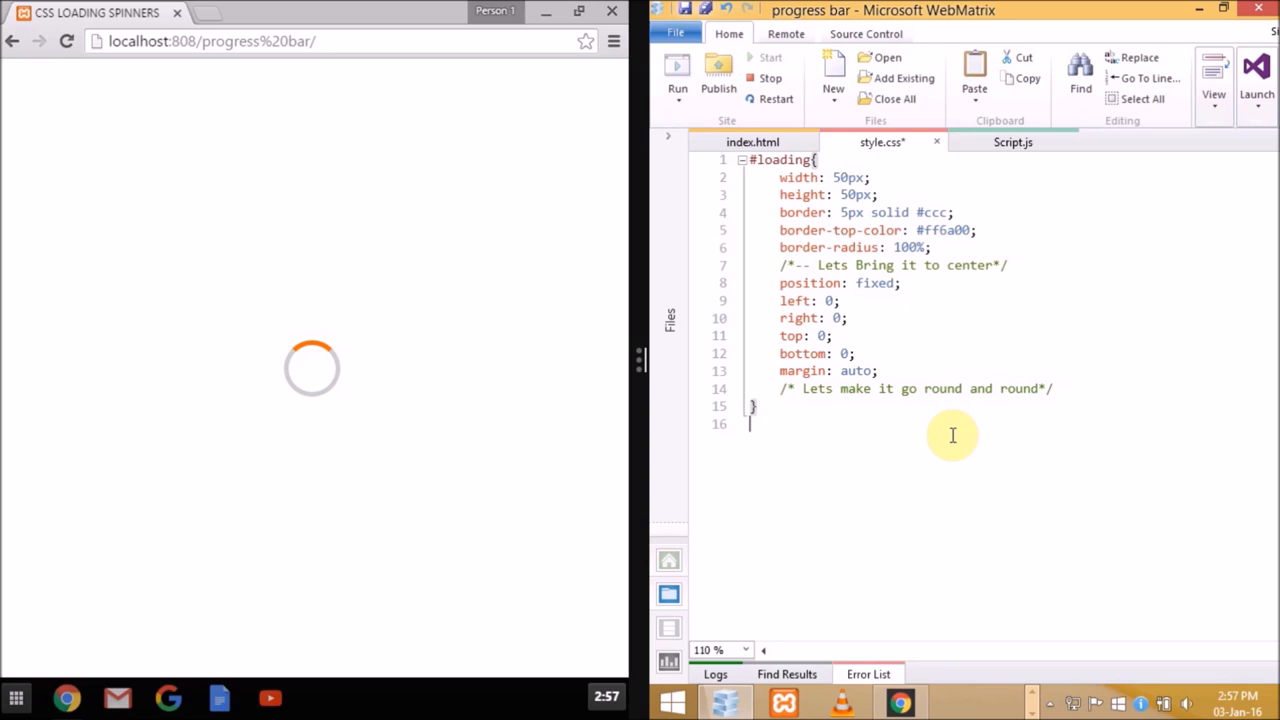
text(@ke)
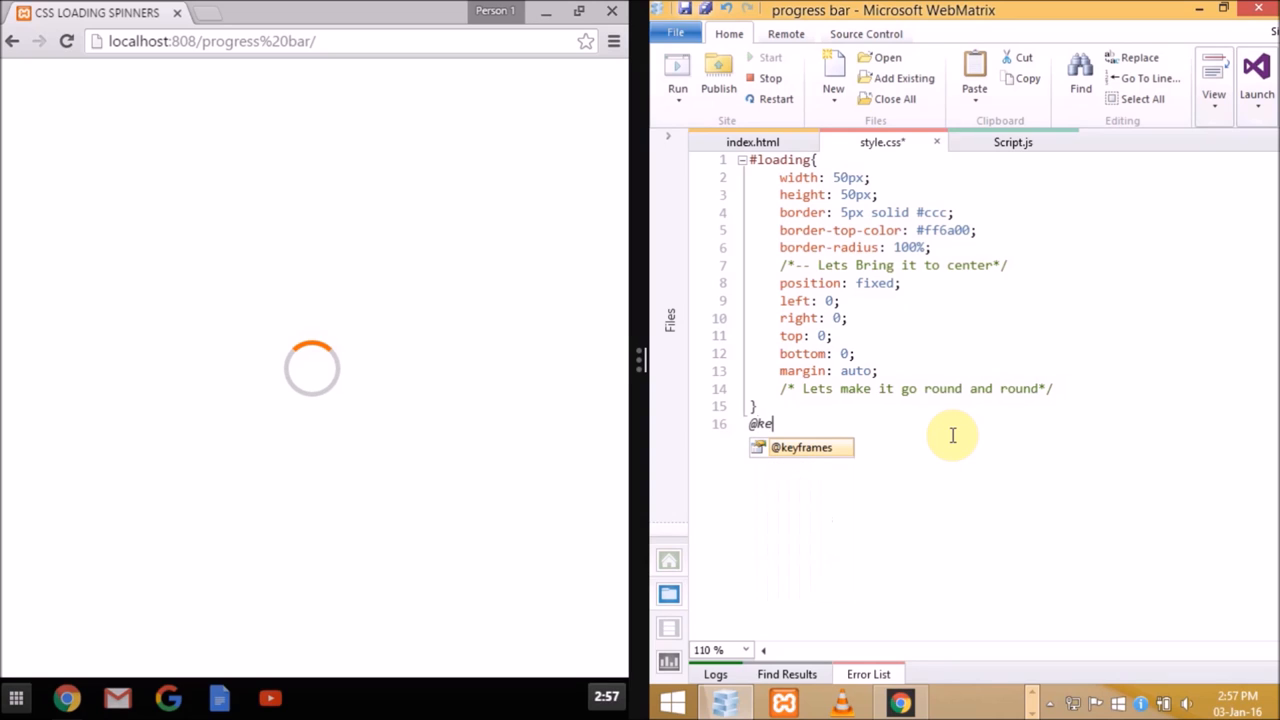
key(Tab)
text(f)
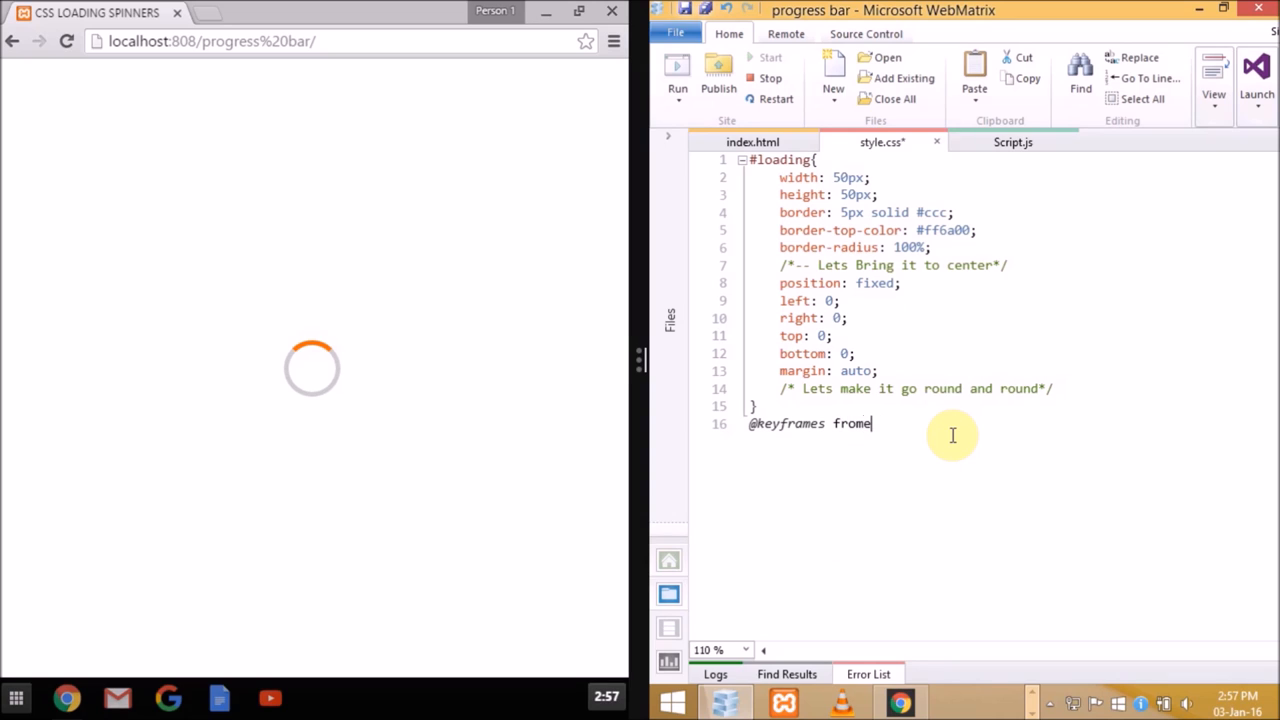
key(BackSpace)
key(BackSpace)
key(BackSpace)
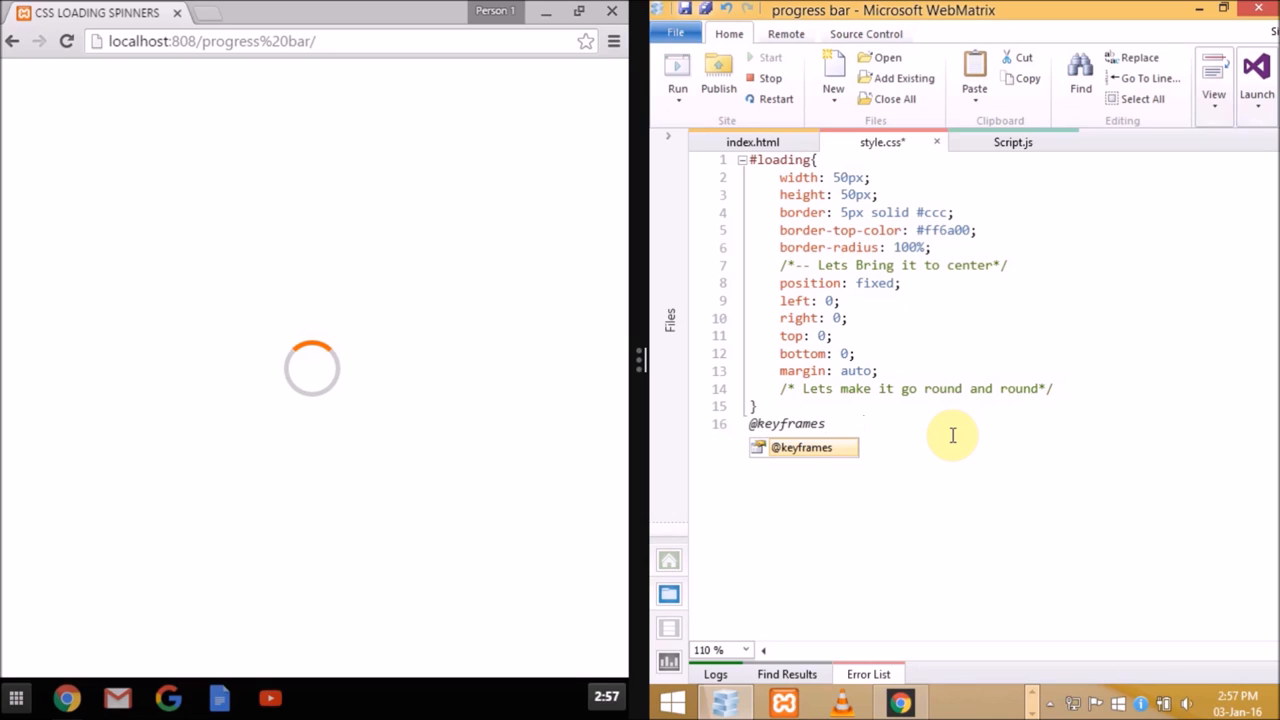
text(round)
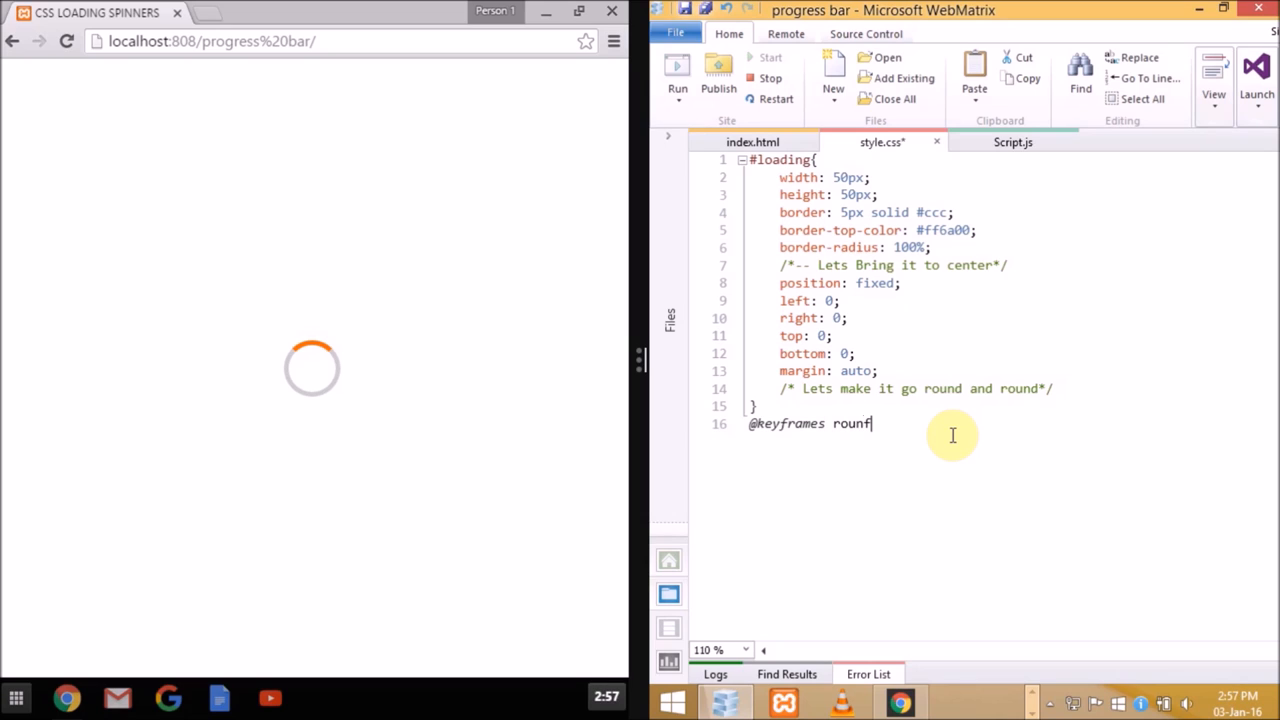
text({)
key(Return)
text({)
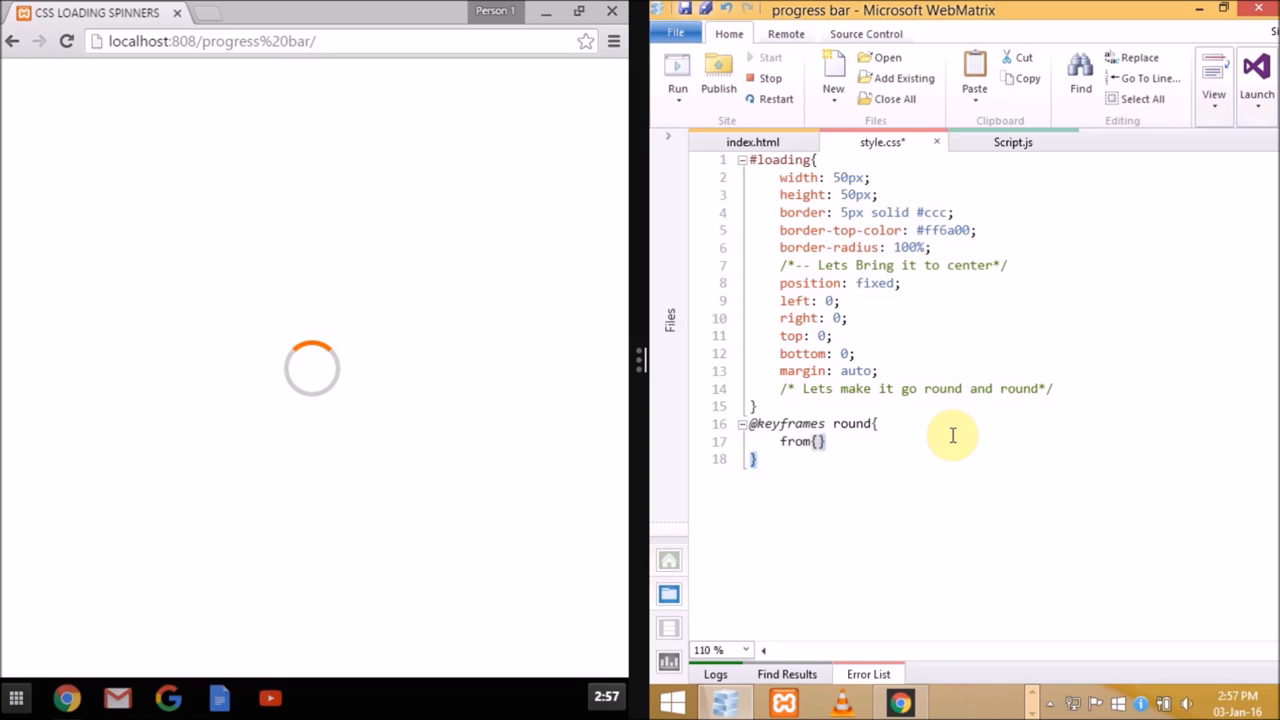
text(transform)
Fill the keyframes with from rotate(0deg) and to rotate(360deg), and save
key(Tab)
text(: ro)
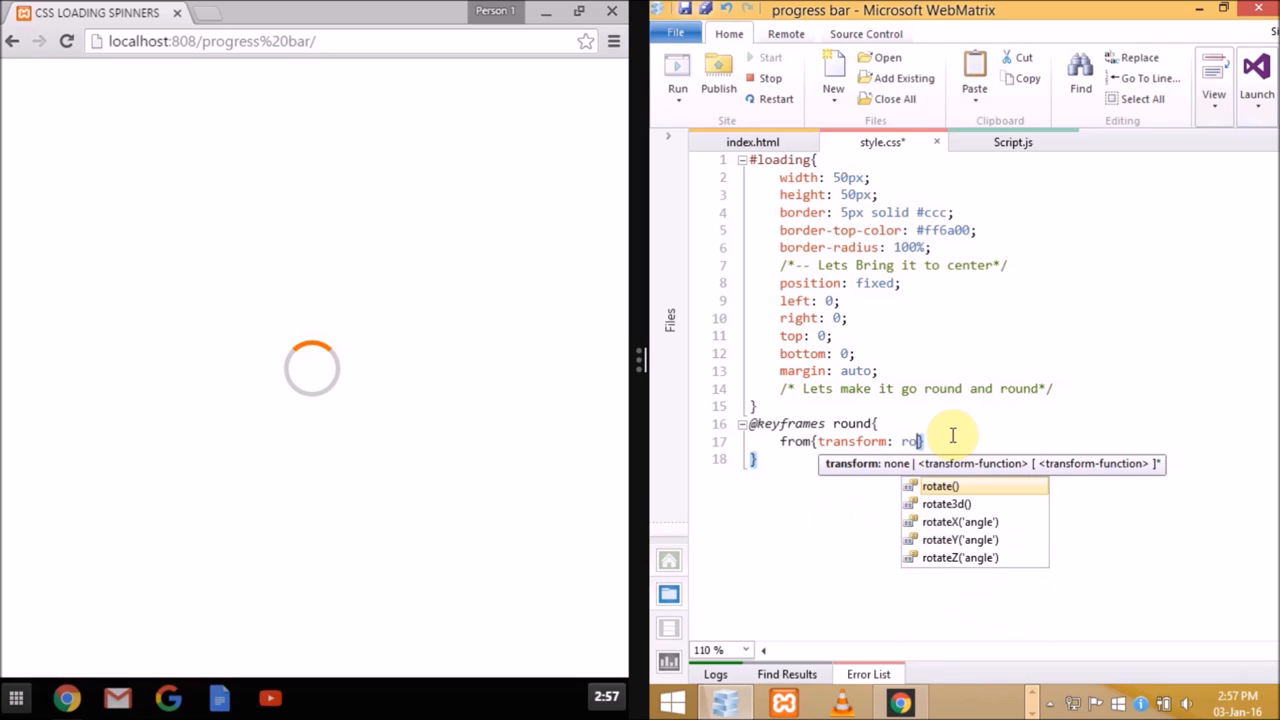
text(tate)
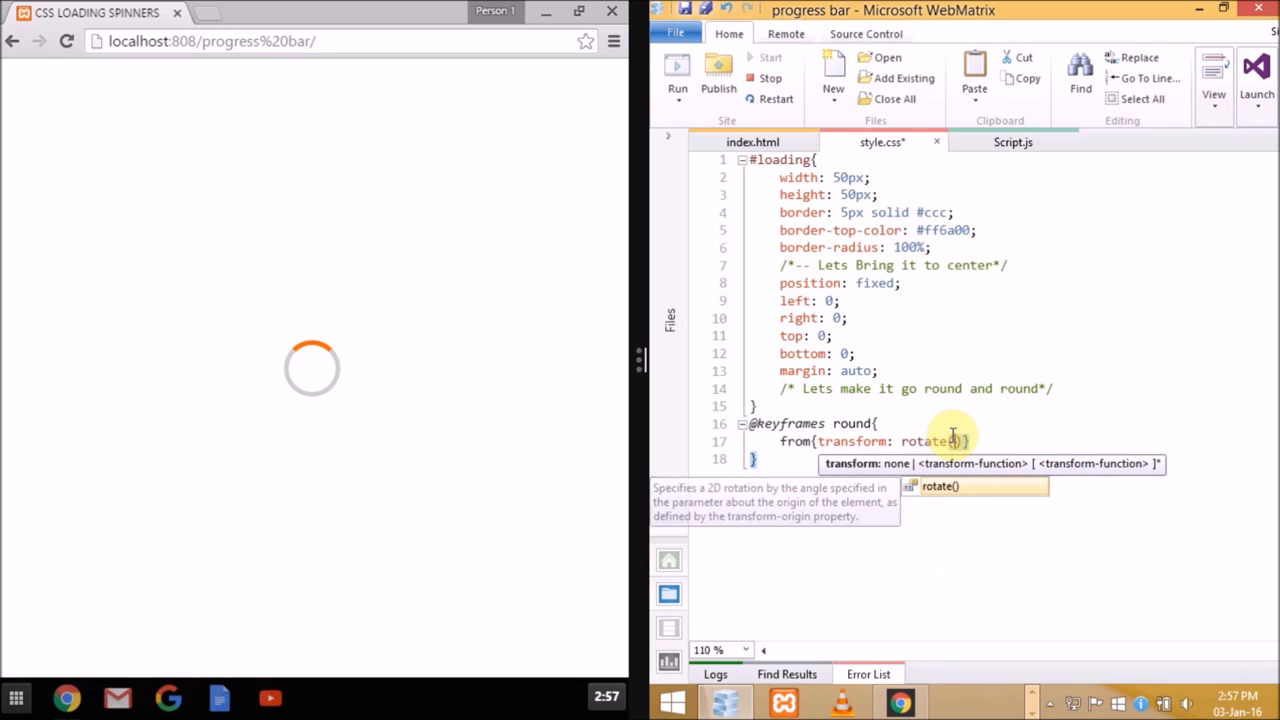
text(()
text(0deg)
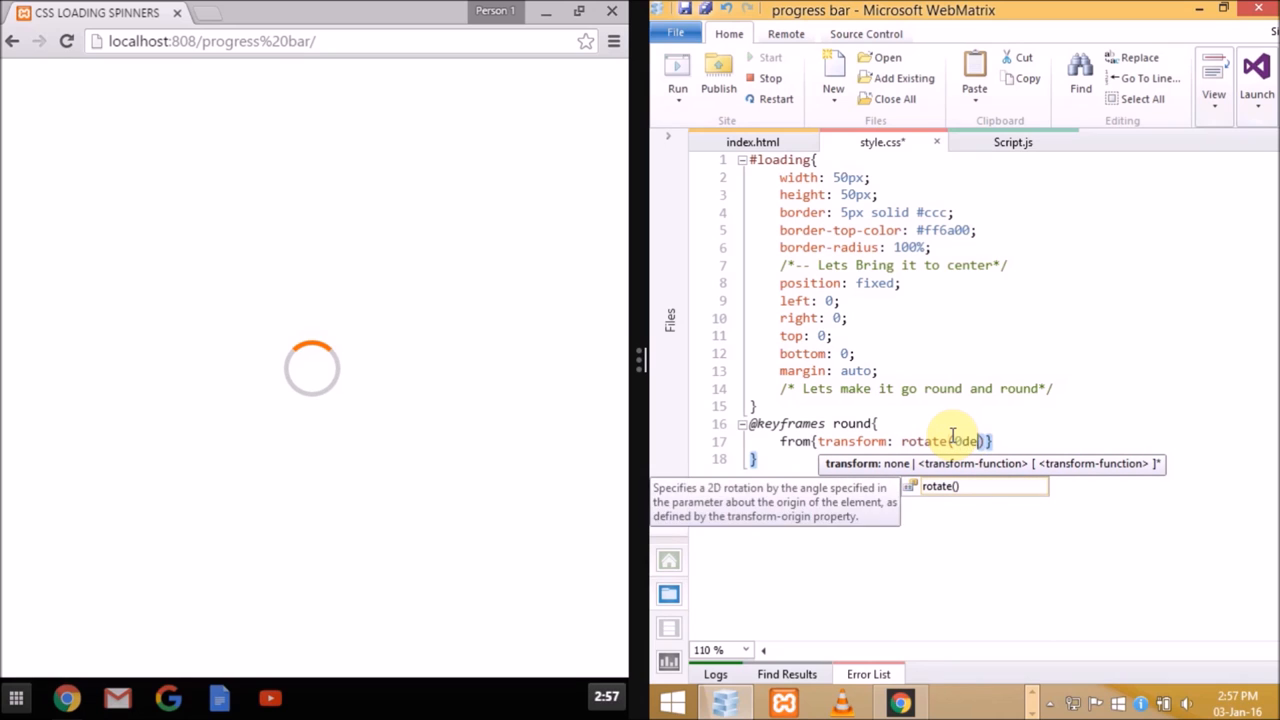
key(Right)
key(Right)
key(Return)
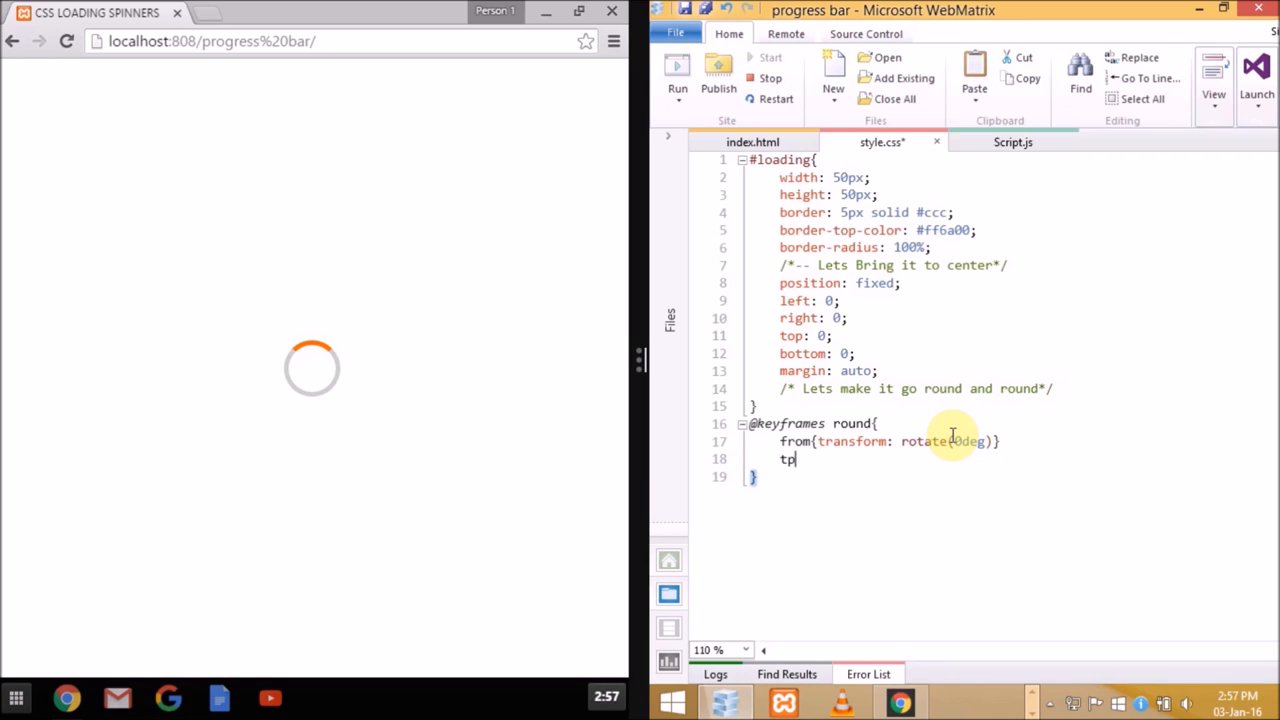
text({)
text(trans)
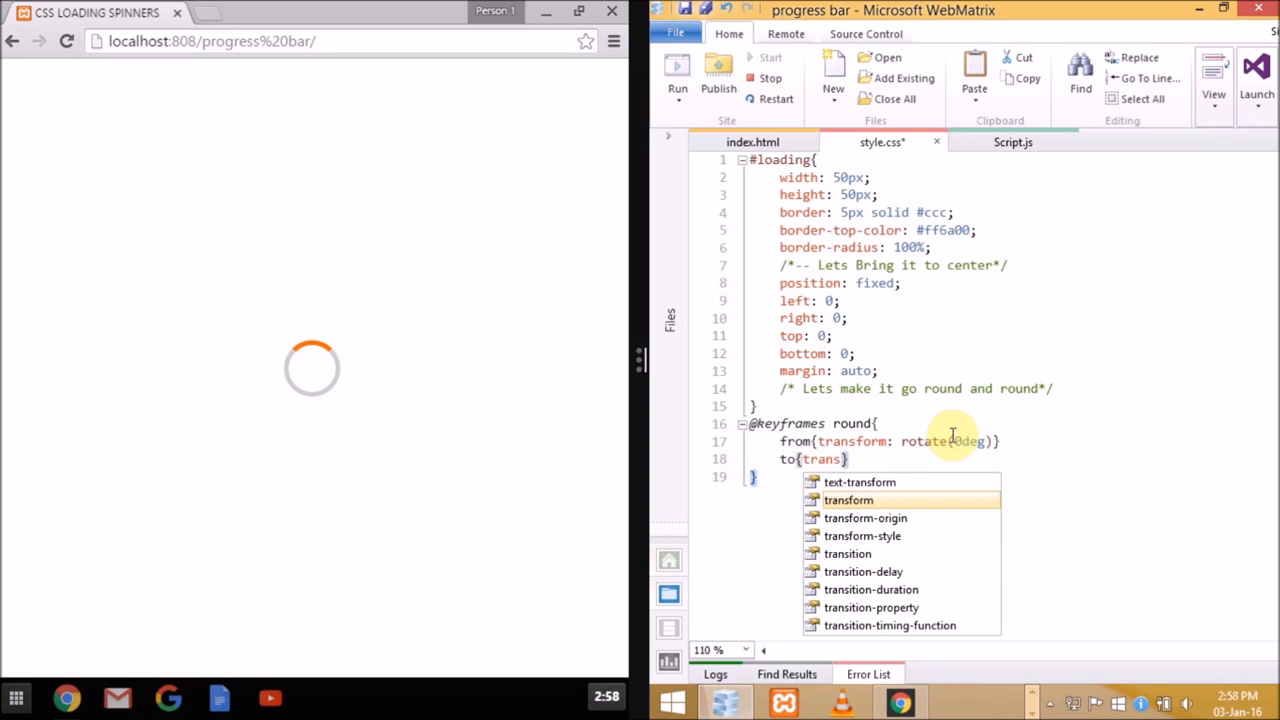
text(form)
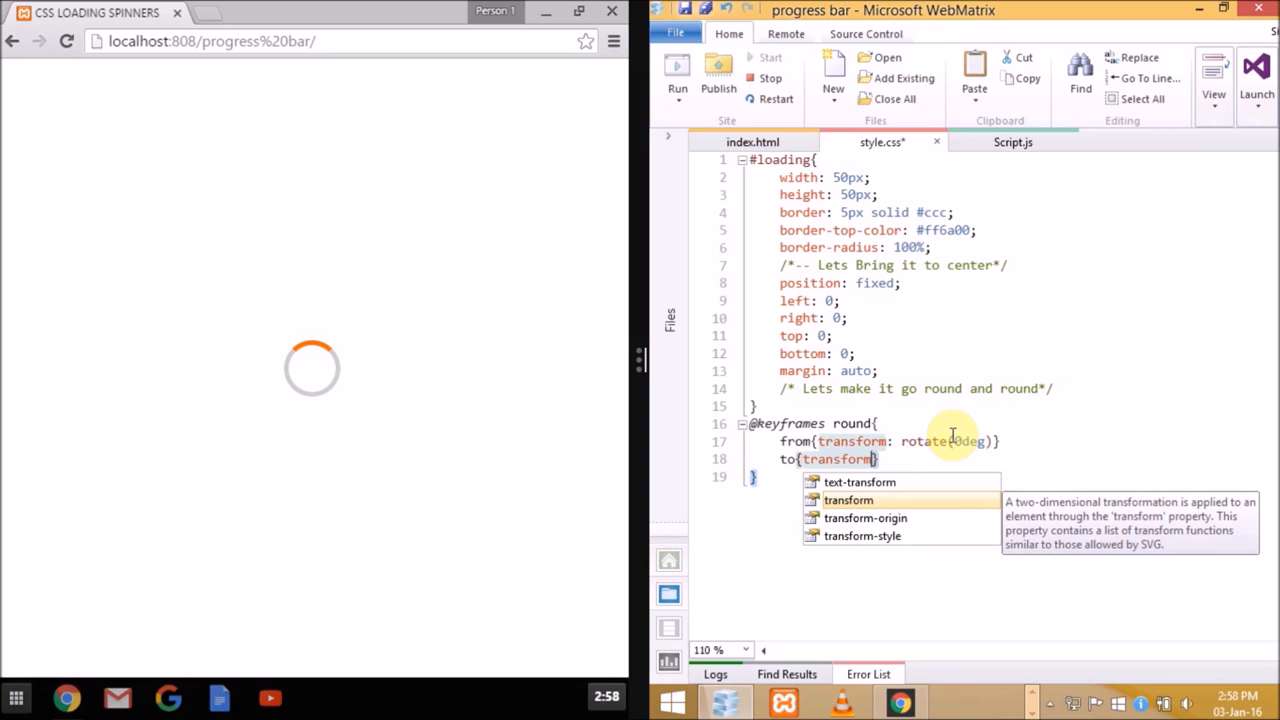
text(: rotat)
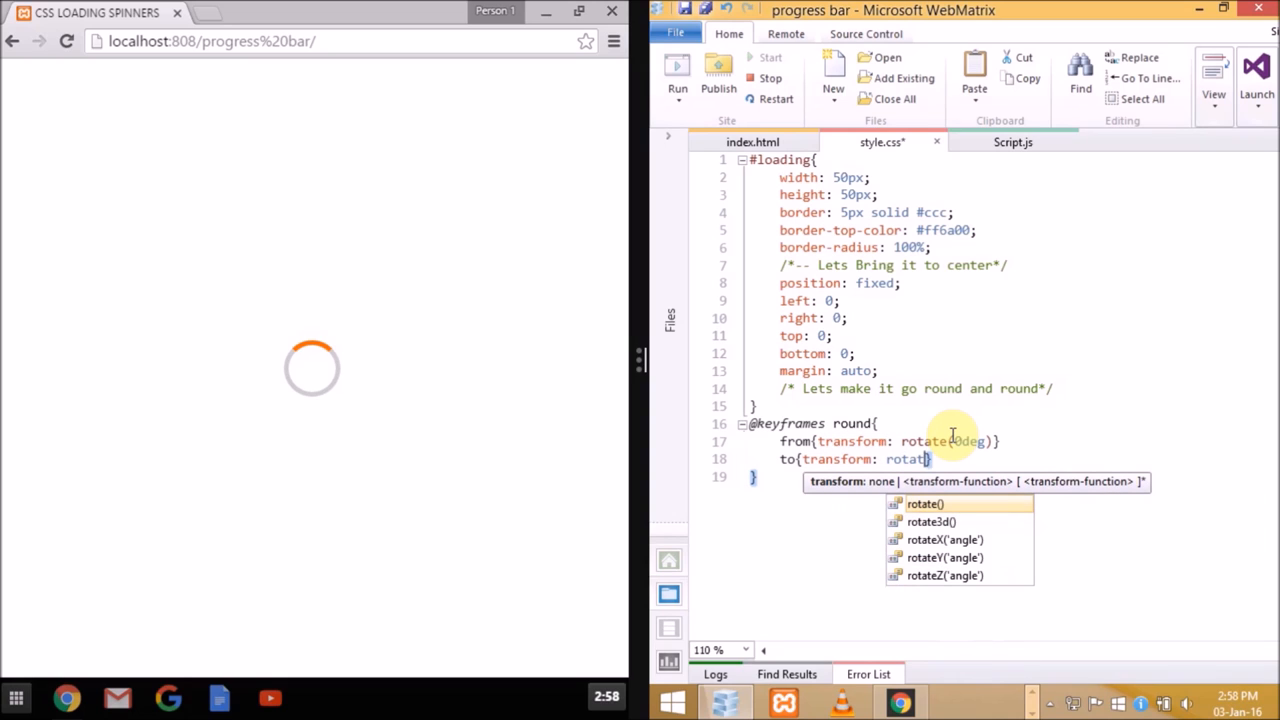
text(e()
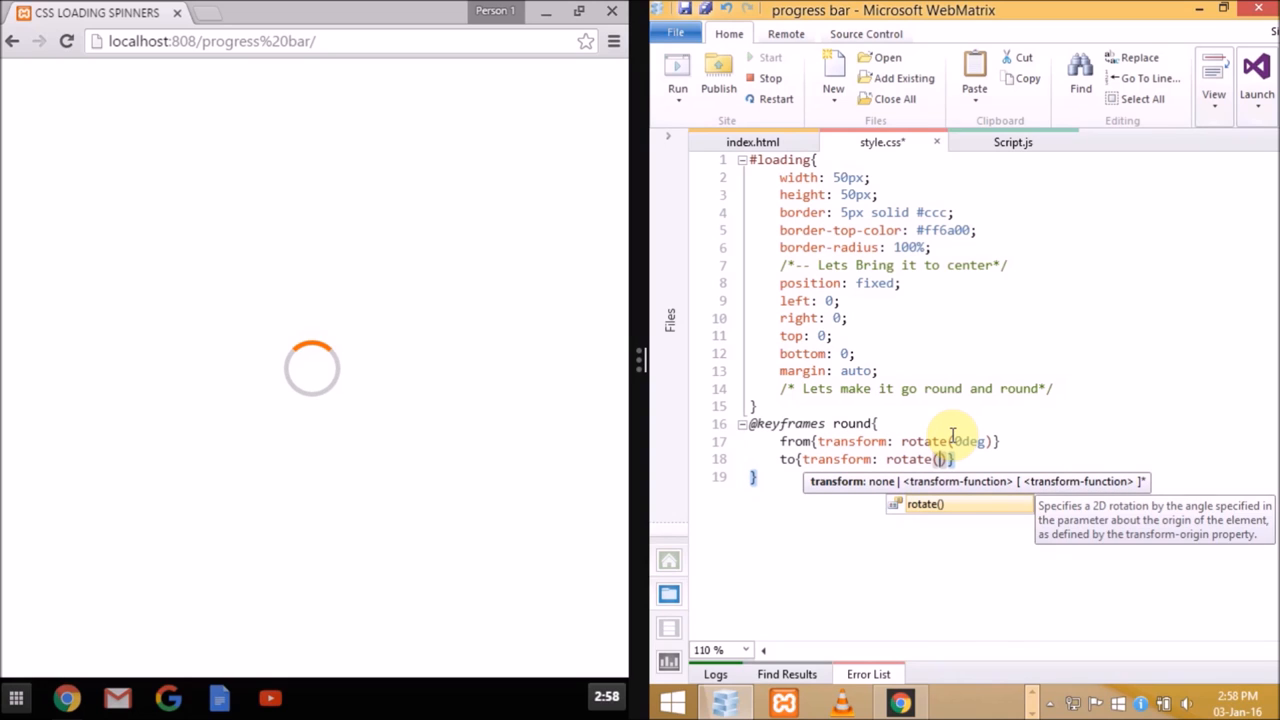
text(360deg)
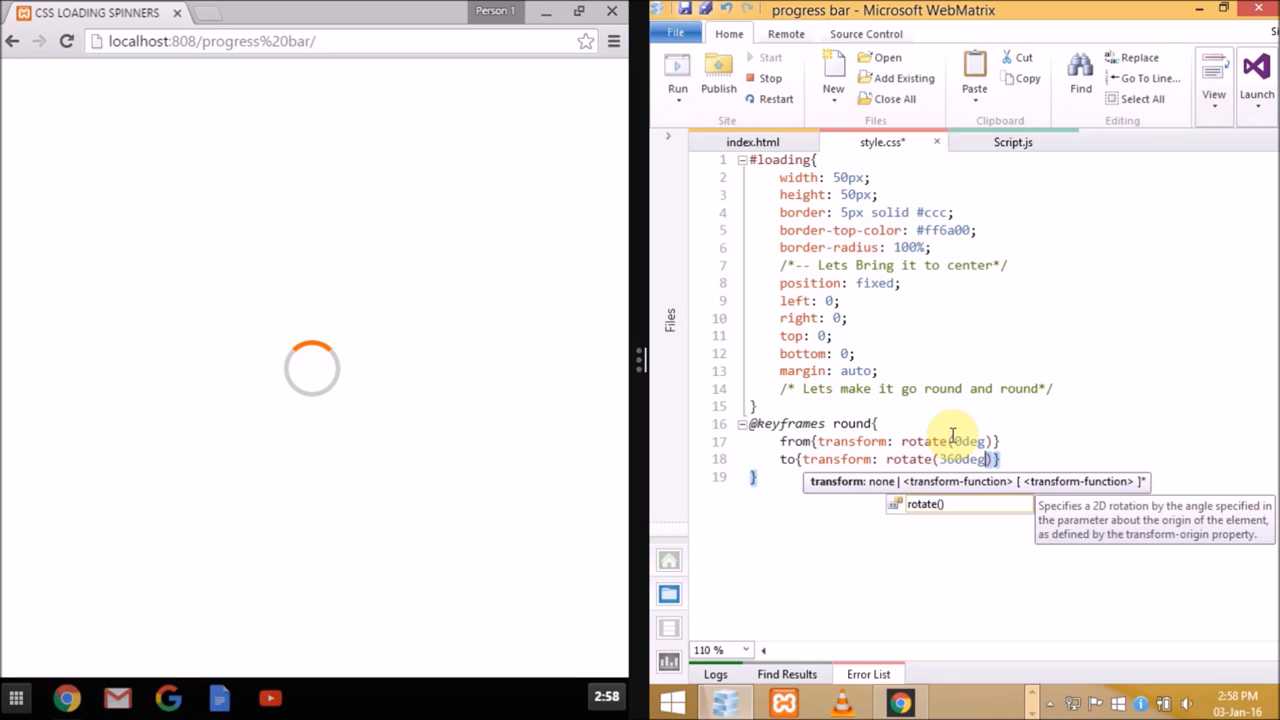
text())
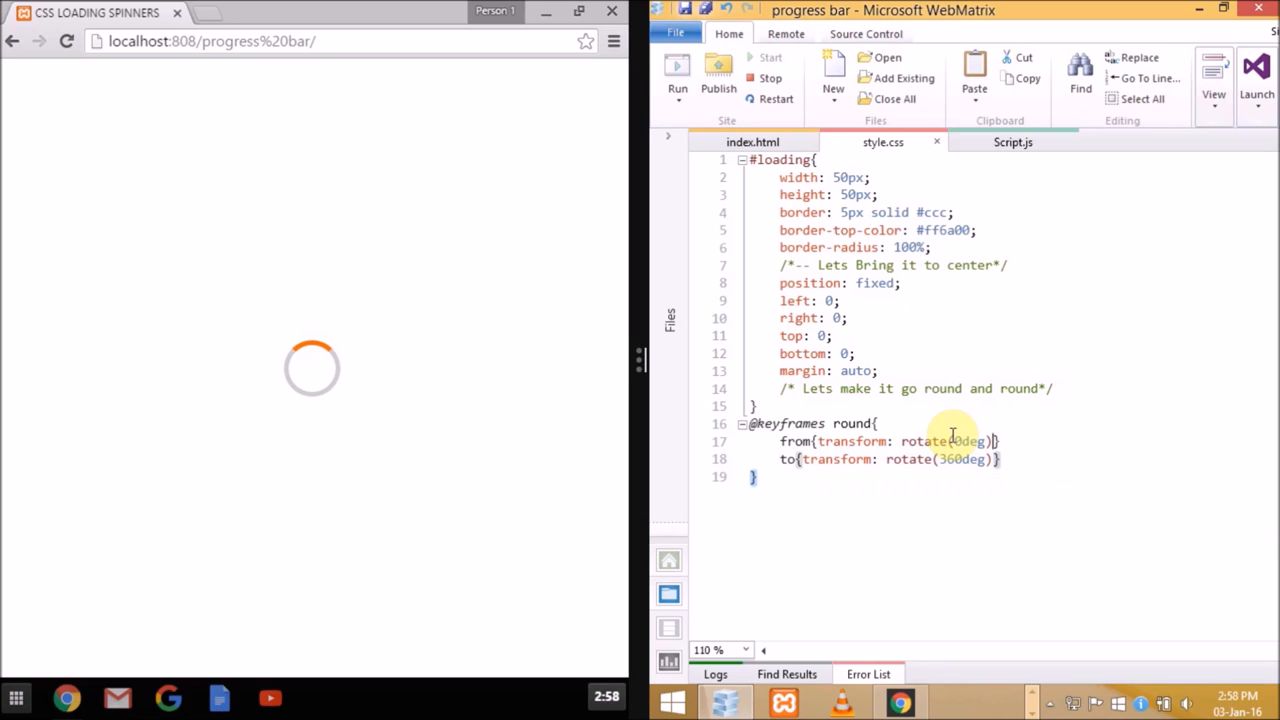
text(})
key(Down)
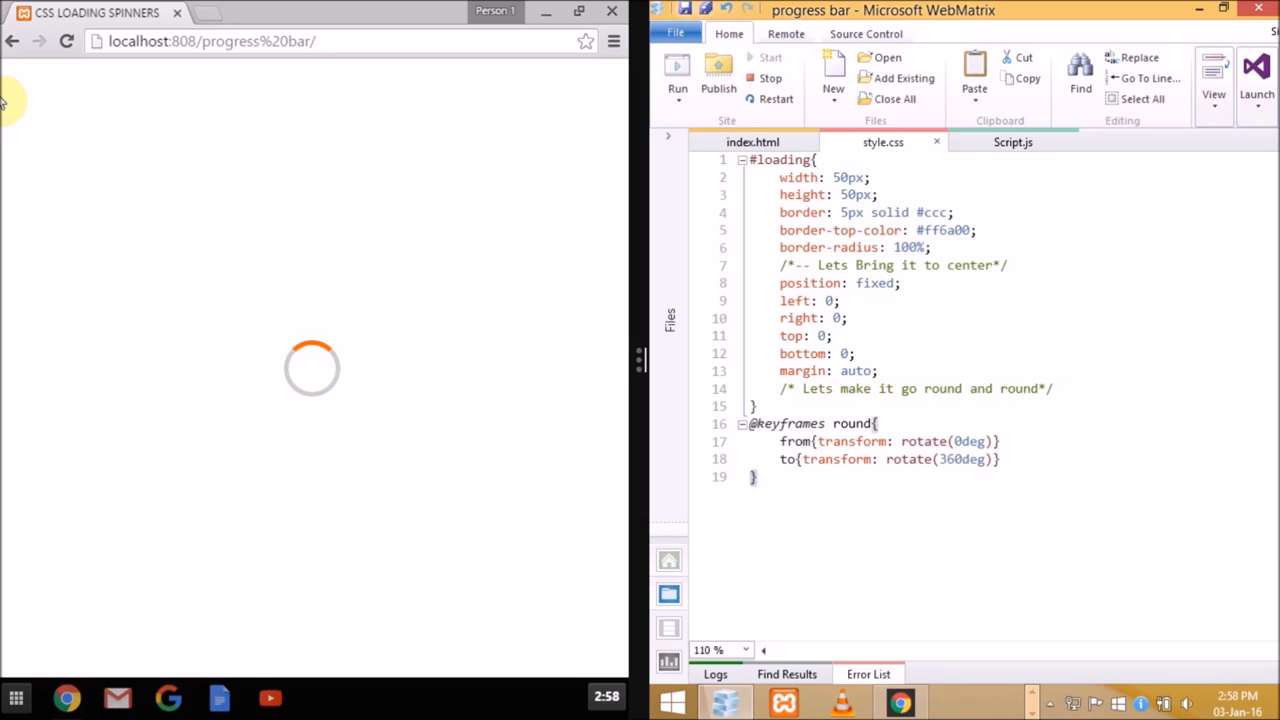
Apply animation: round 2s linear infinite to #loading and save the stylesheet
click(750, 406)
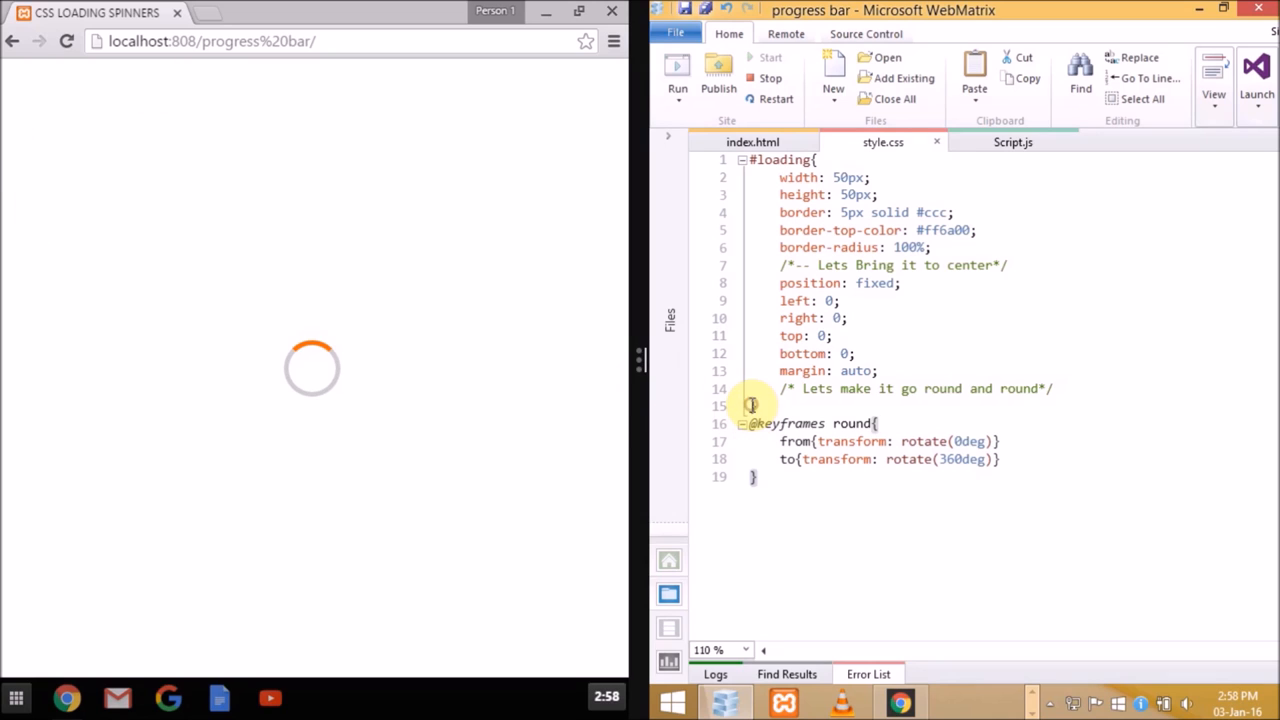
key(Return)
key(Up)
key(Tab)
key(ctrl+space)
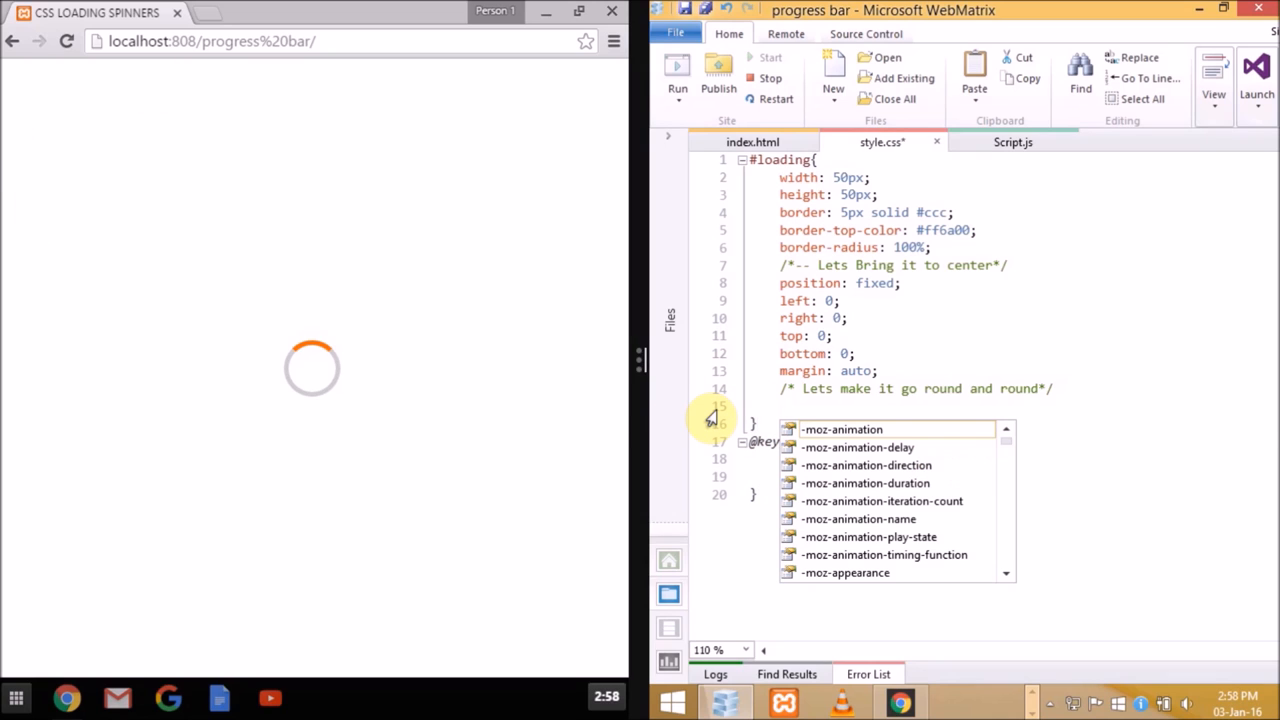
text(a)
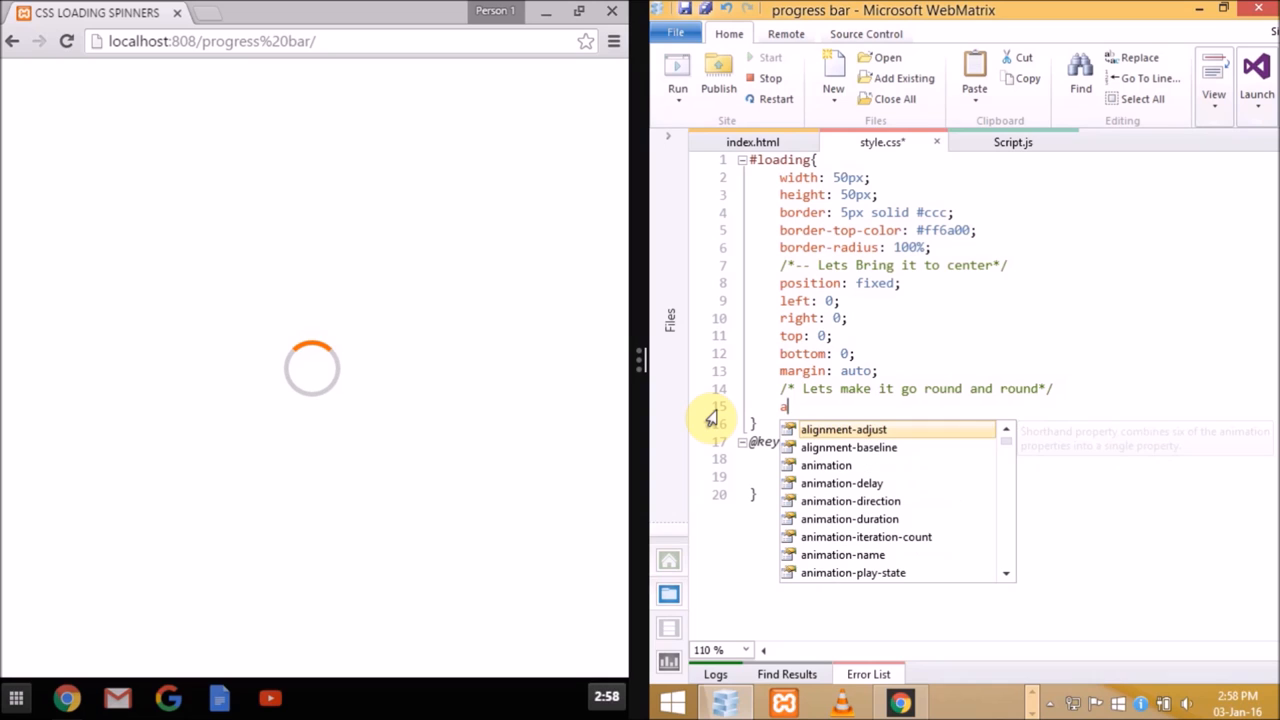
text(nim)
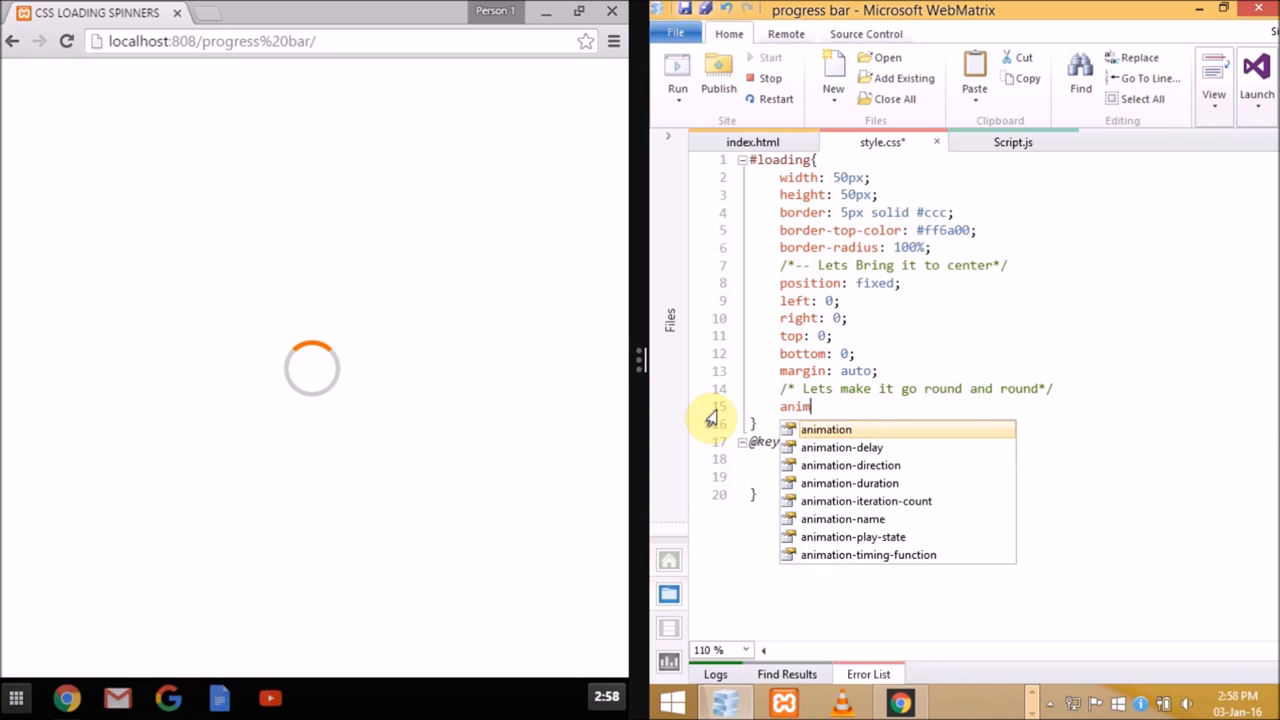
key(Return)
text(: ro)
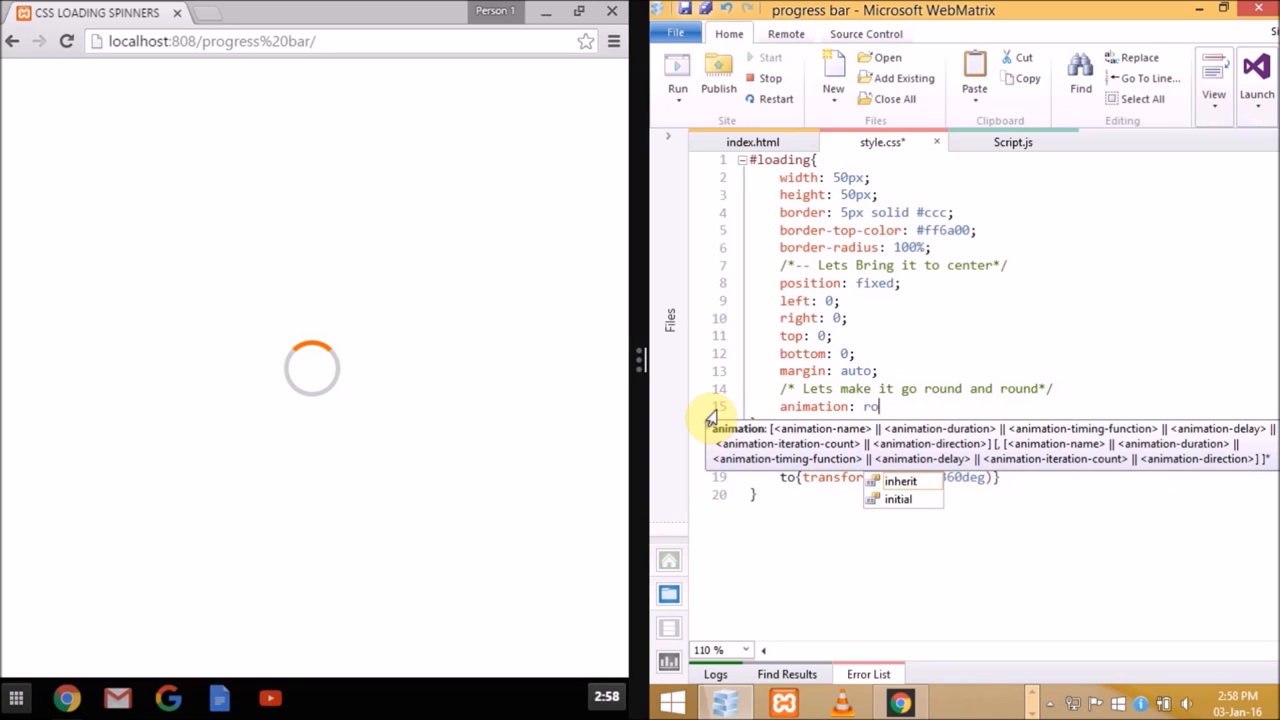
text(und 2s l)
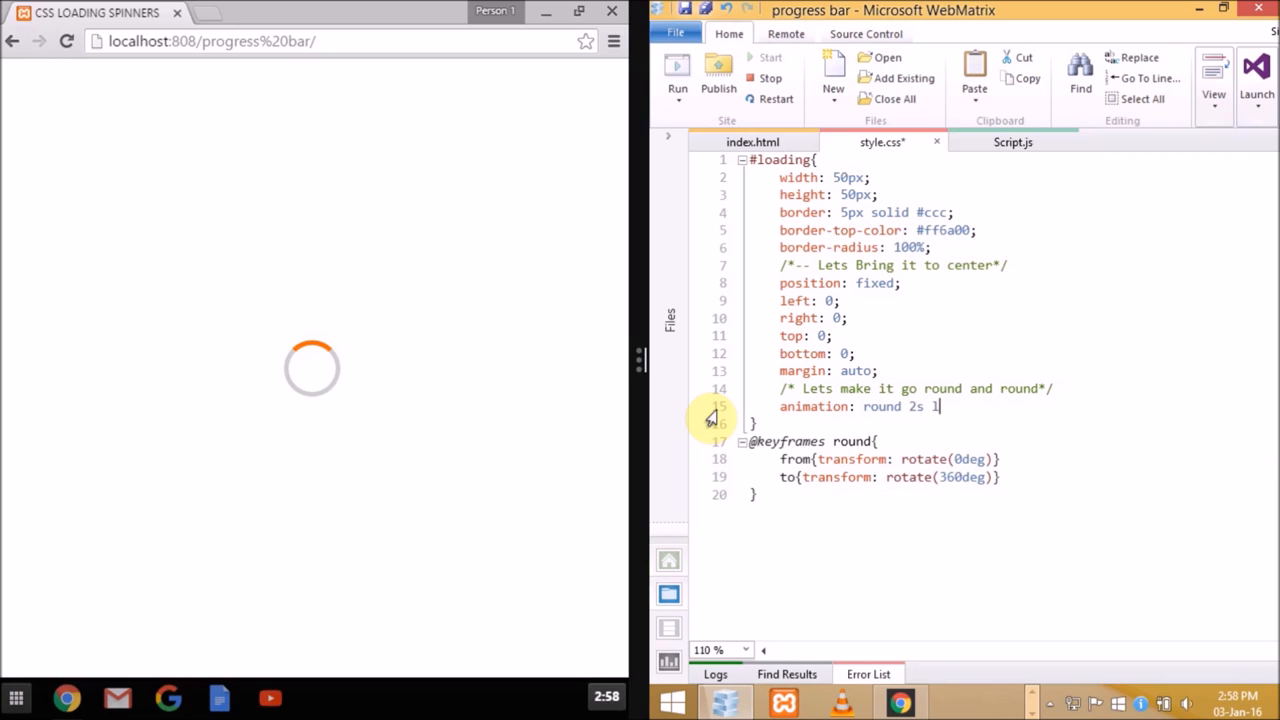
text(inear i)
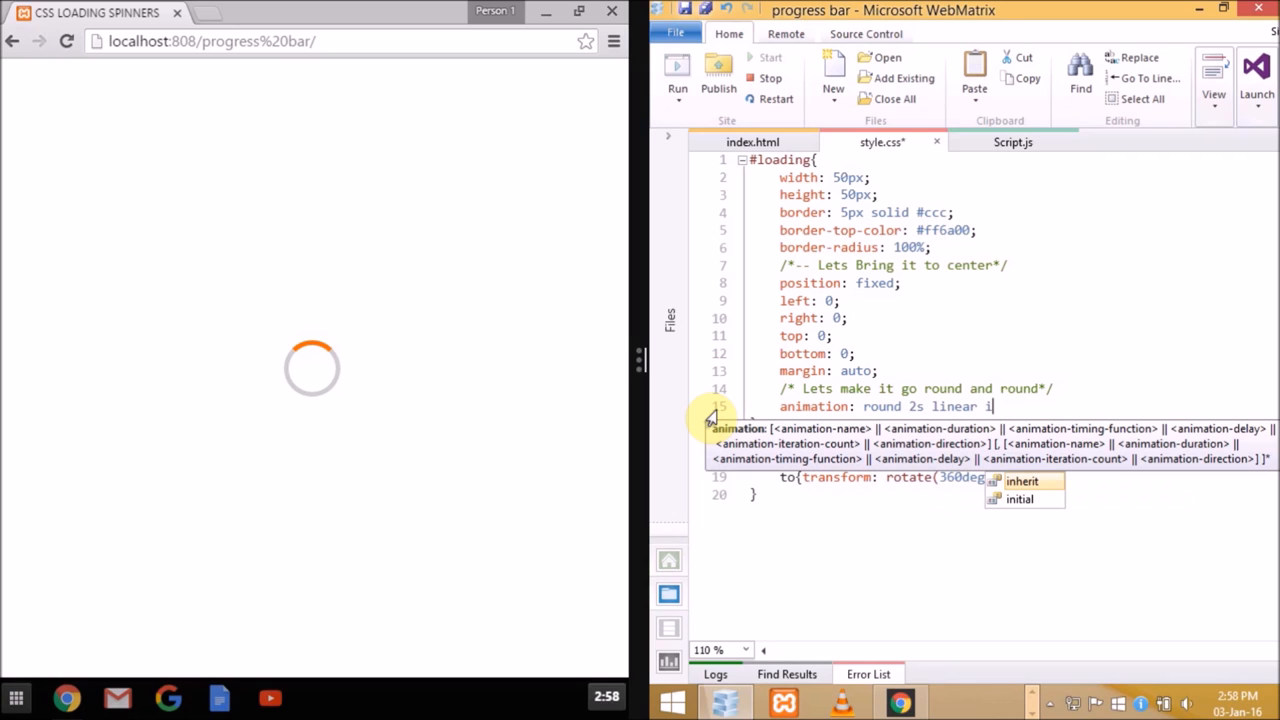
text(nfi)
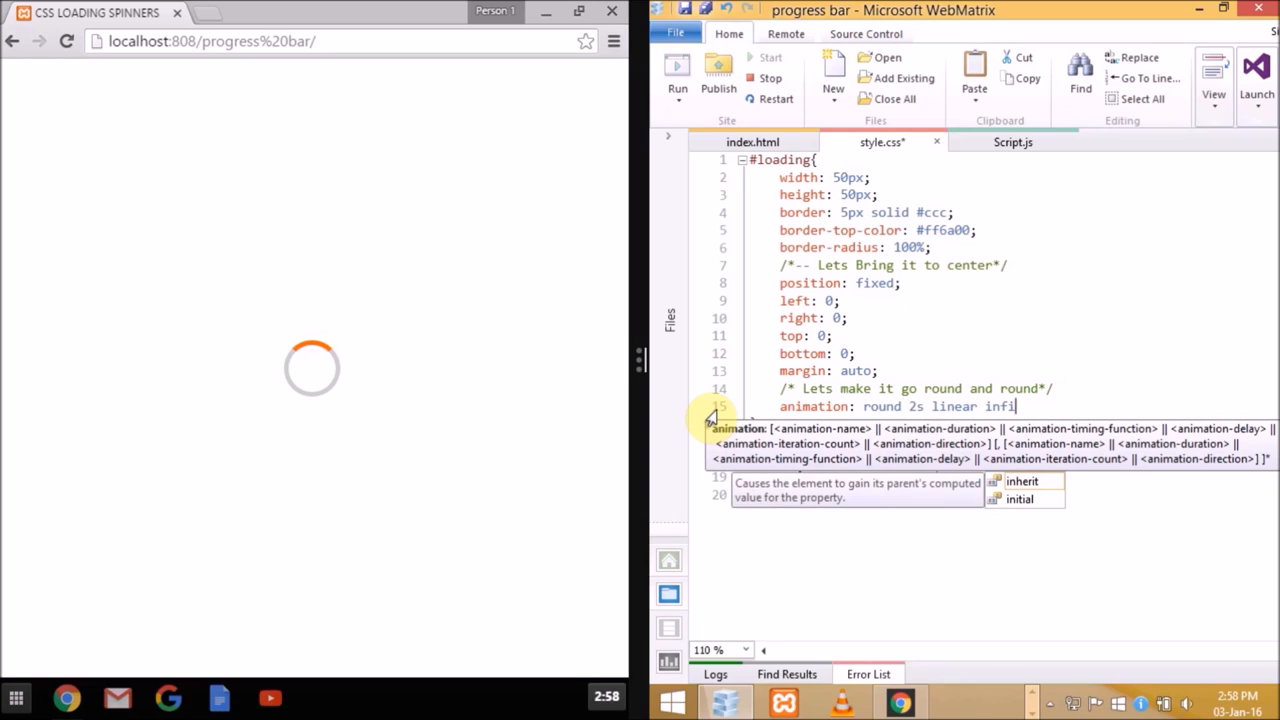
text(nite;)
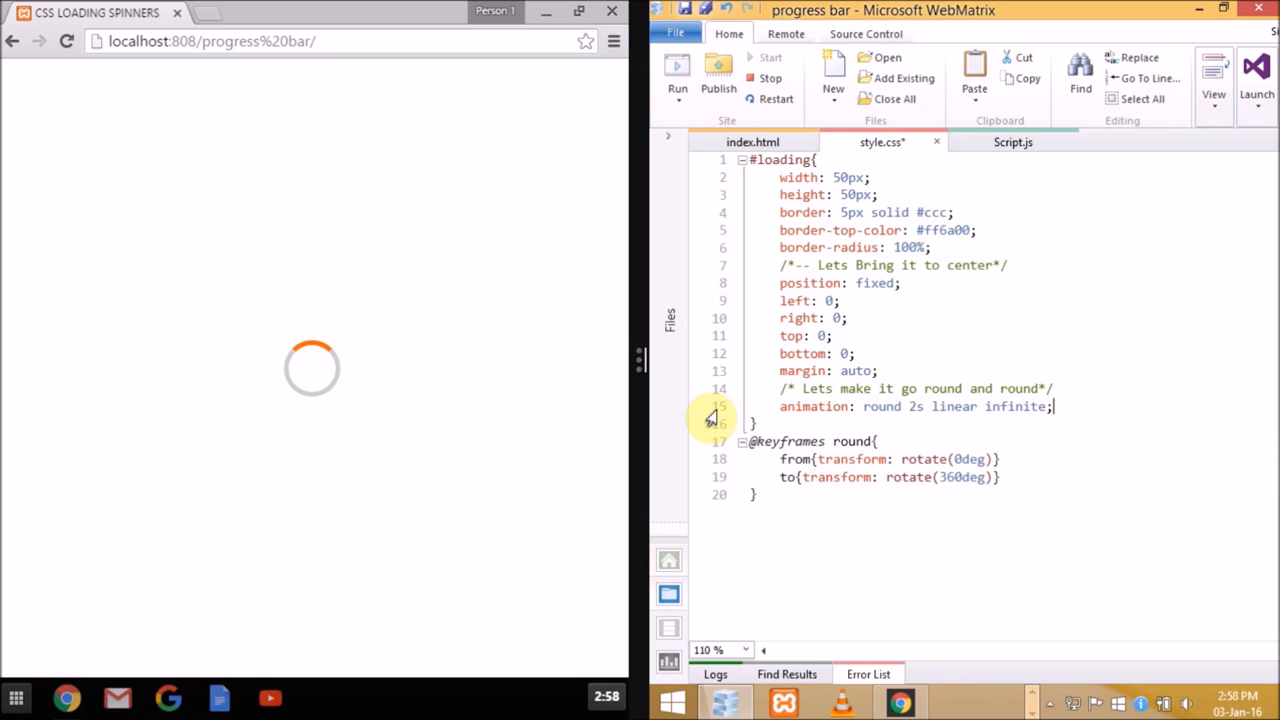
key(ctrl+s)
Reload the page twice to watch the spinner rotate, then return to the stylesheet
click(62, 38)
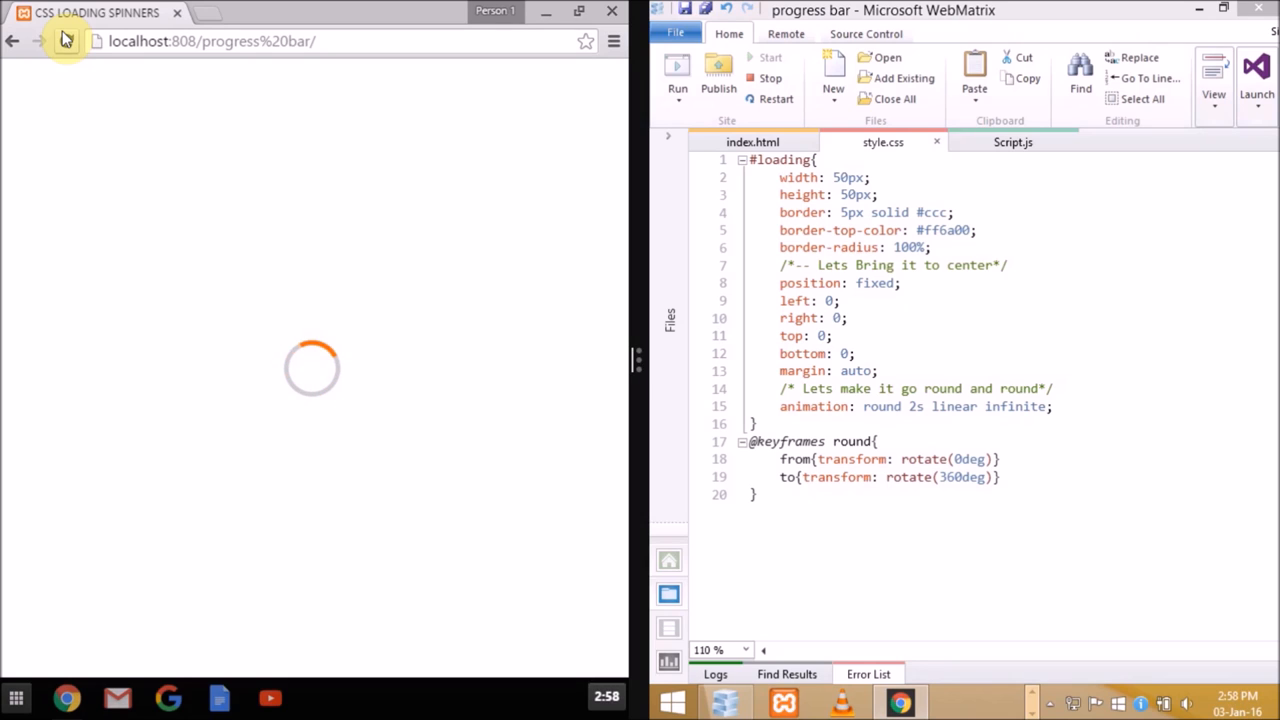
click(66, 40)
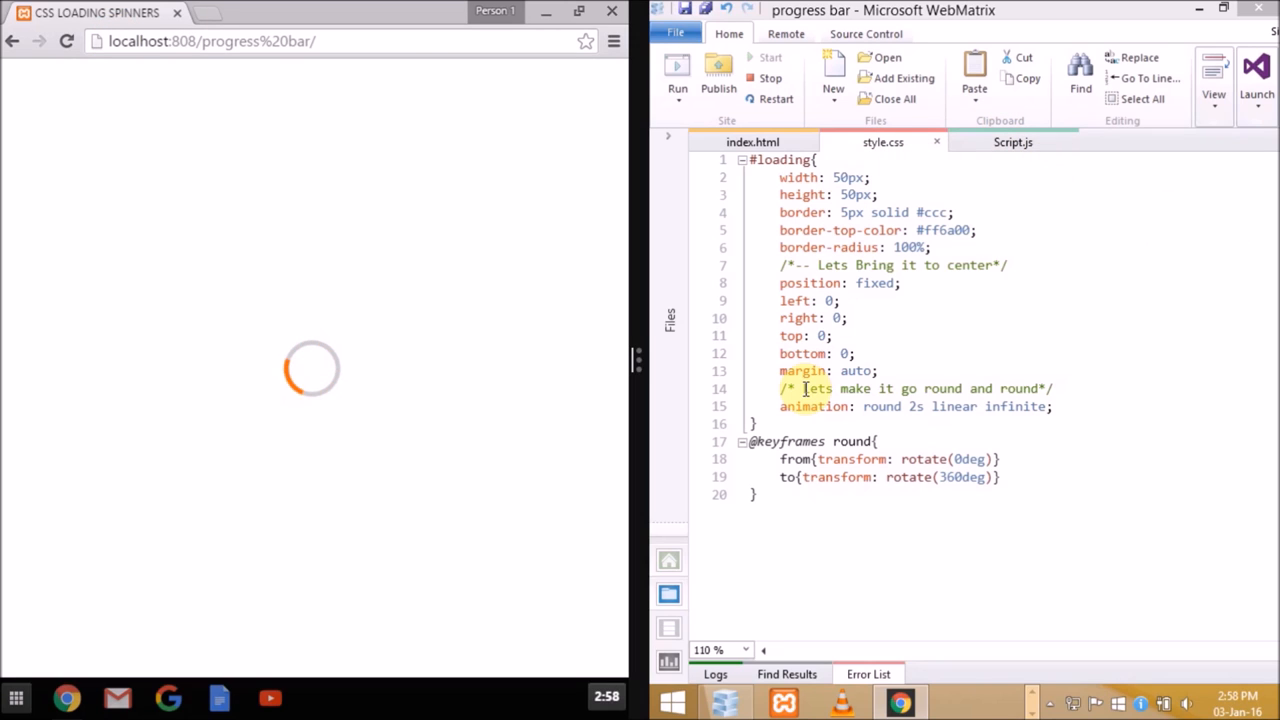
click(763, 495)
Add the comment /* Lets add some JavaScript to hide loader when page is completely loaded*/ and save style.css
key(Return)
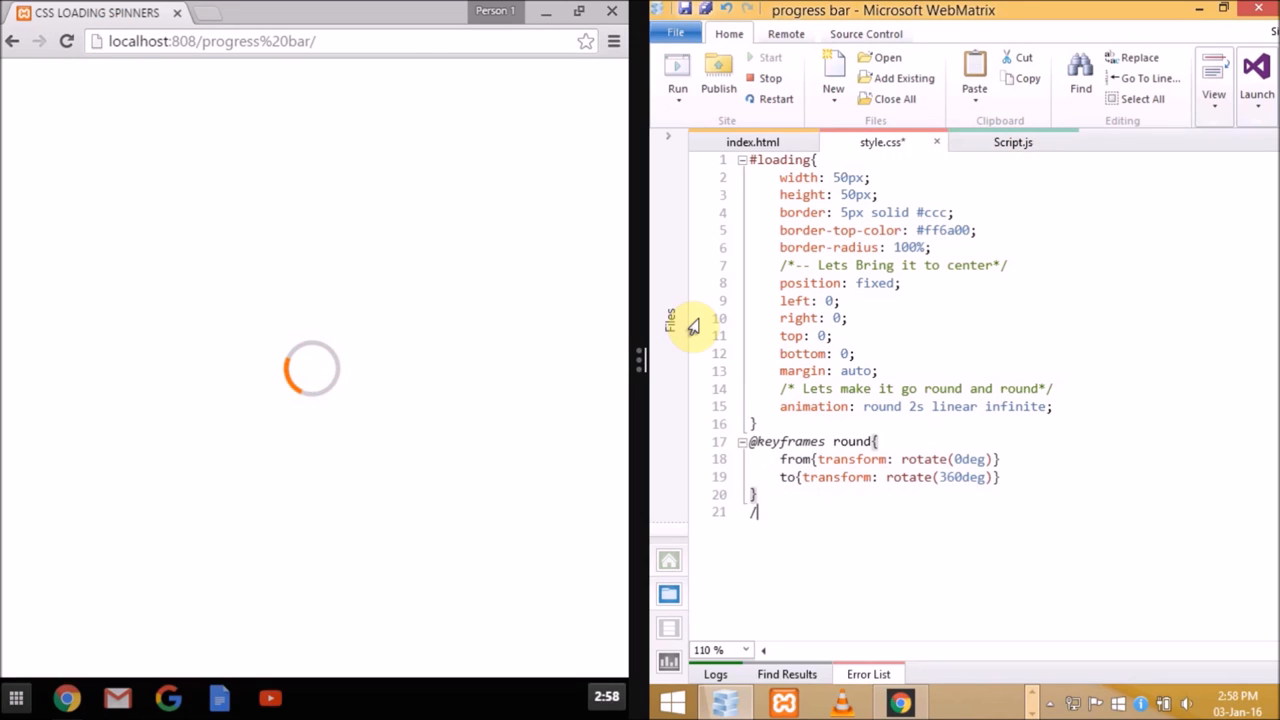
text(/let)
key(BackSpace)
key(BackSpace)
key(BackSpace)
text(**/)
text( Lets )
text(add )
text(some )
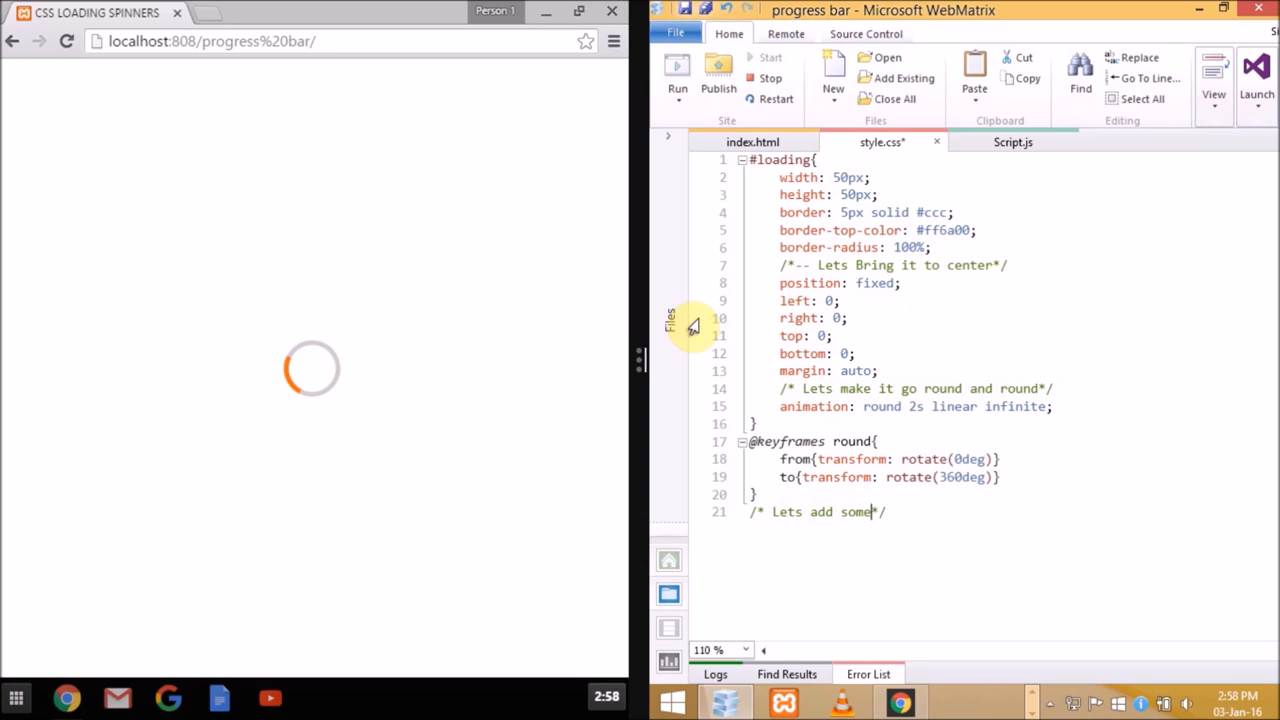
text(JA)
text(AV)
key(BackSpace)
key(BackSpace)
key(BackSpace)
text(ava)
text(Script )
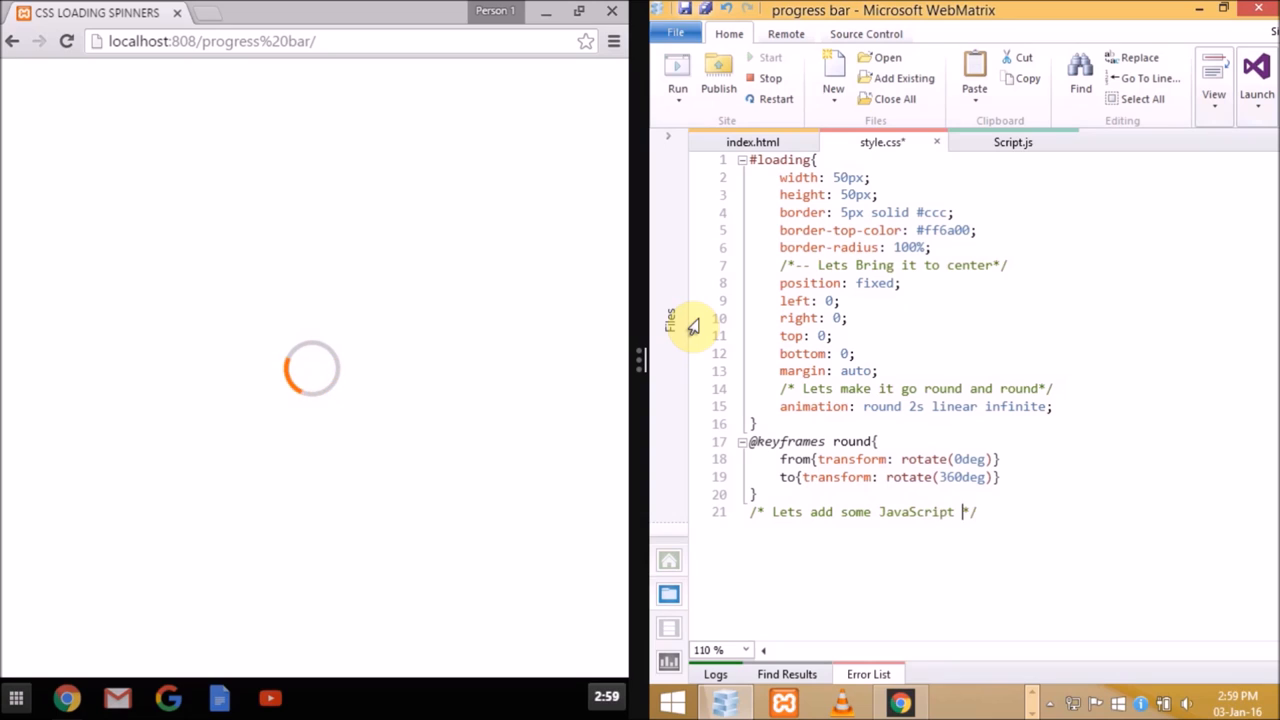
text(to hide l)
text(oader)
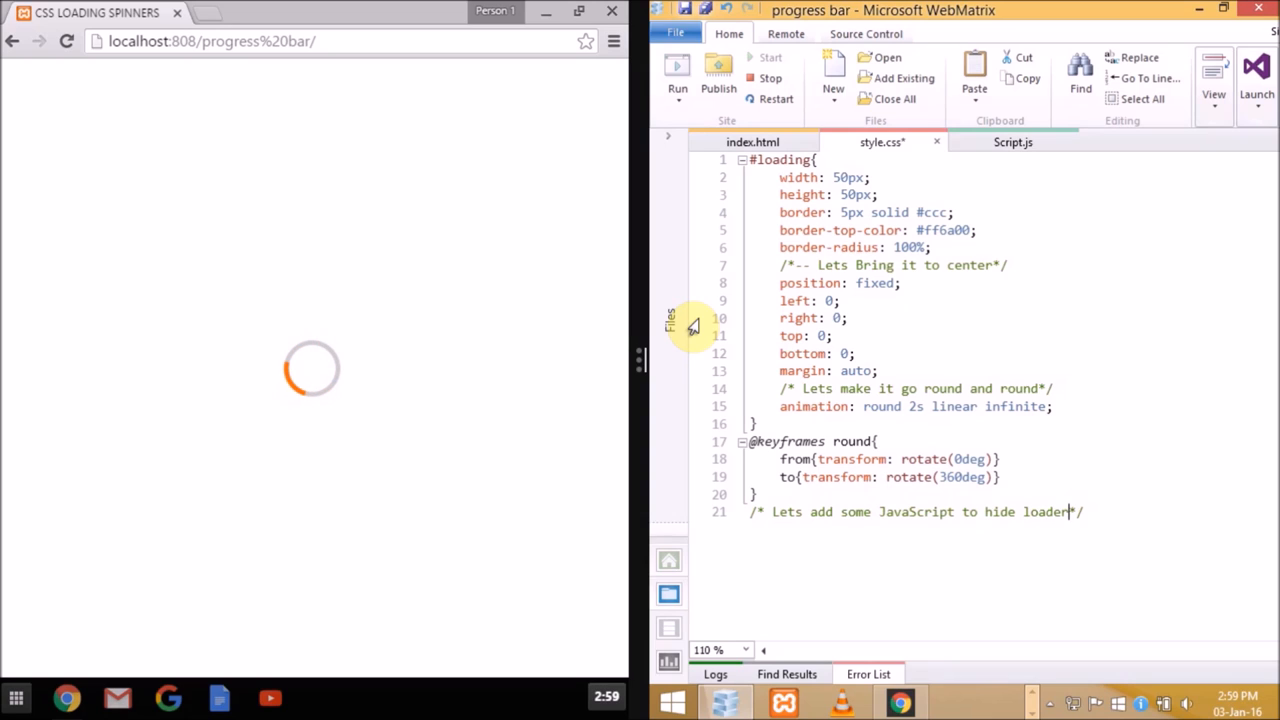
text( when p)
text(age is )
text(comp)
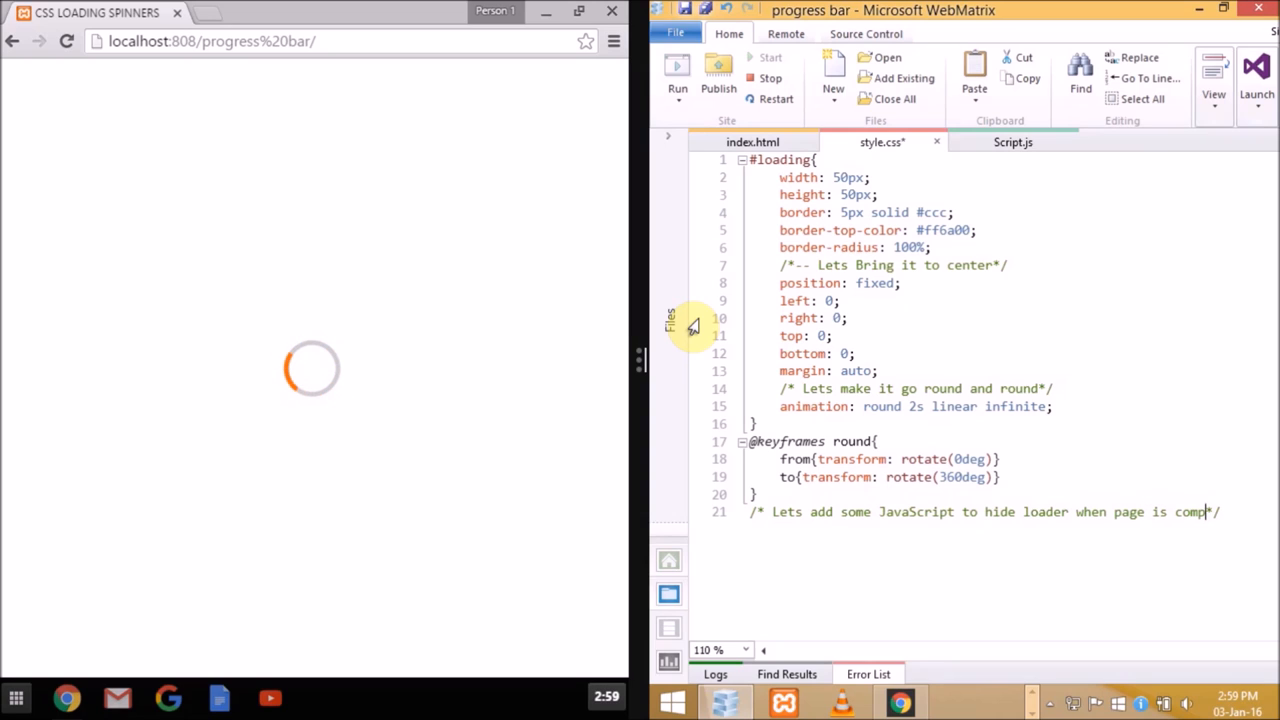
text(letely )
text(loa)
key(ctrl+s)
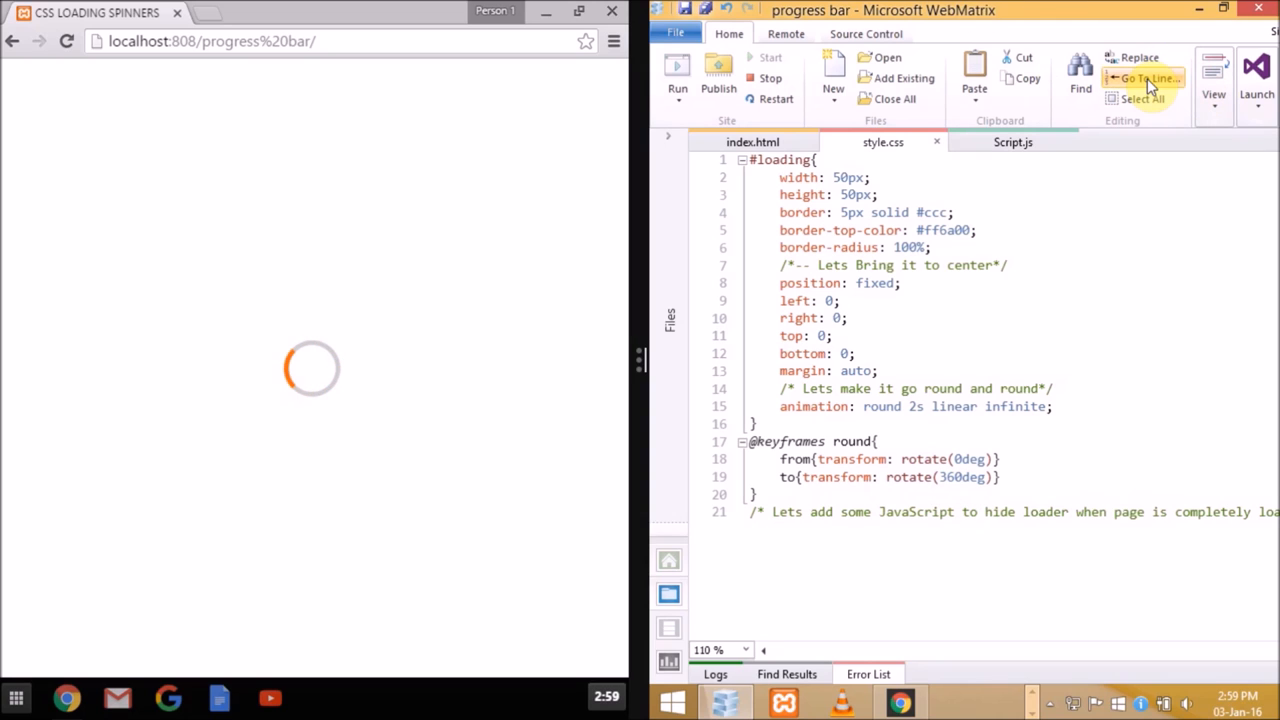
Wrap the long comment onto a second line before the word loaded
click(1213, 94)
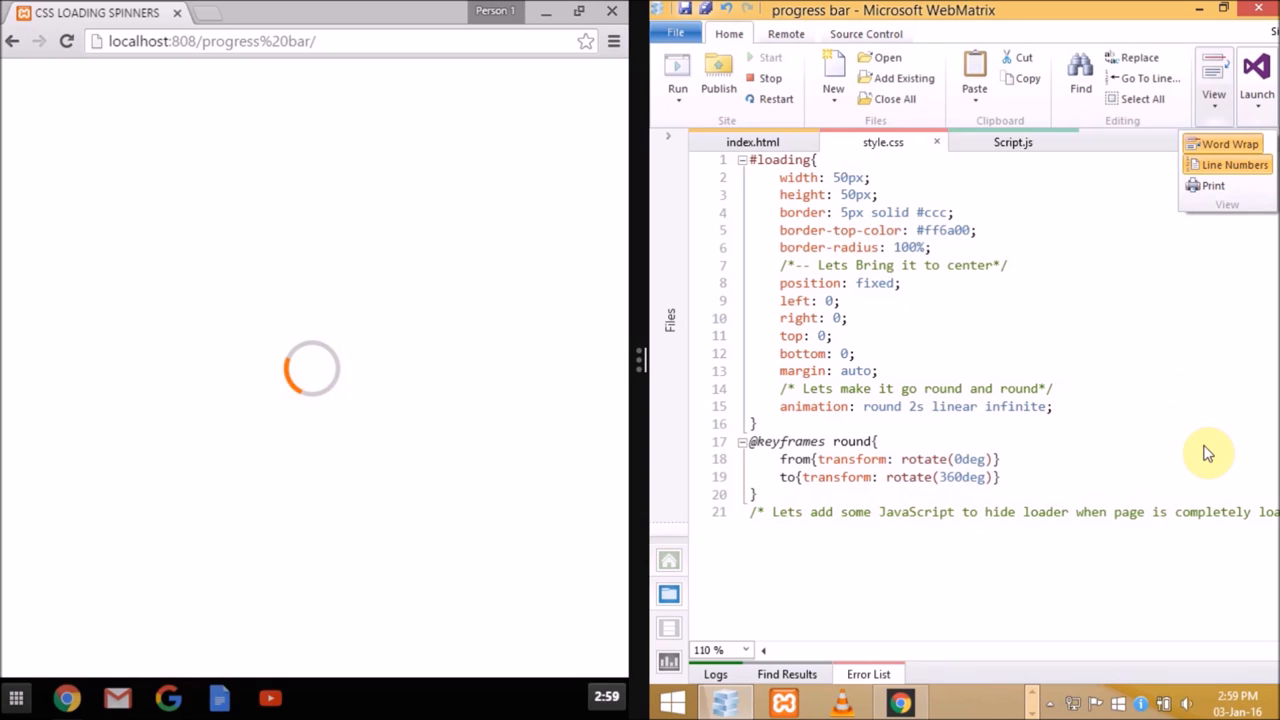
click(1250, 512)
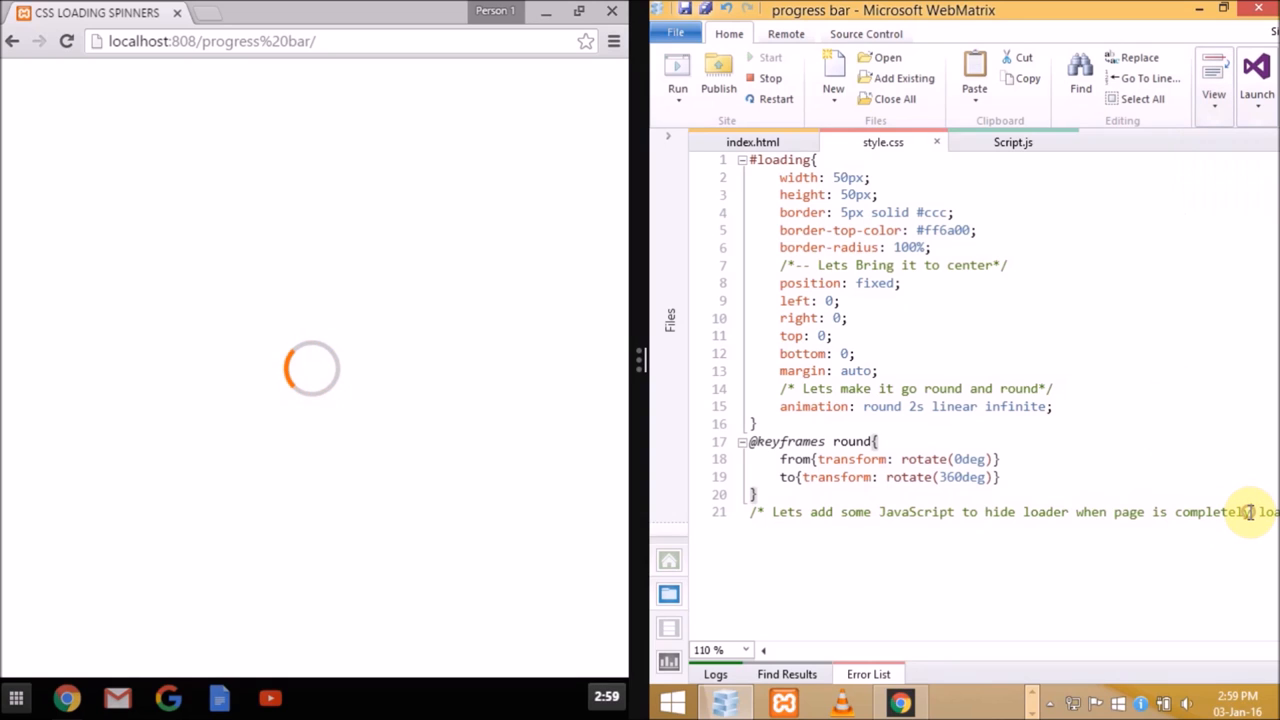
key(Return)
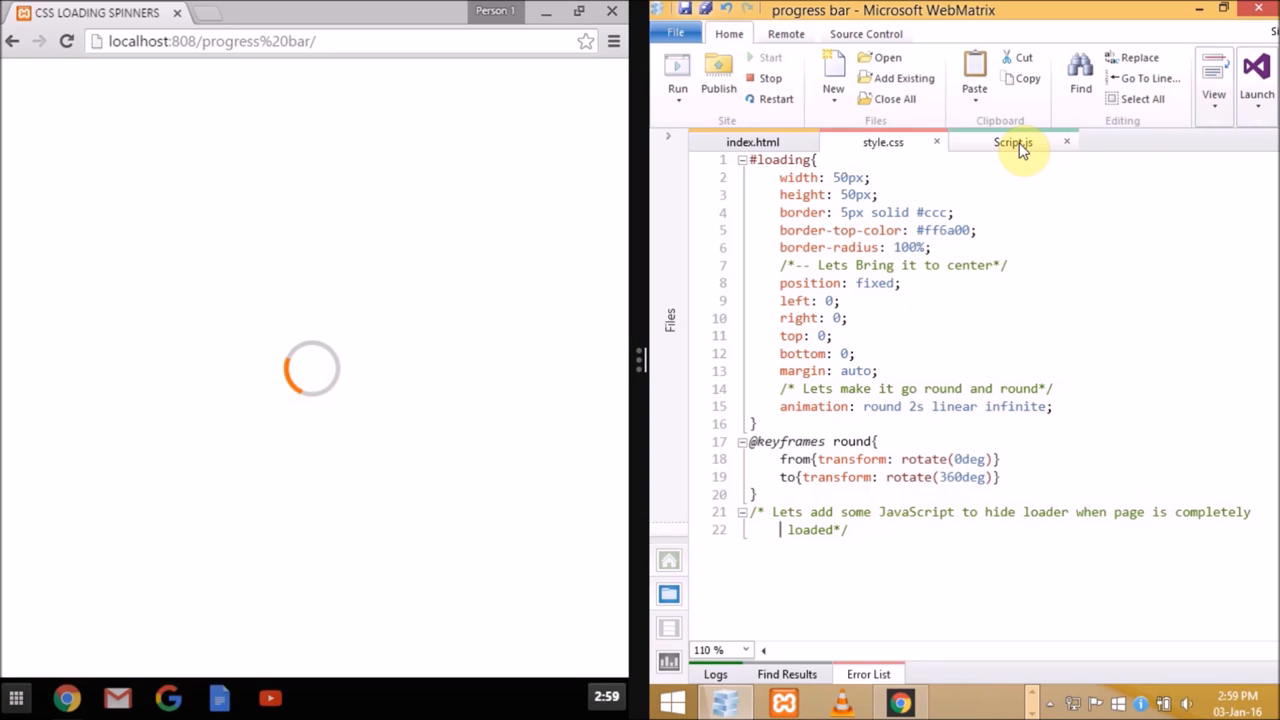
click(752, 142)
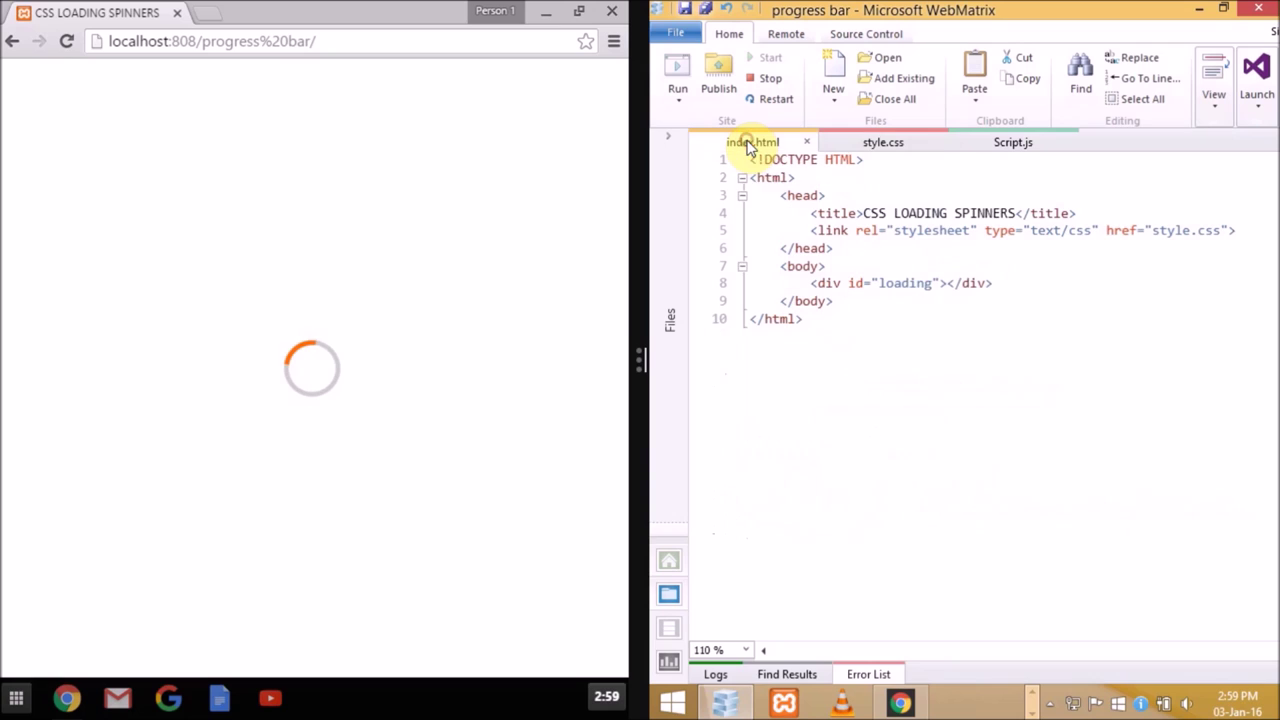
Add a script tag loading script.js above the closing head tag and save index.html
click(778, 247)
key(Return)
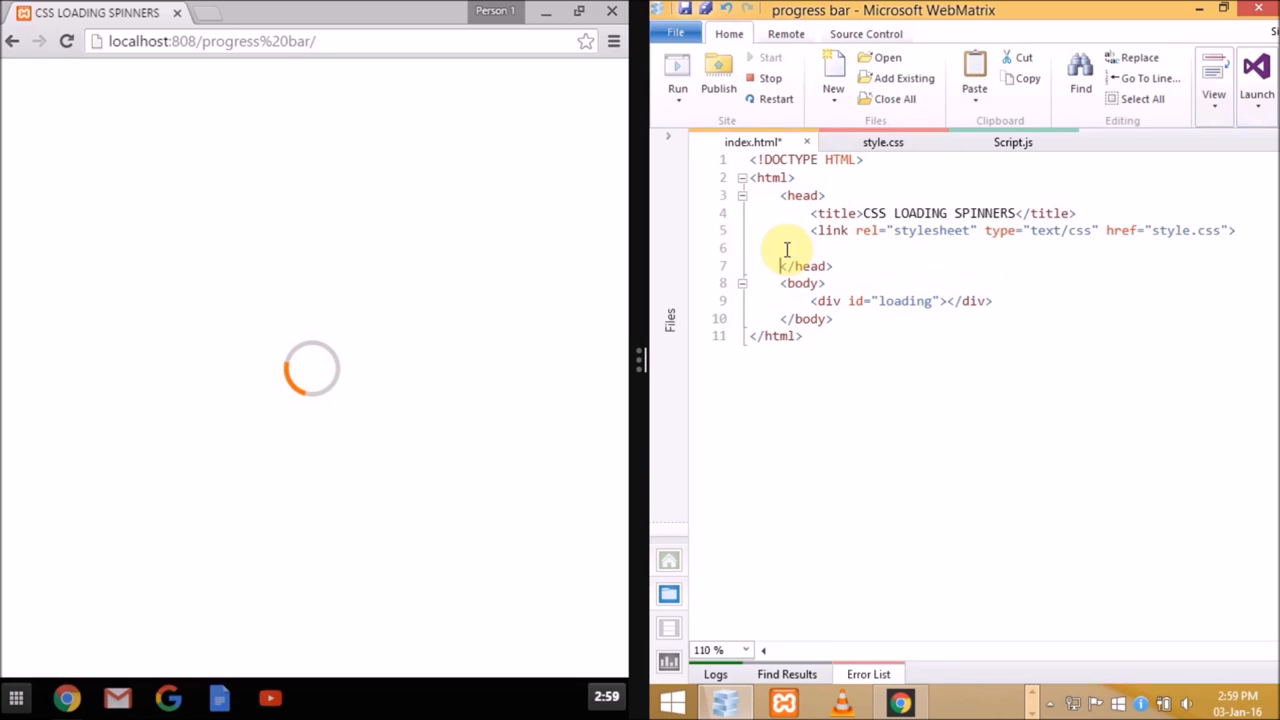
key(Up)
text(<)
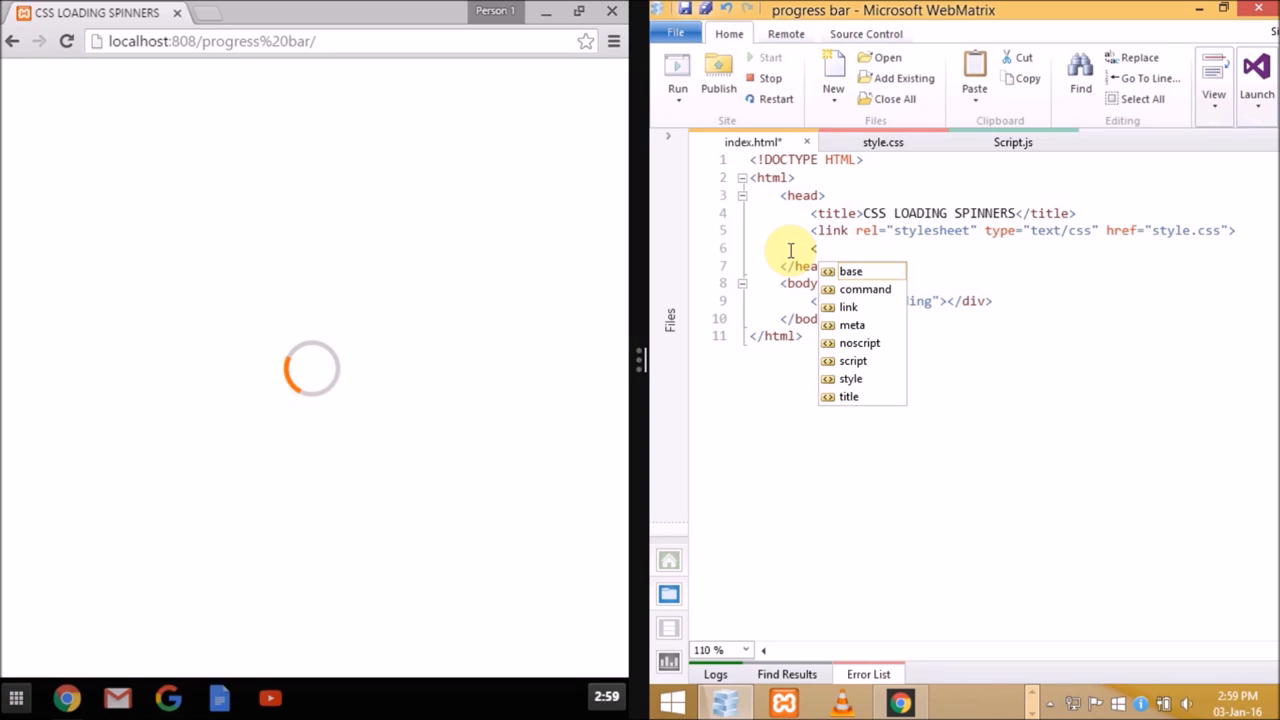
text(s)
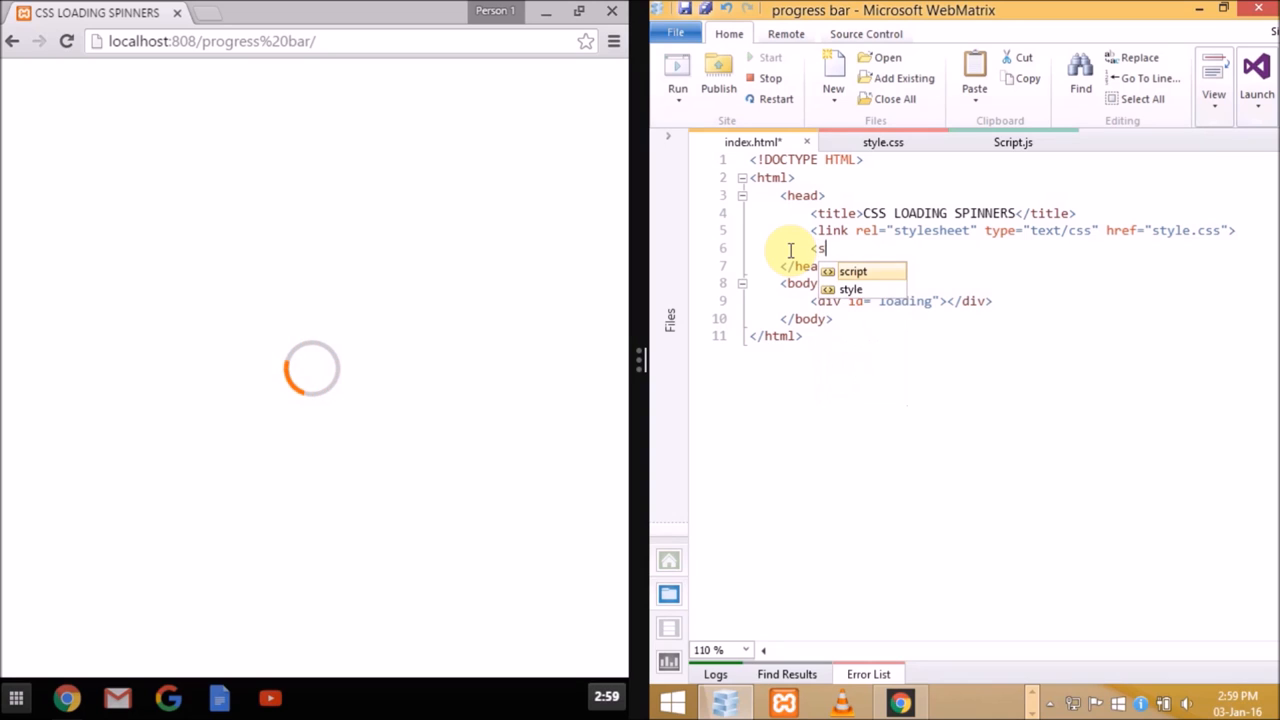
text(c)
key(Return)
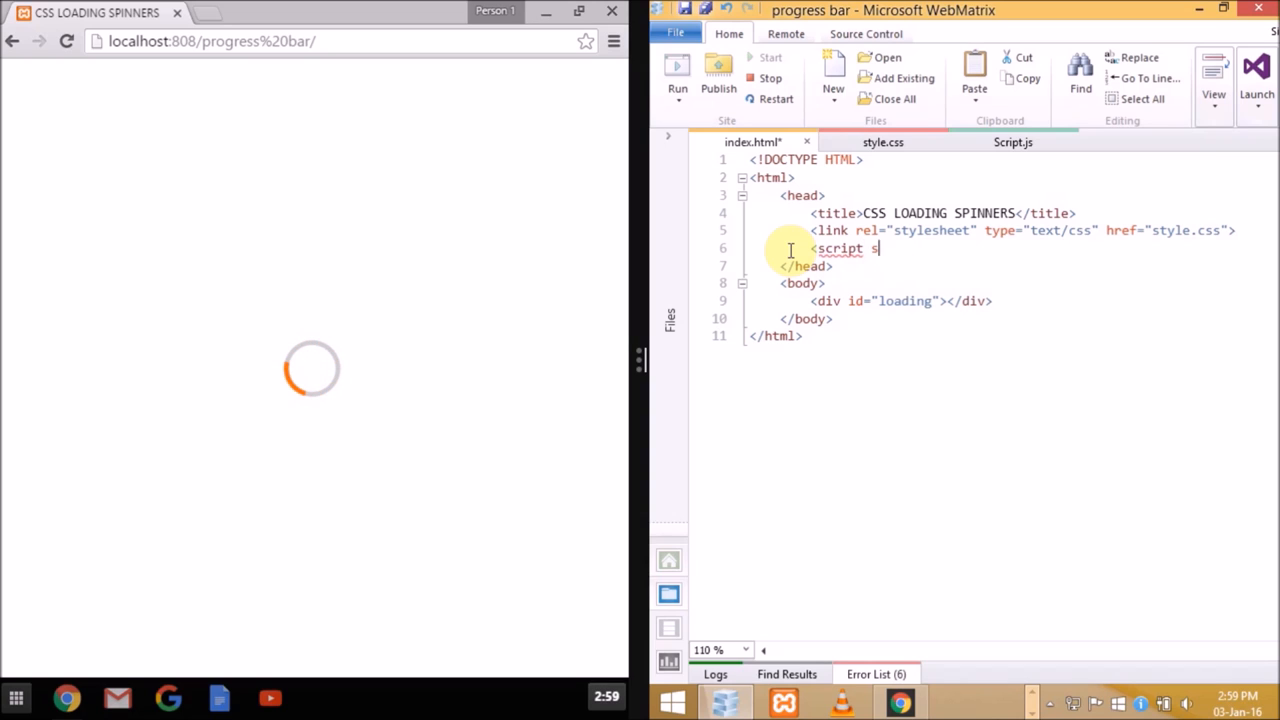
text(src=")
text(scri)
text(pt.)
text(js"></script>)
key(ctrl+s)
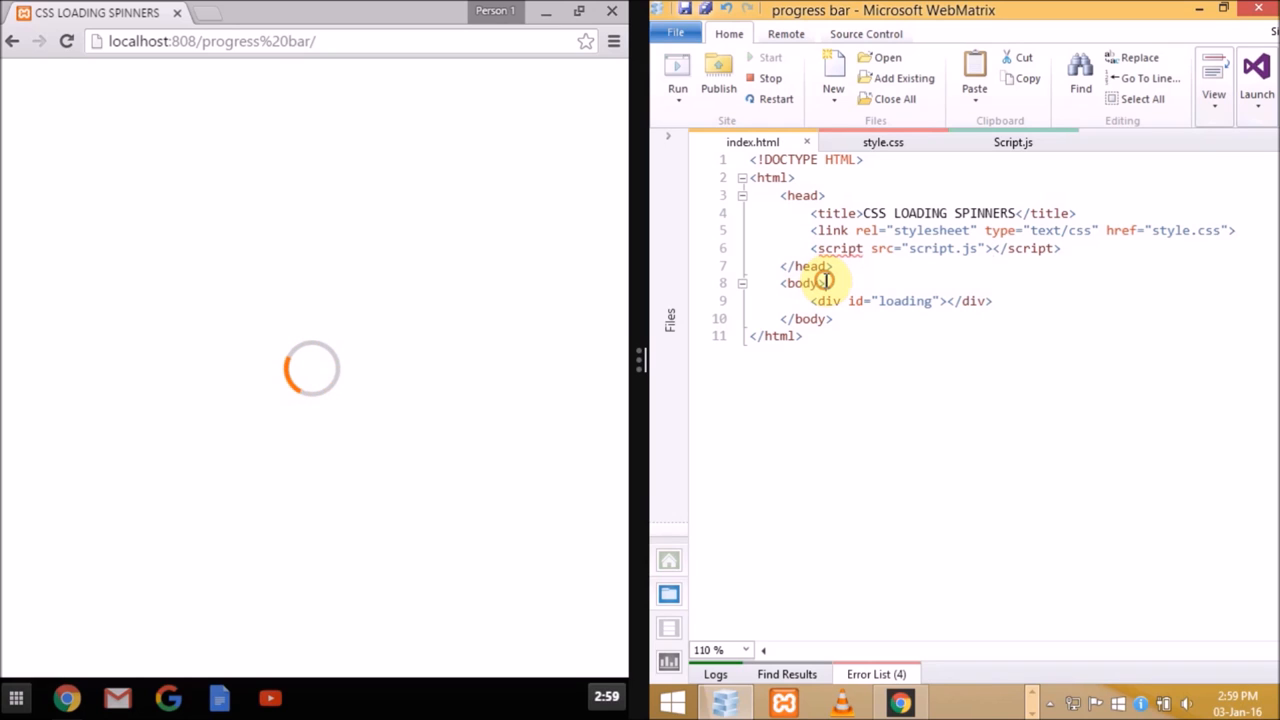
Add onload="hideloader()" to the body tag and save index.html
click(822, 283)
text(on)
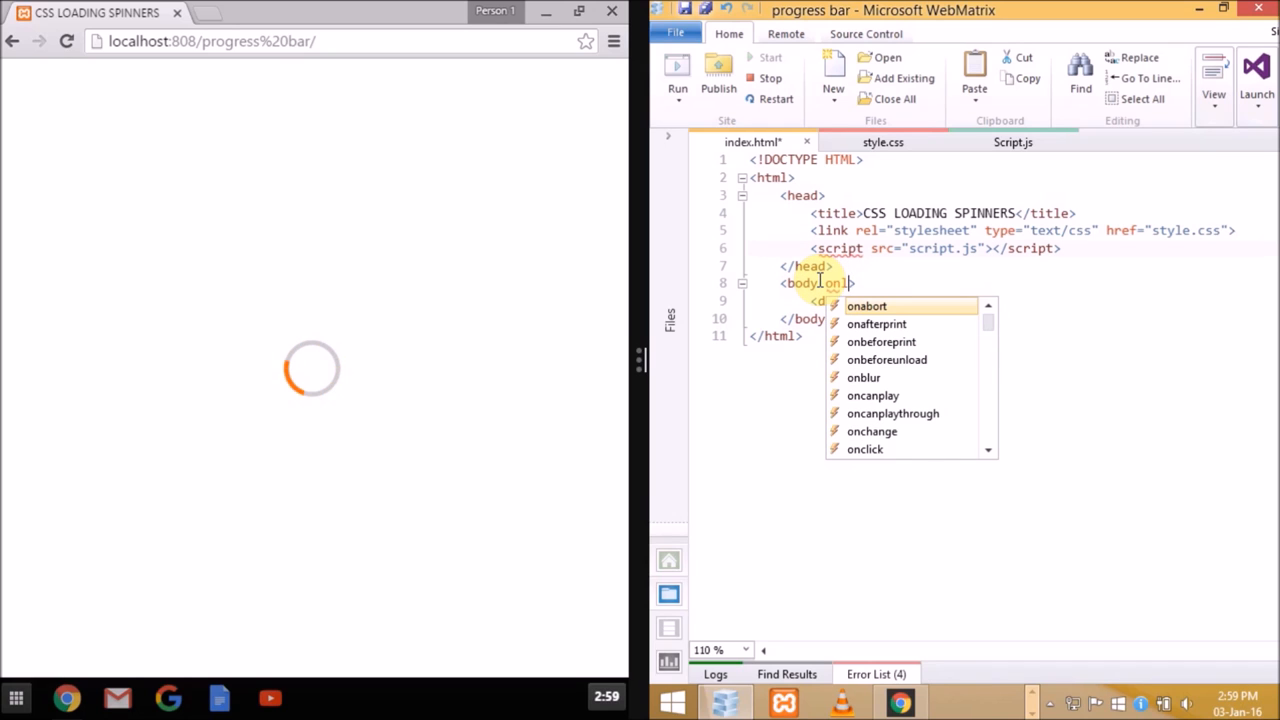
text(lo)
key(Tab)
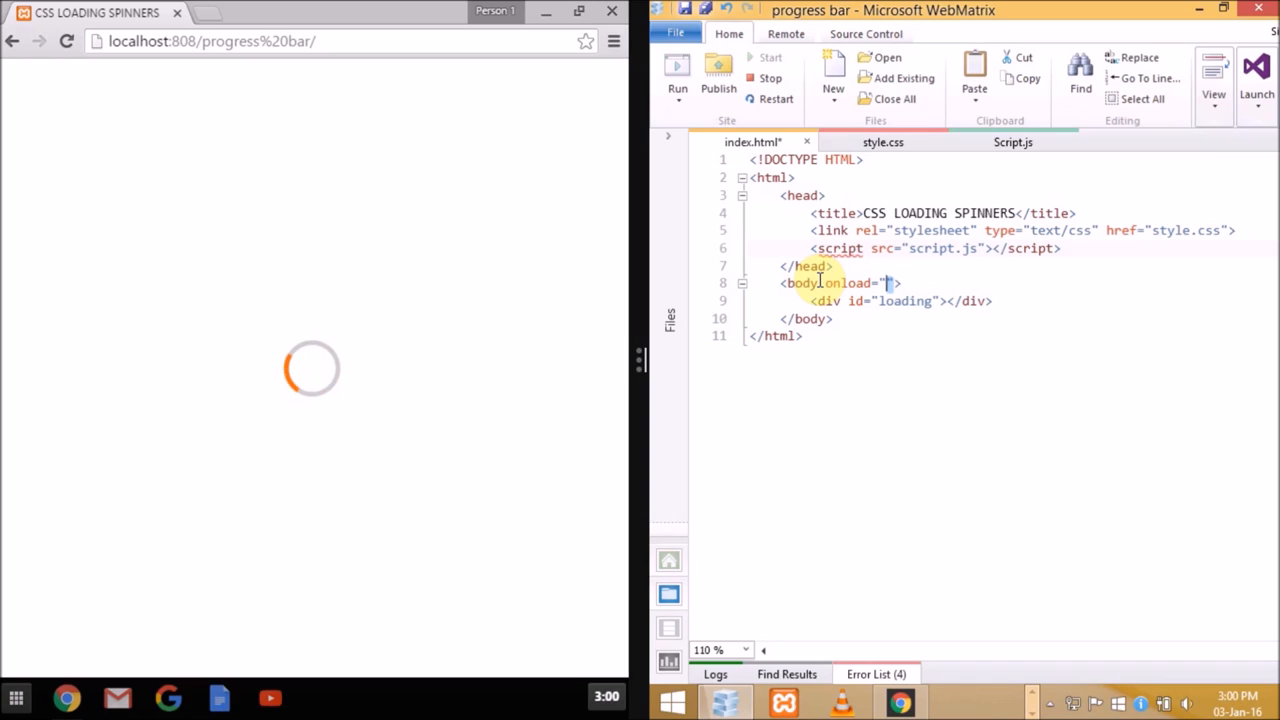
text(hideloader)
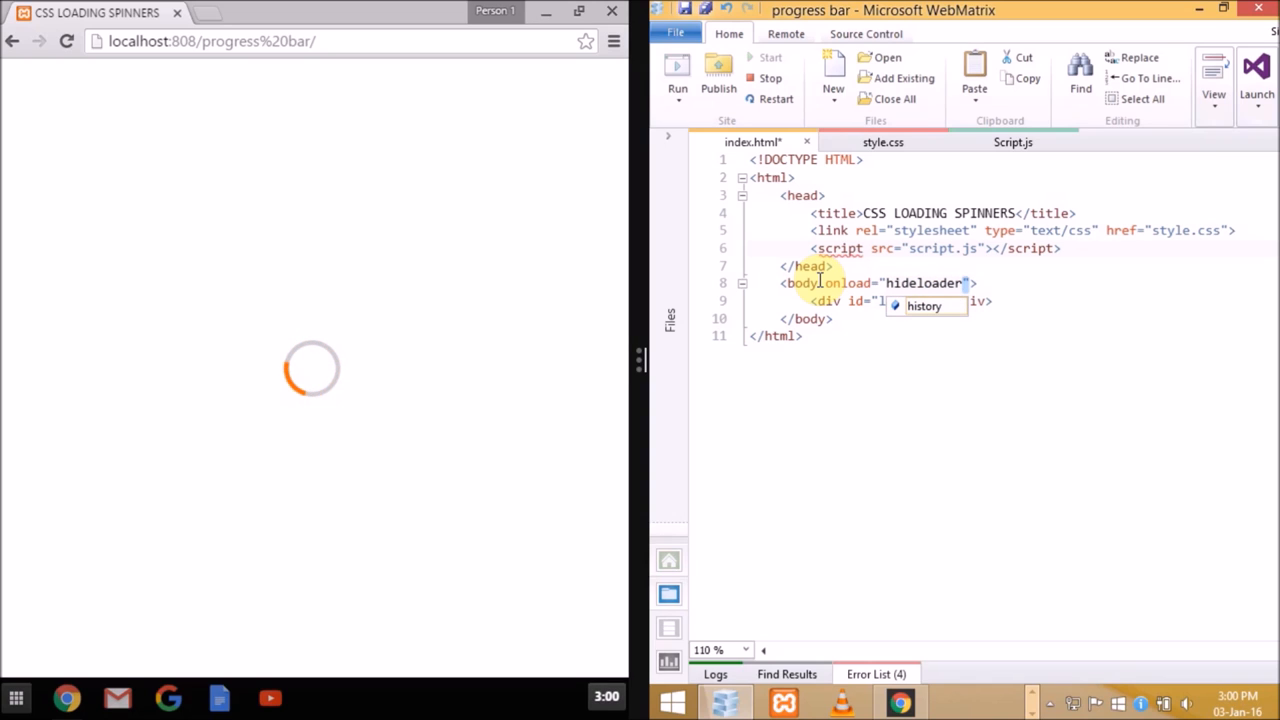
text(())
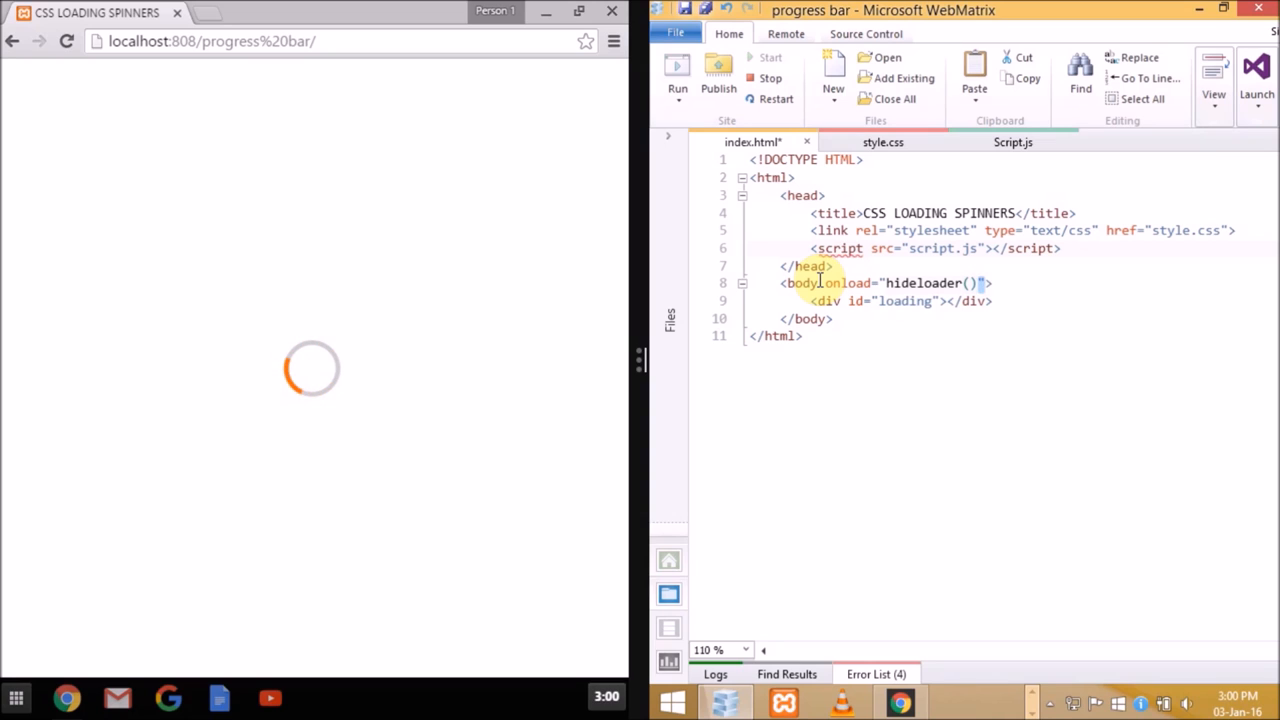
key(ctrl+s)
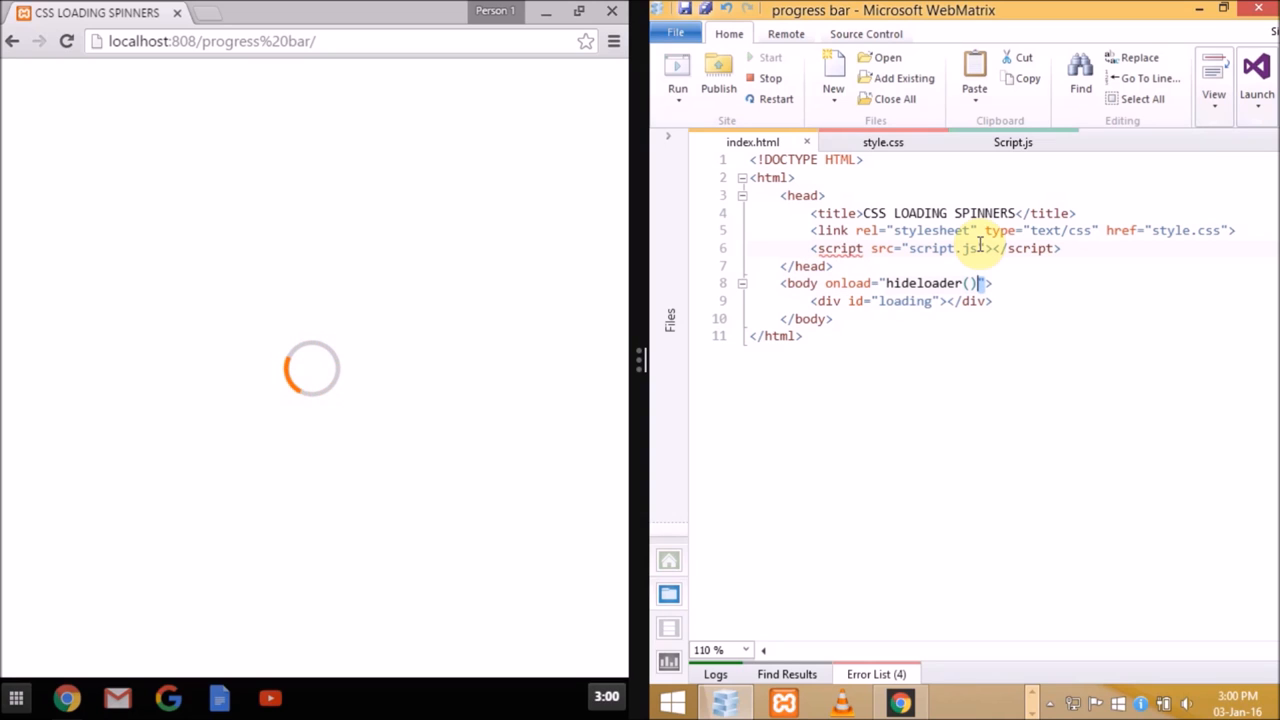
Start a function hideloader(){ } declaration in Script.js with its body on a new line
click(985, 145)
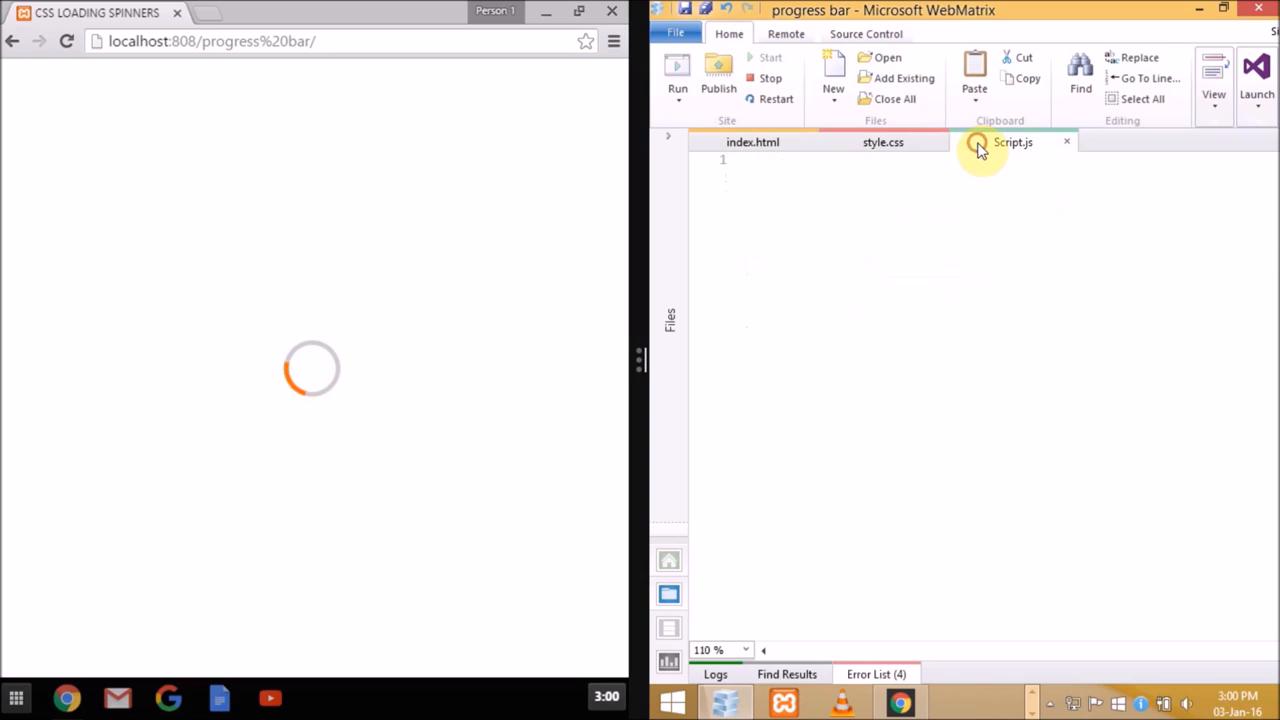
text(function)
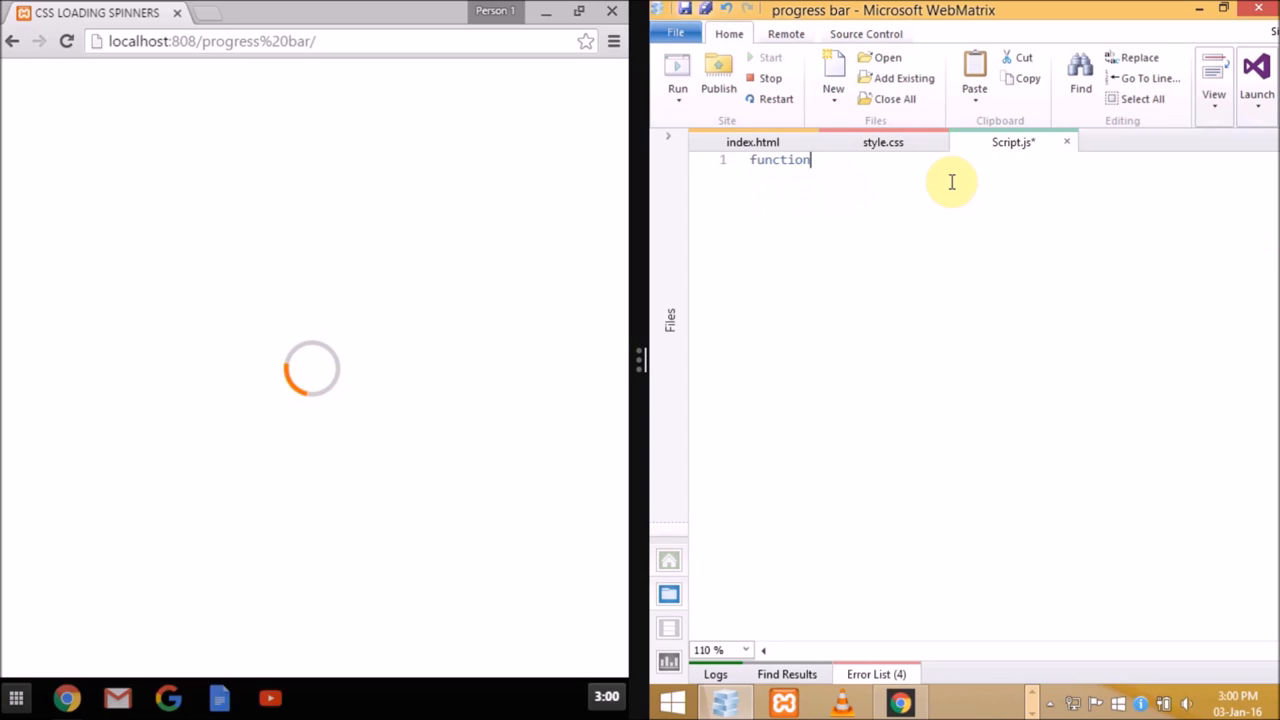
text({)
key(BackSpace)
text({)
key(Left)
text(hide)
text(load)
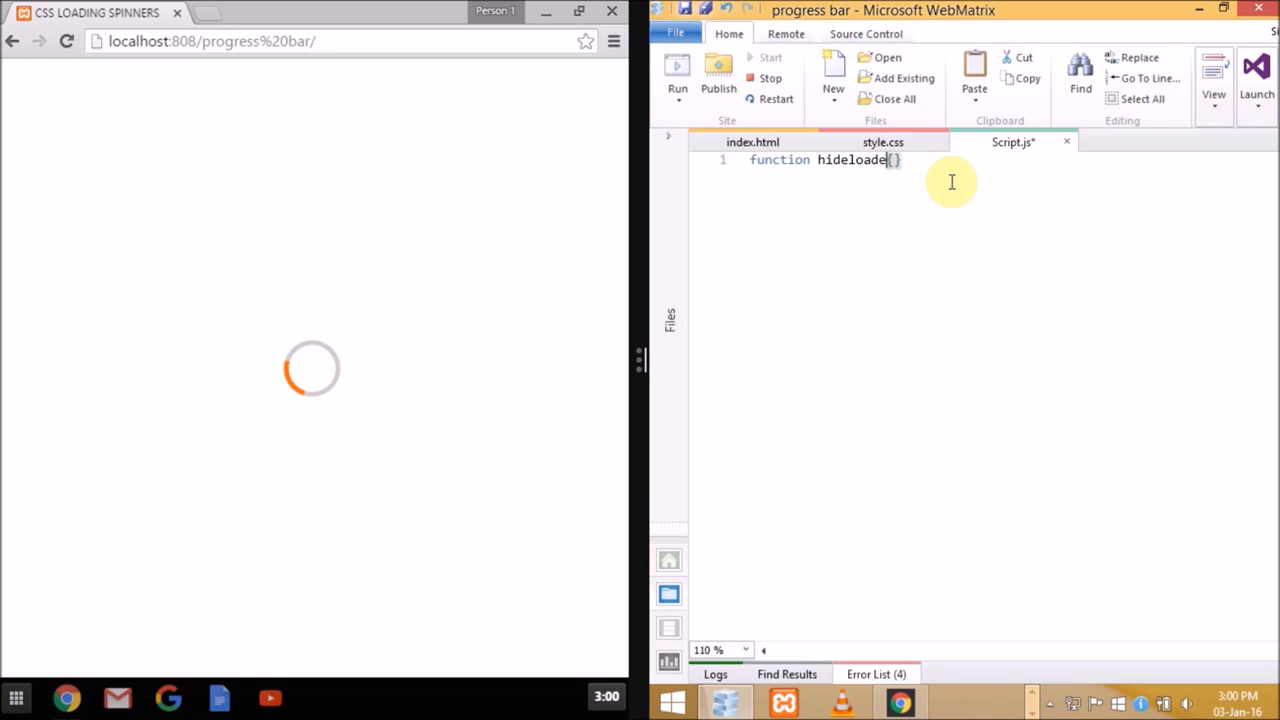
text(er())
key(Right)
key(Return)
text(d)
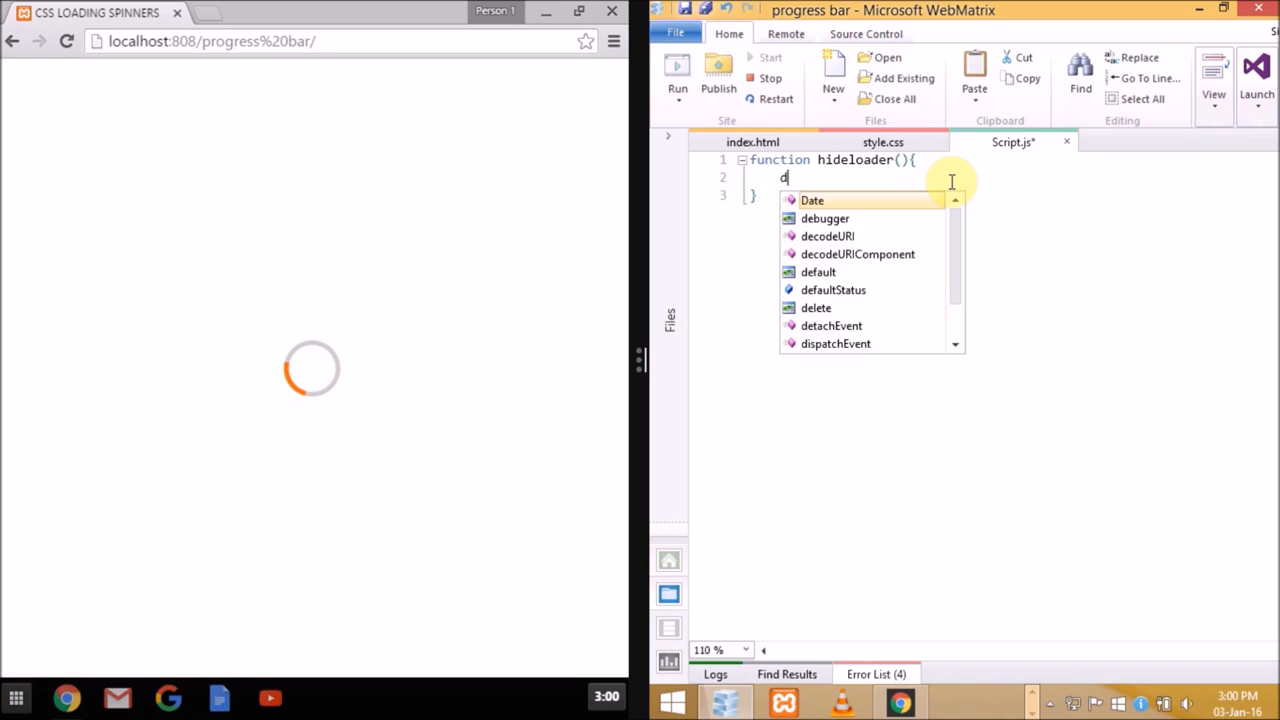
text(o)
Set document.getElementById("loading").style.display = "none" in the function, save, and reload the page
key(Down)
key(Tab)
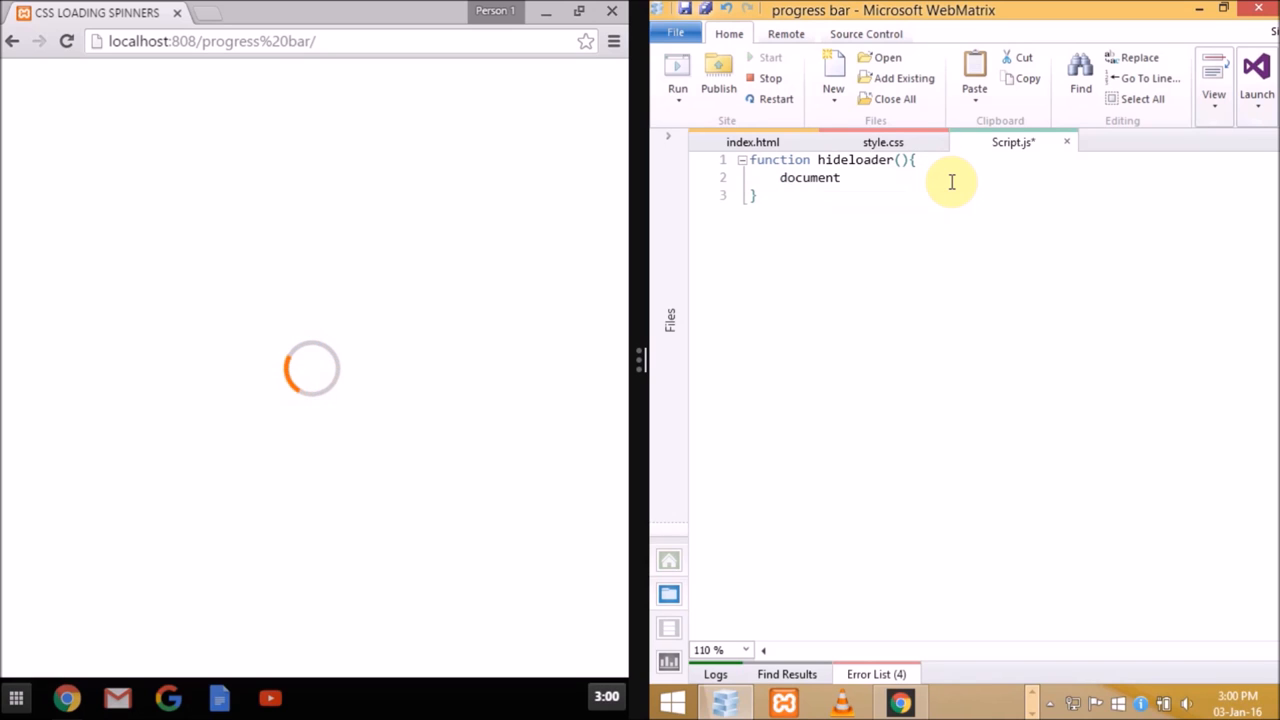
text(.ge)
key(Tab)
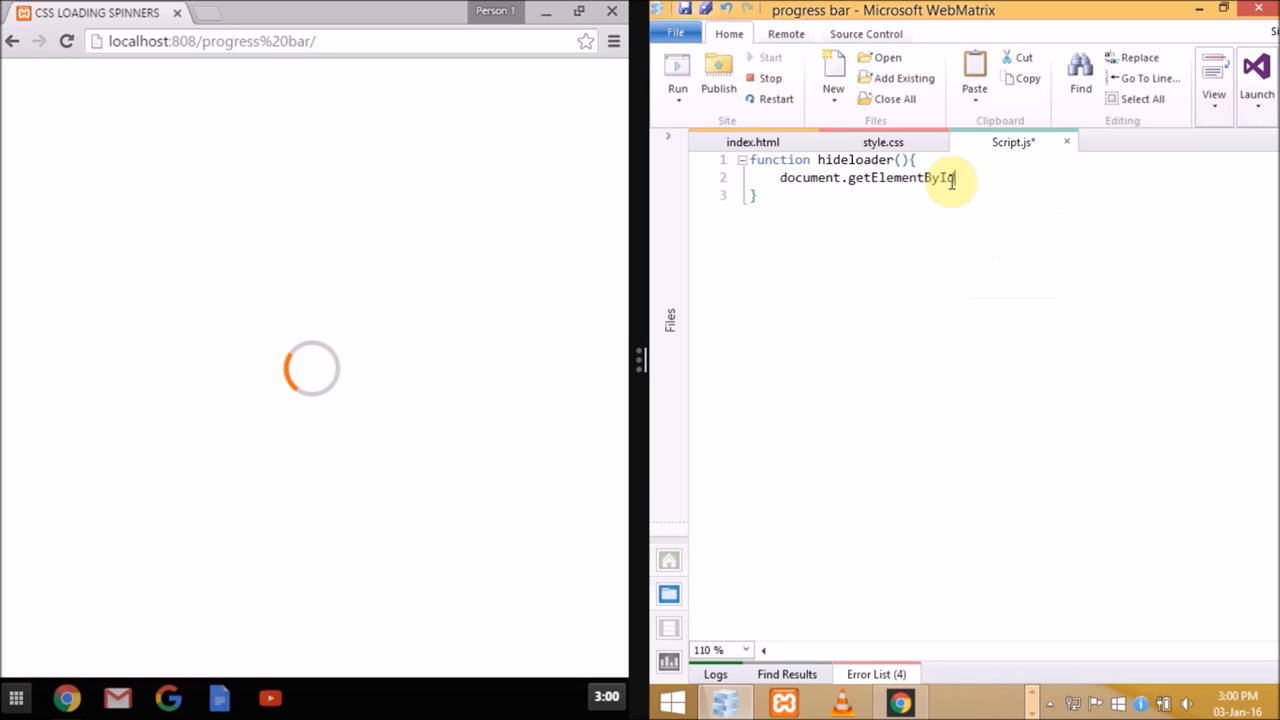
text((")
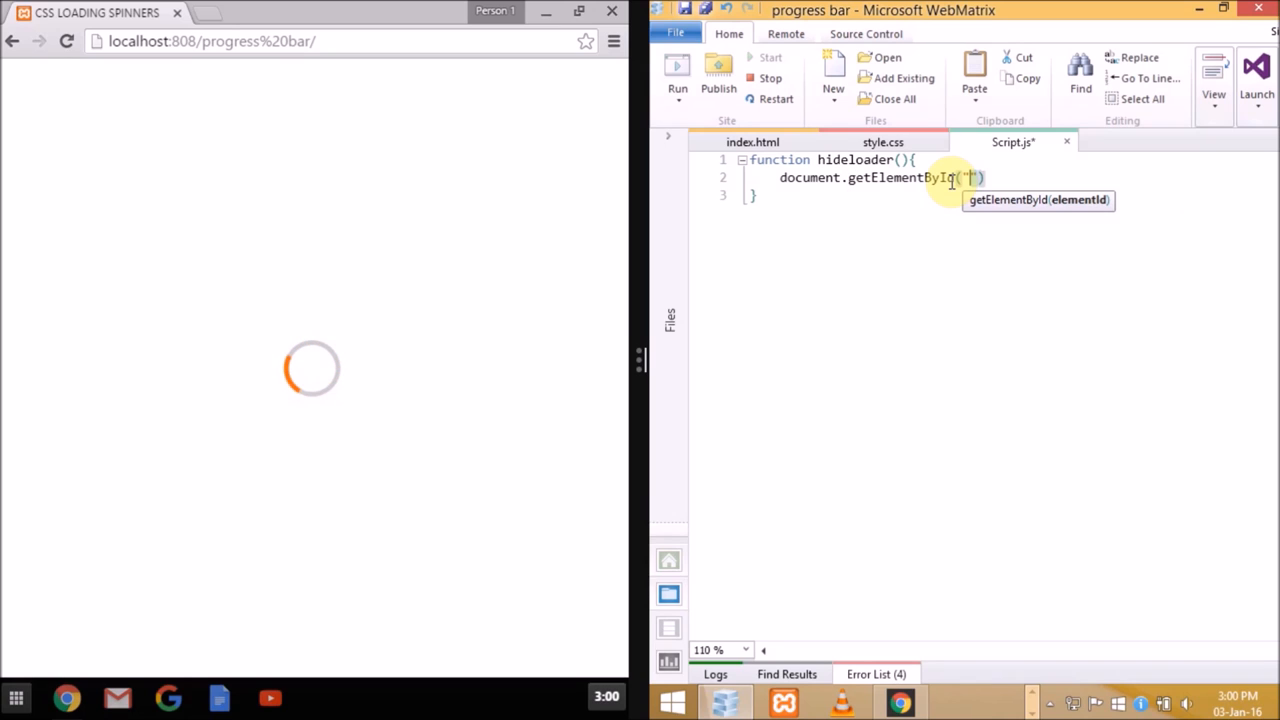
text(loadi)
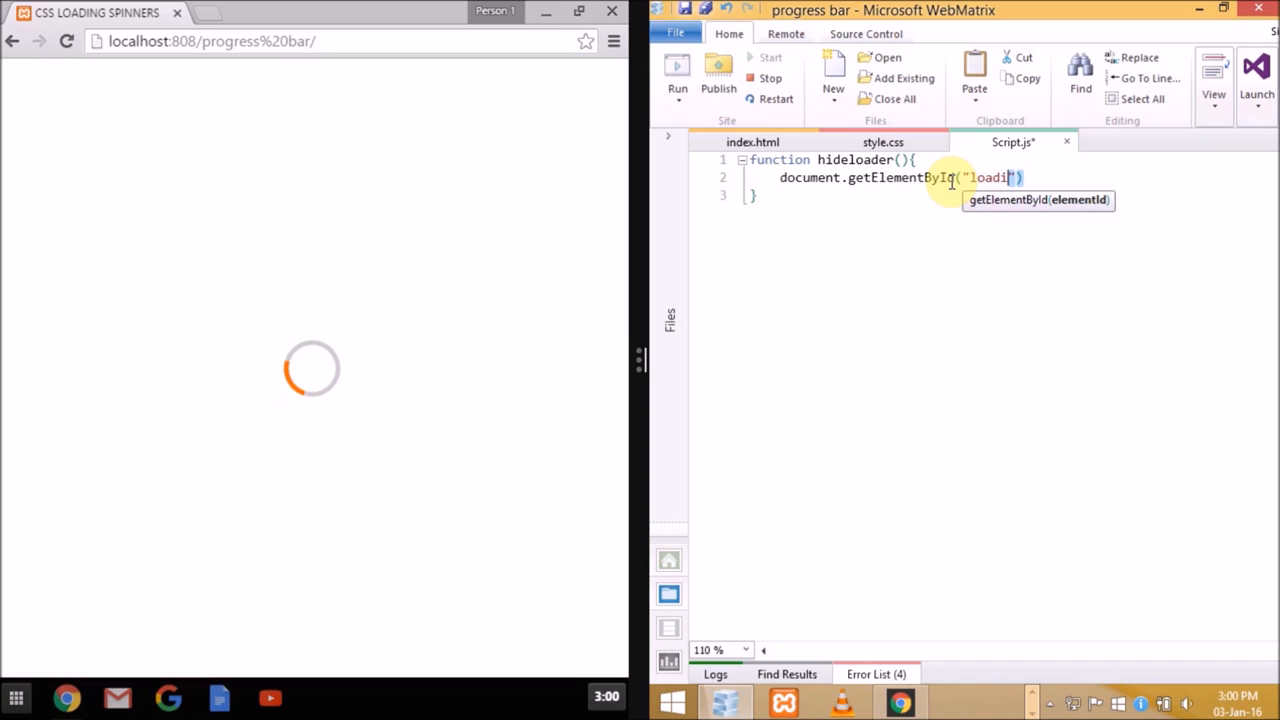
text(ng"))
text(.s)
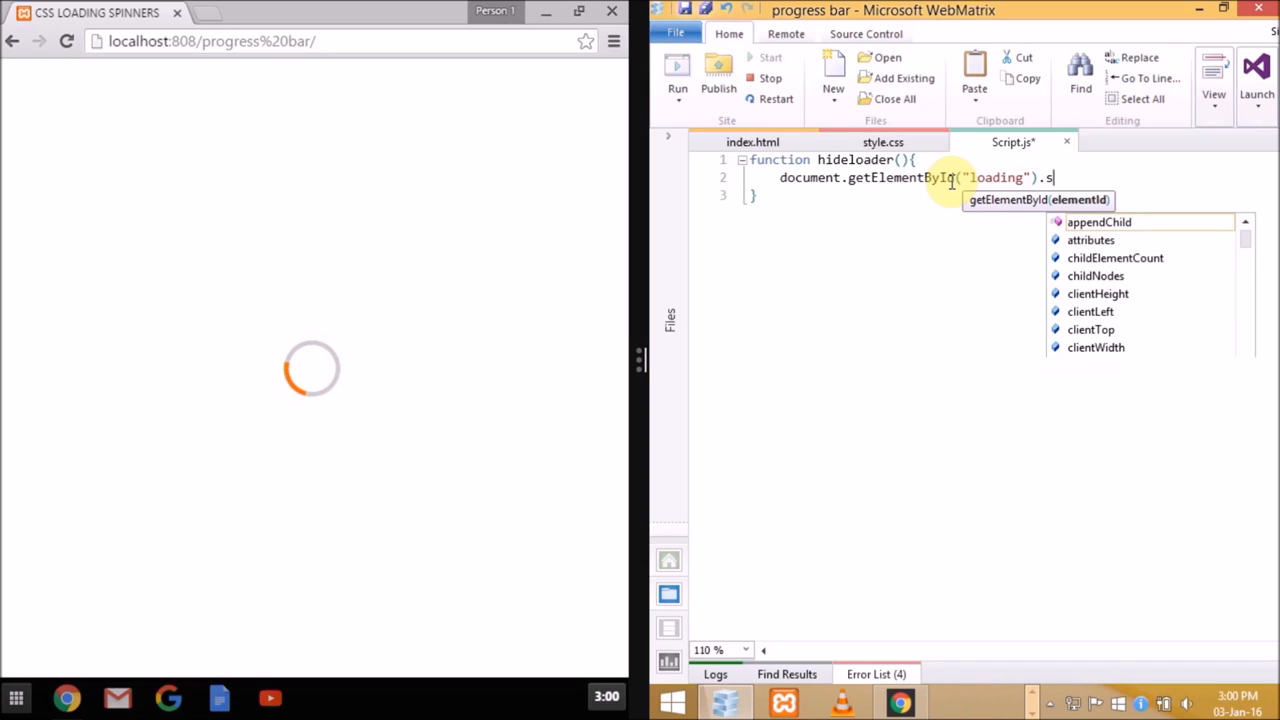
text(tyle.display)
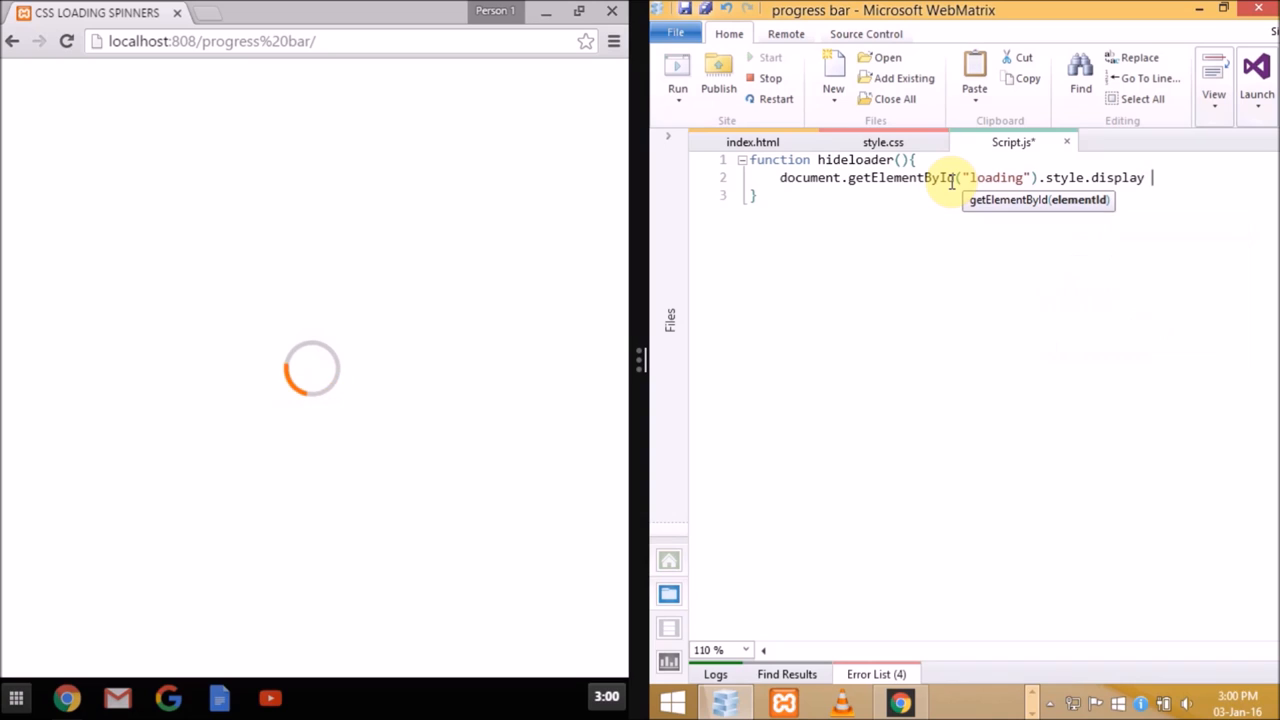
text( = "no)
text(ne")
text(;)
key(ctrl+s)
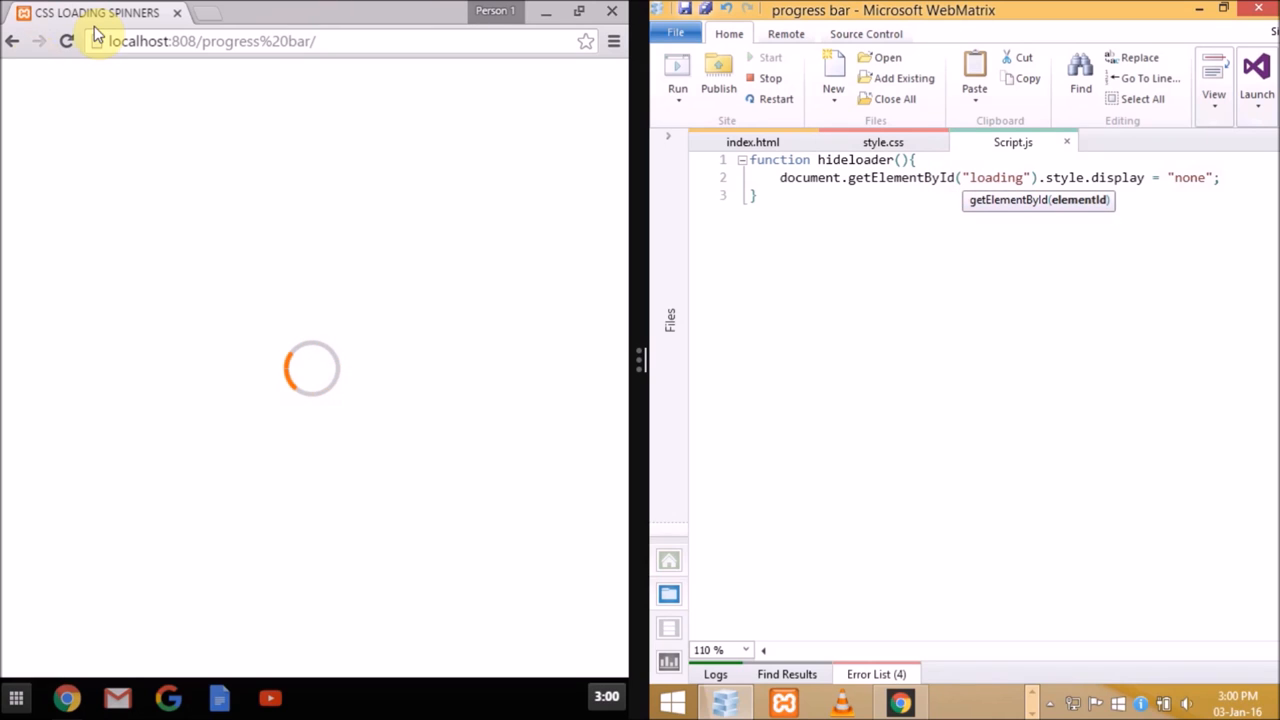
click(66, 41)
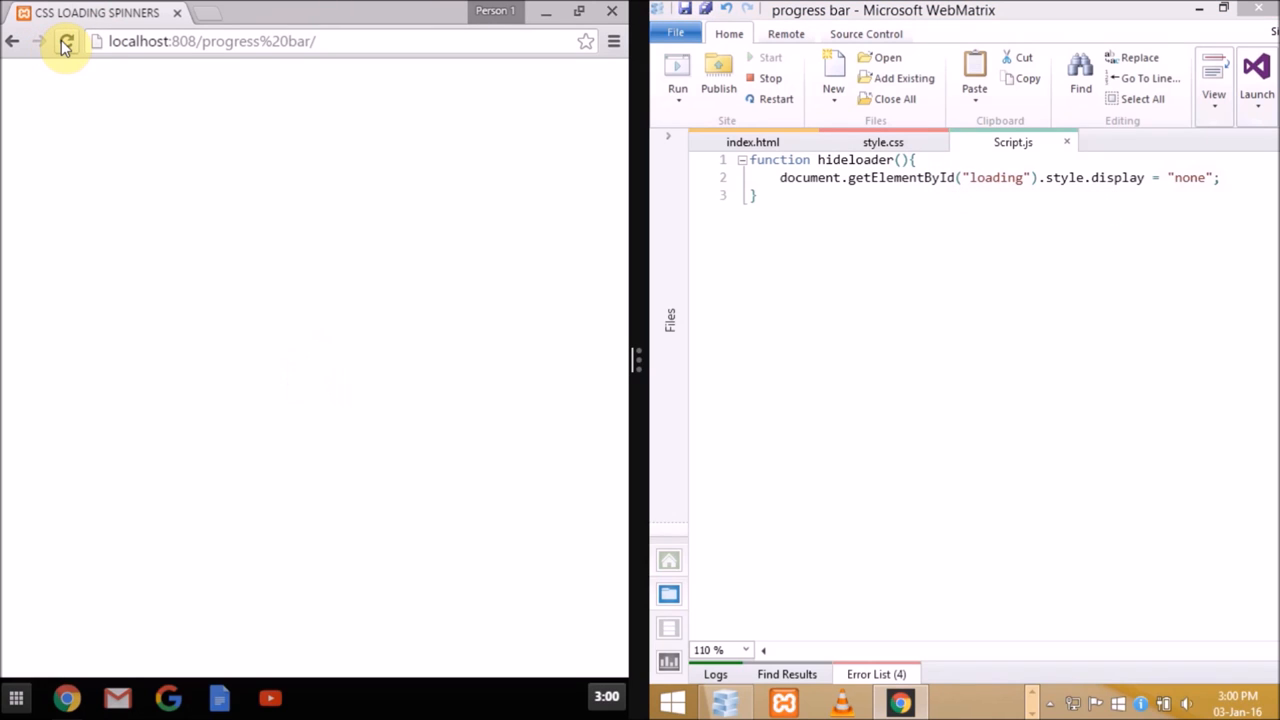
Below the loading div write the HTML comment "let us add some images to check loading"
click(752, 142)
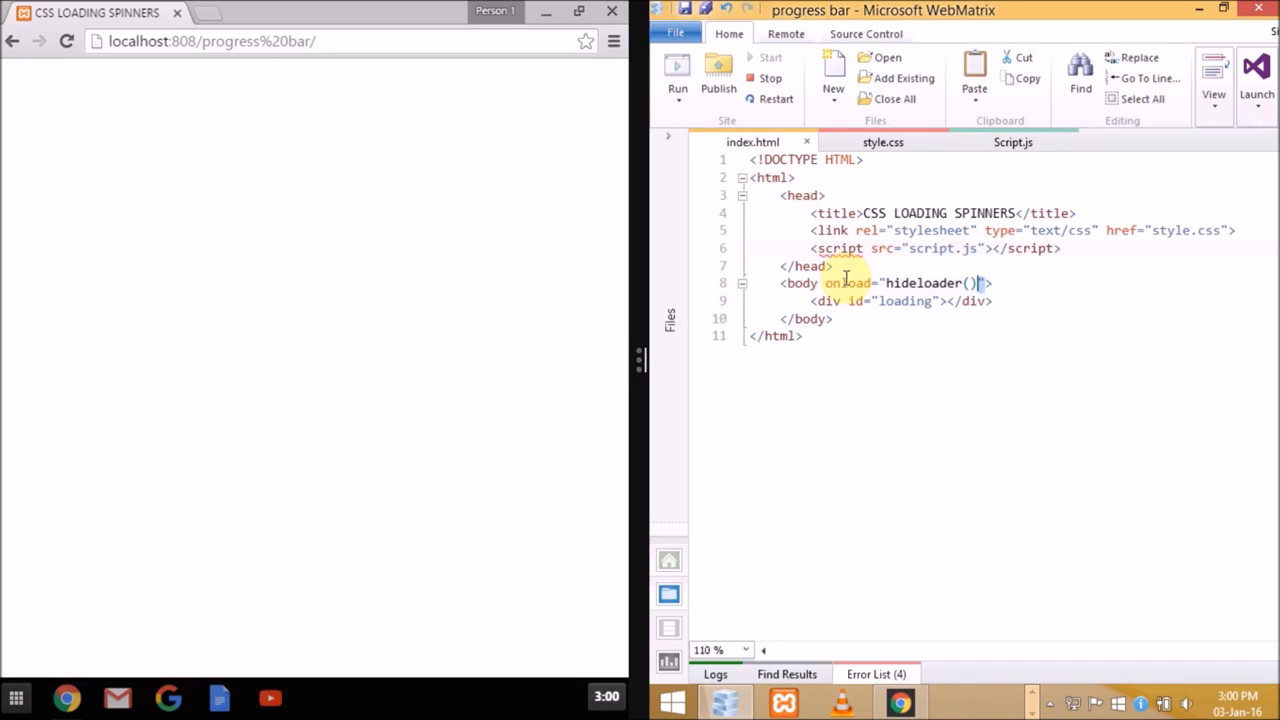
click(995, 301)
key(Return)
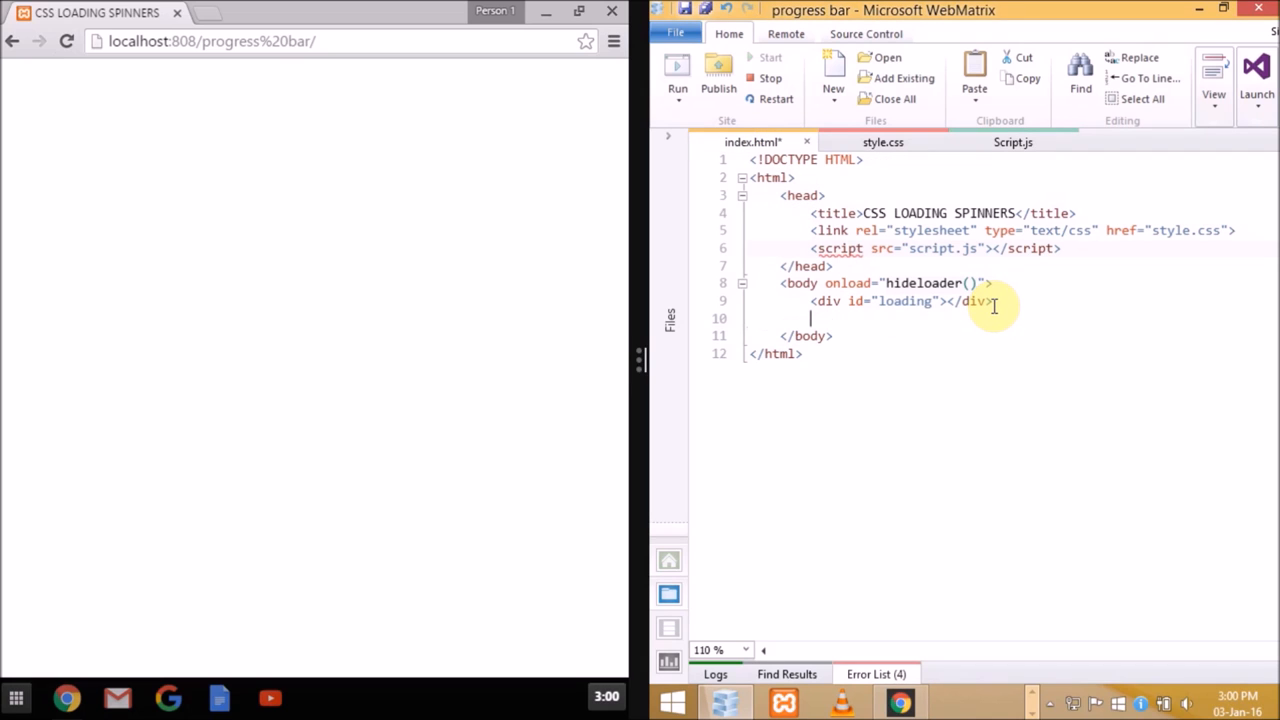
text(<-)
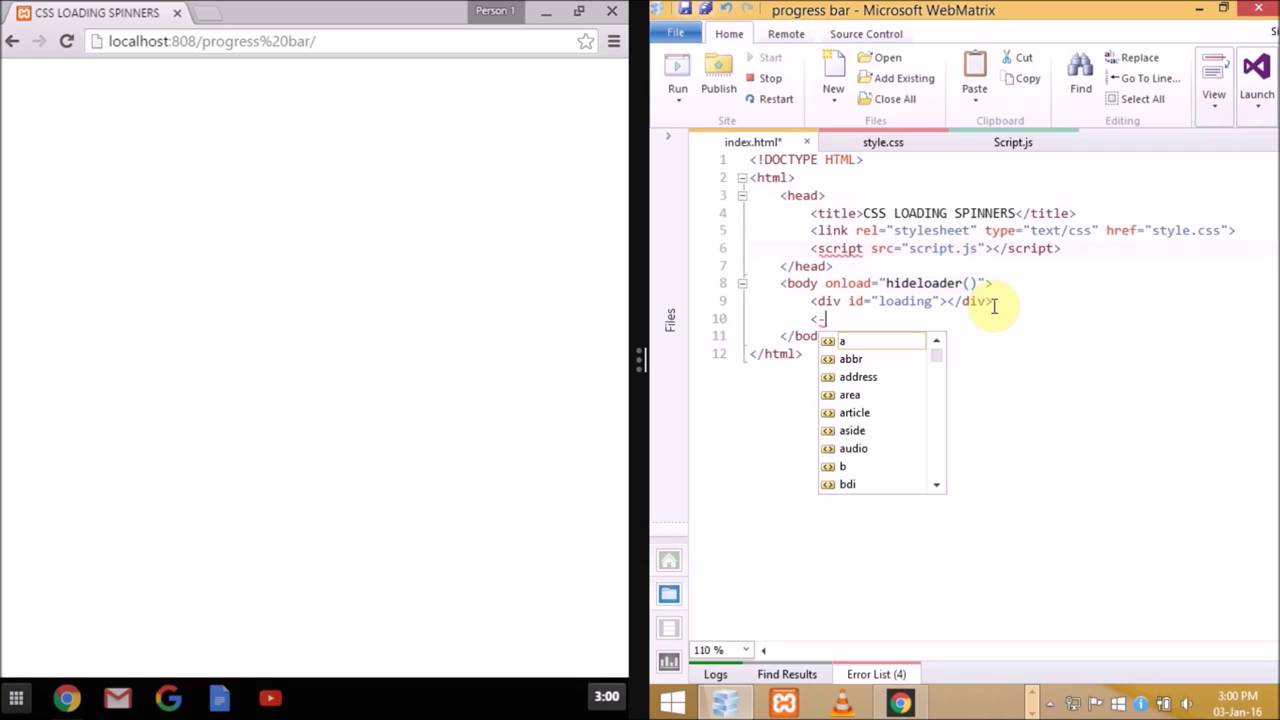
key(Escape)
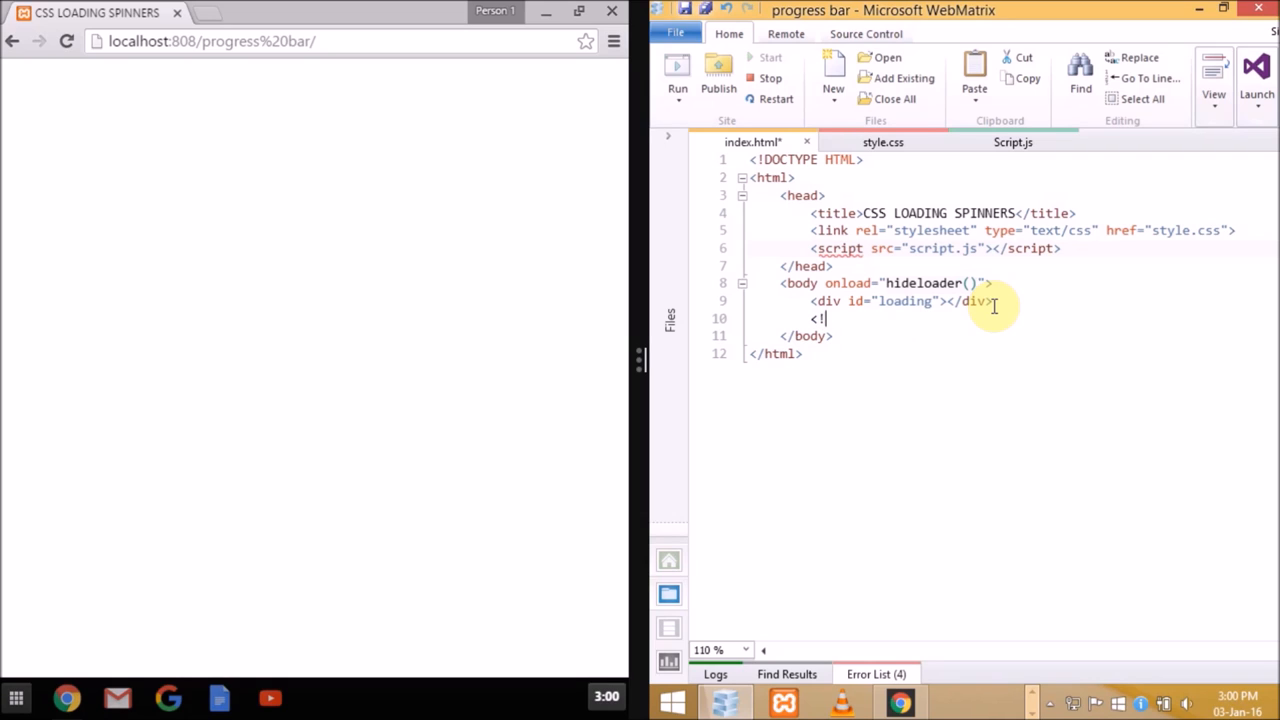
text(-- let )
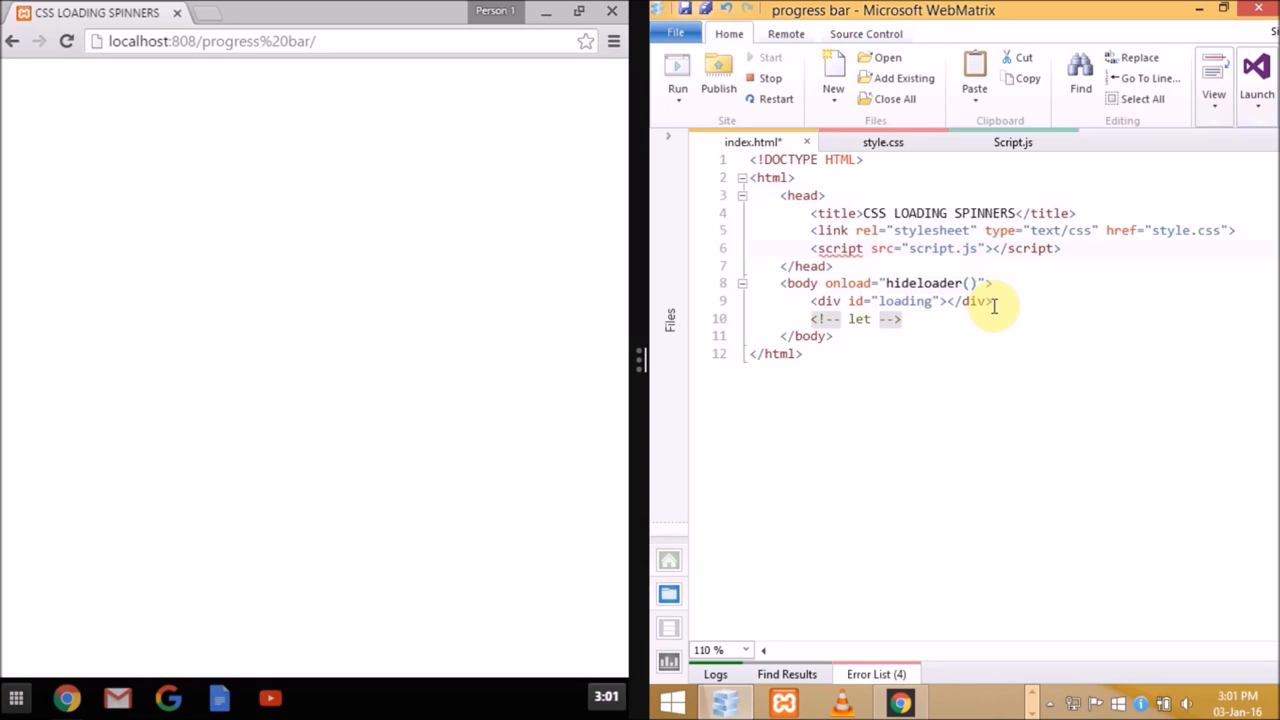
text(us add )
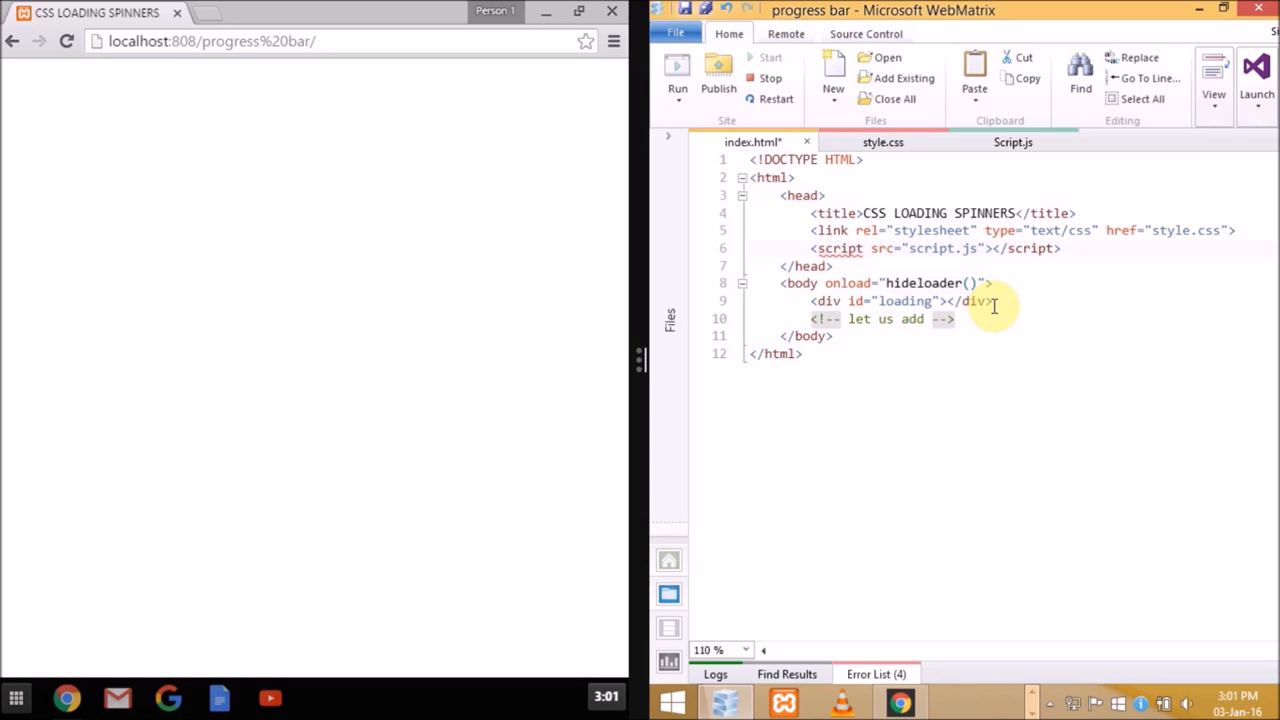
text(some image)
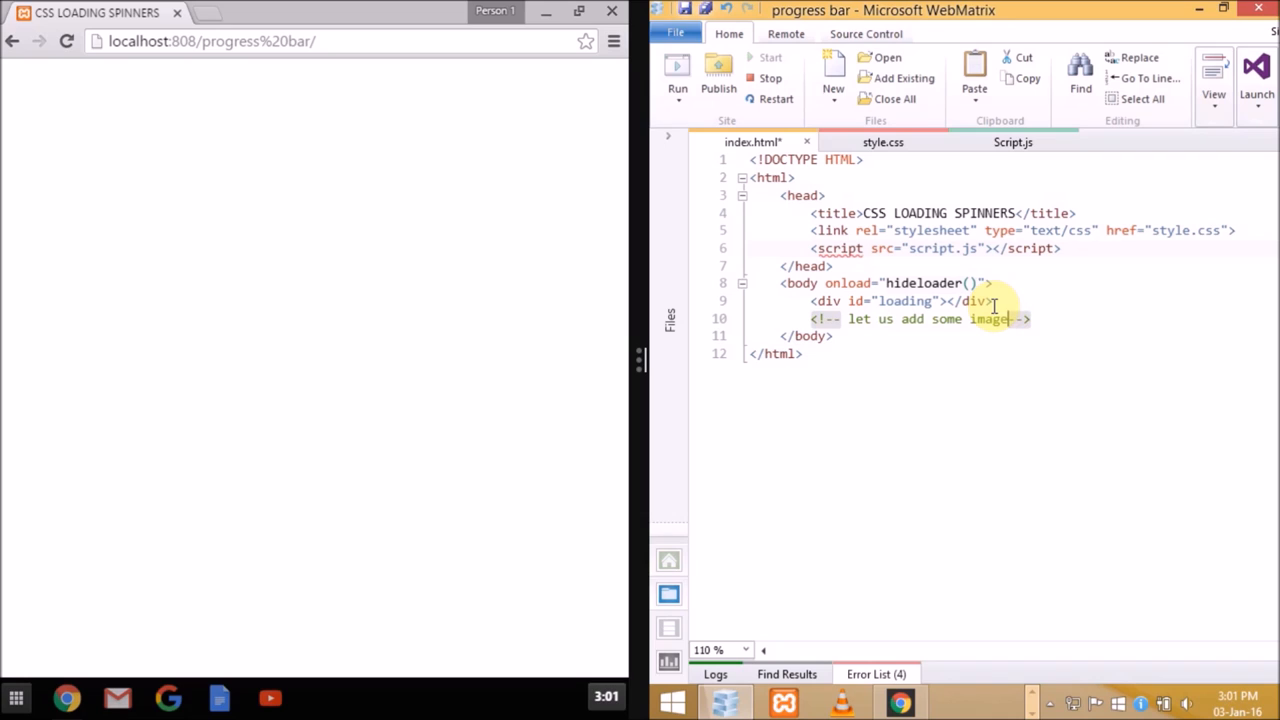
text(s to)
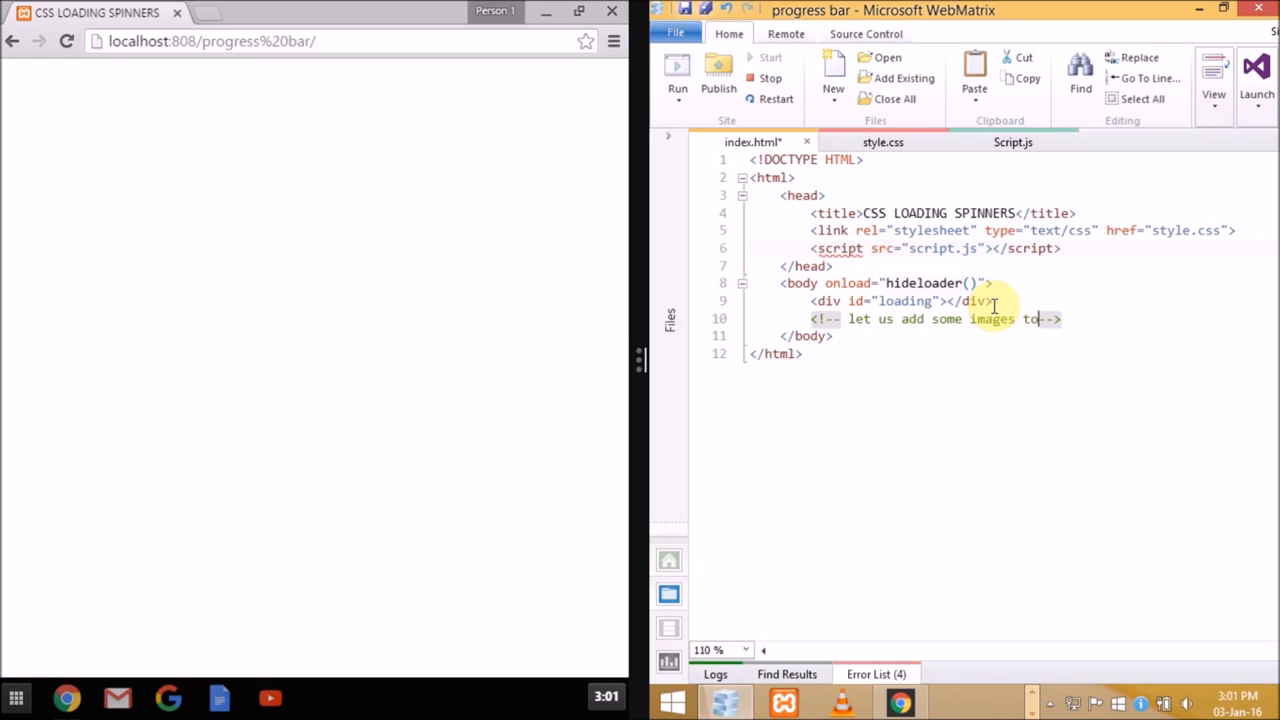
text( check loading)
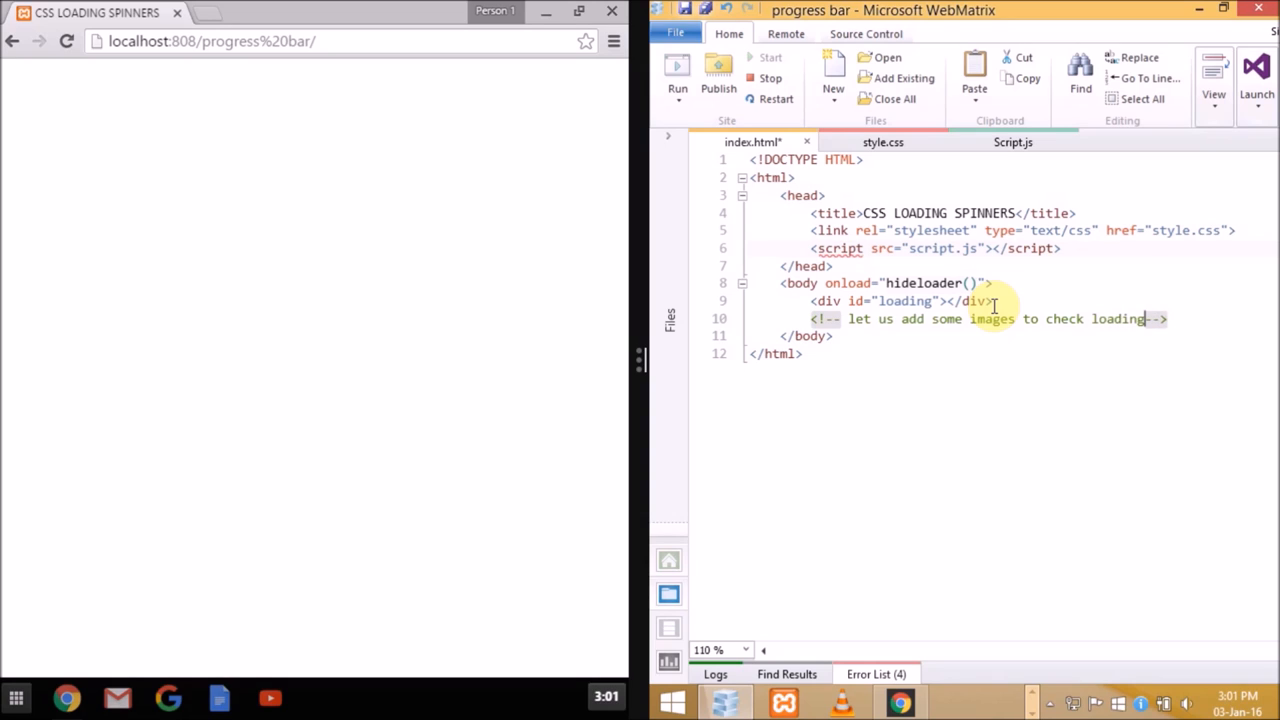
key(End)
Add <img src="1.png"> below the comment and paste two more copies on new lines
key(Return)
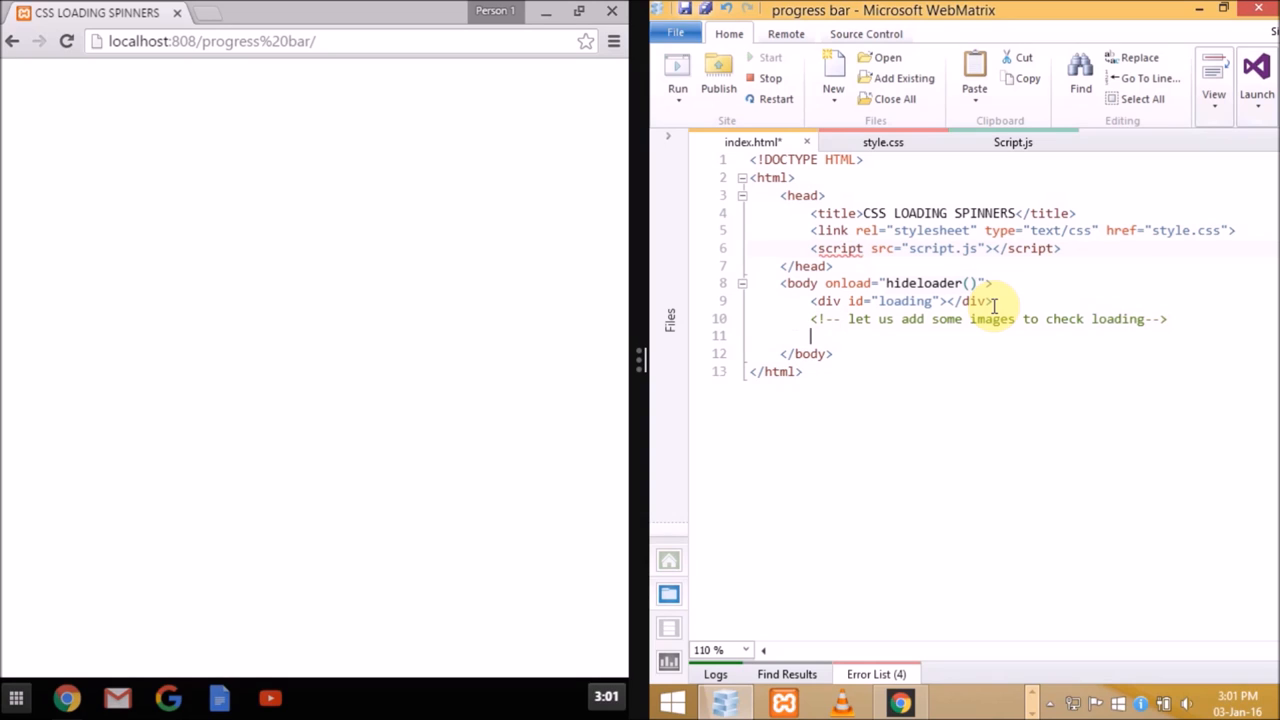
text(<im)
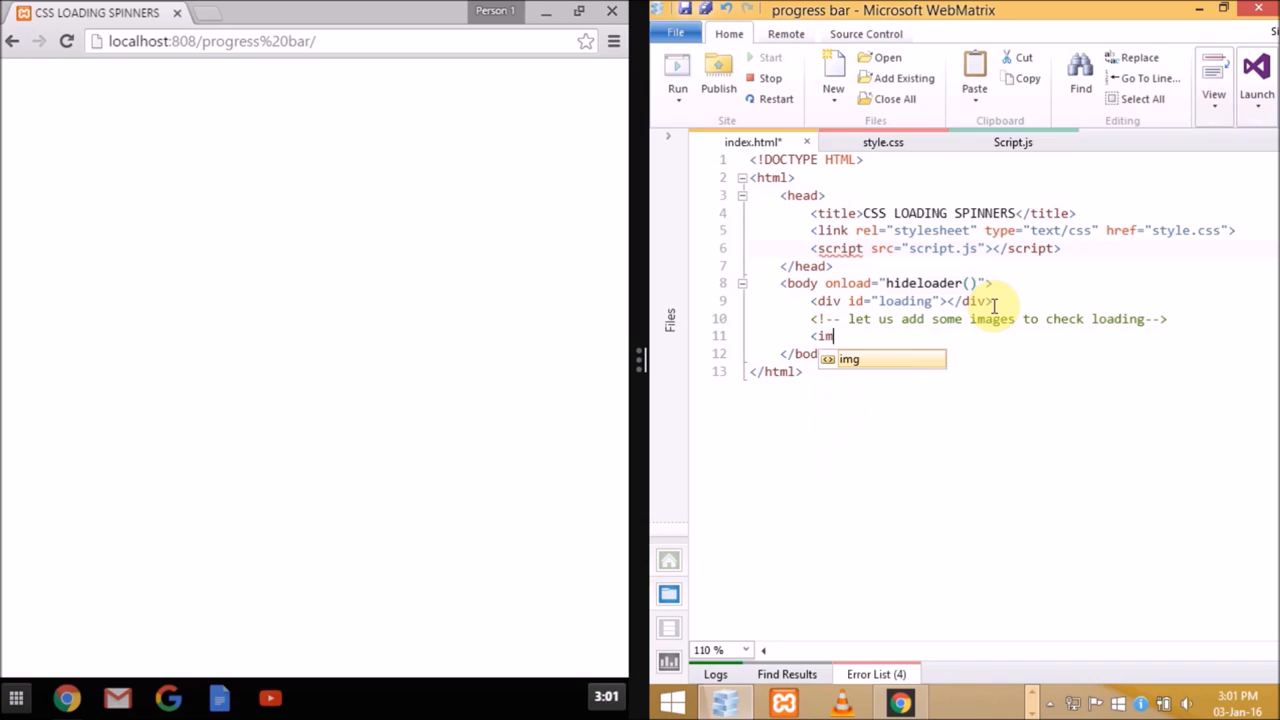
text(g src)
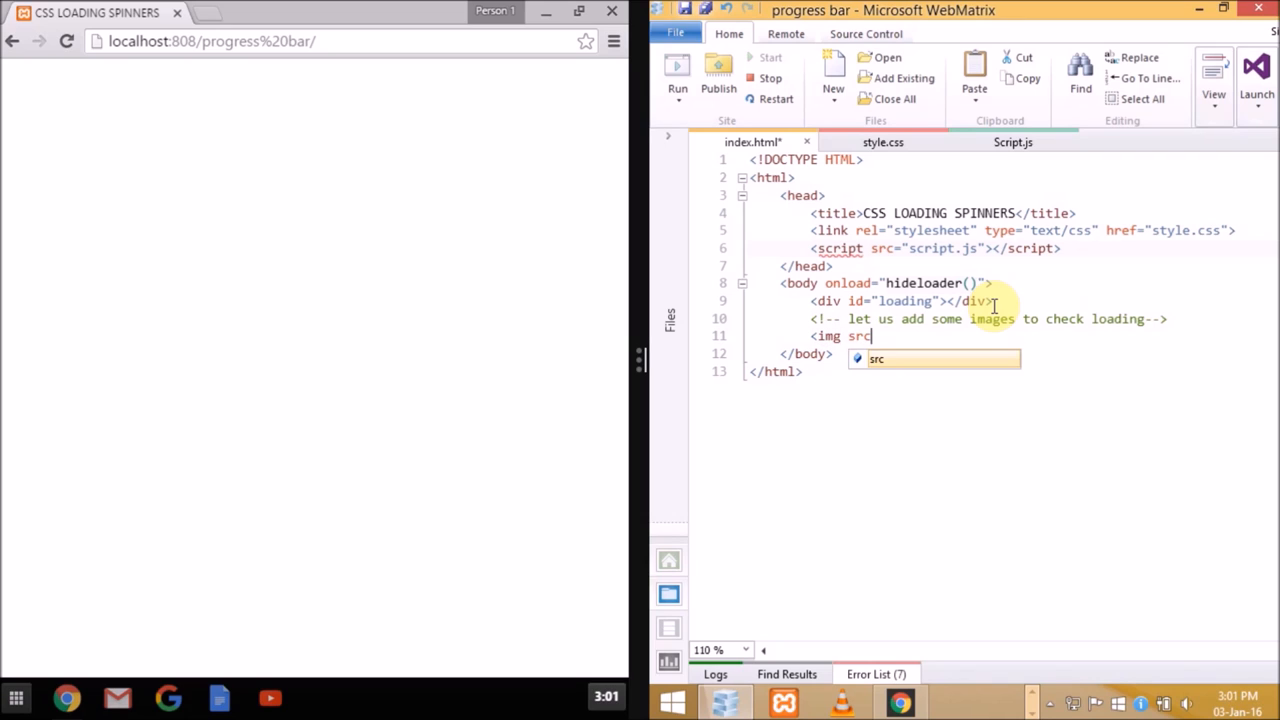
text(=")
text(1.)
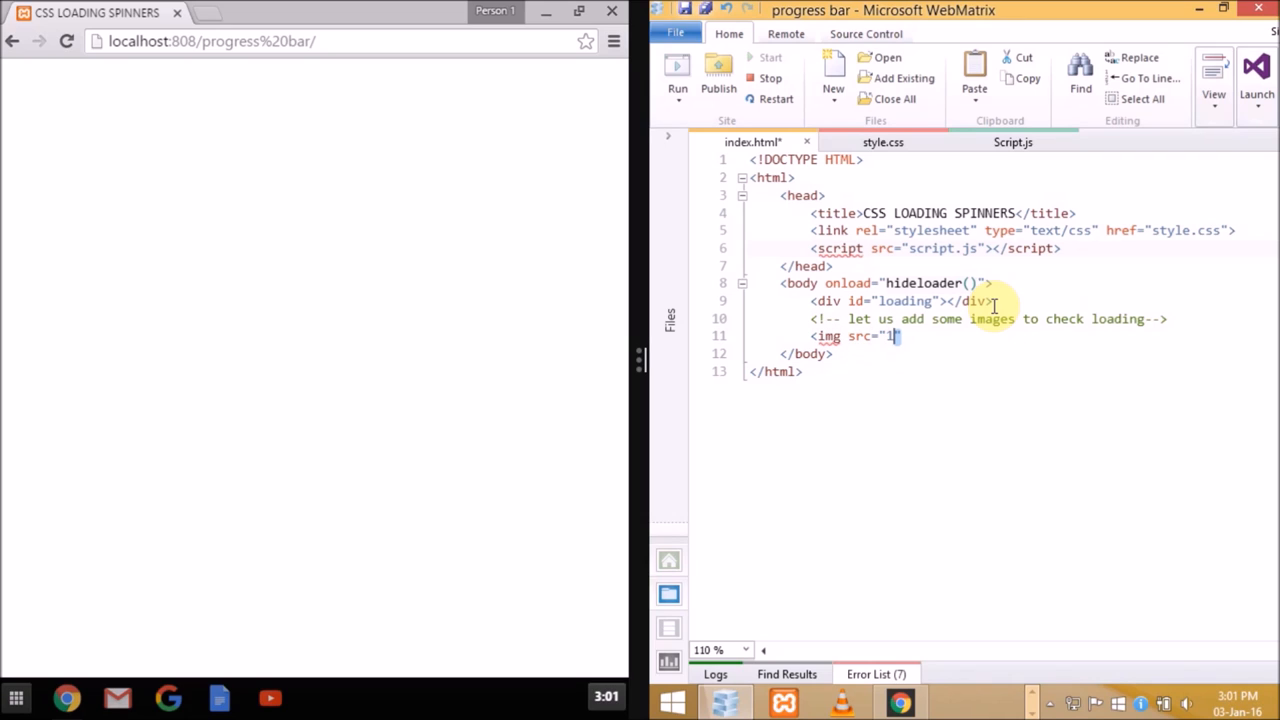
text(png">)
key(Return)
text(<img src="1.png">)
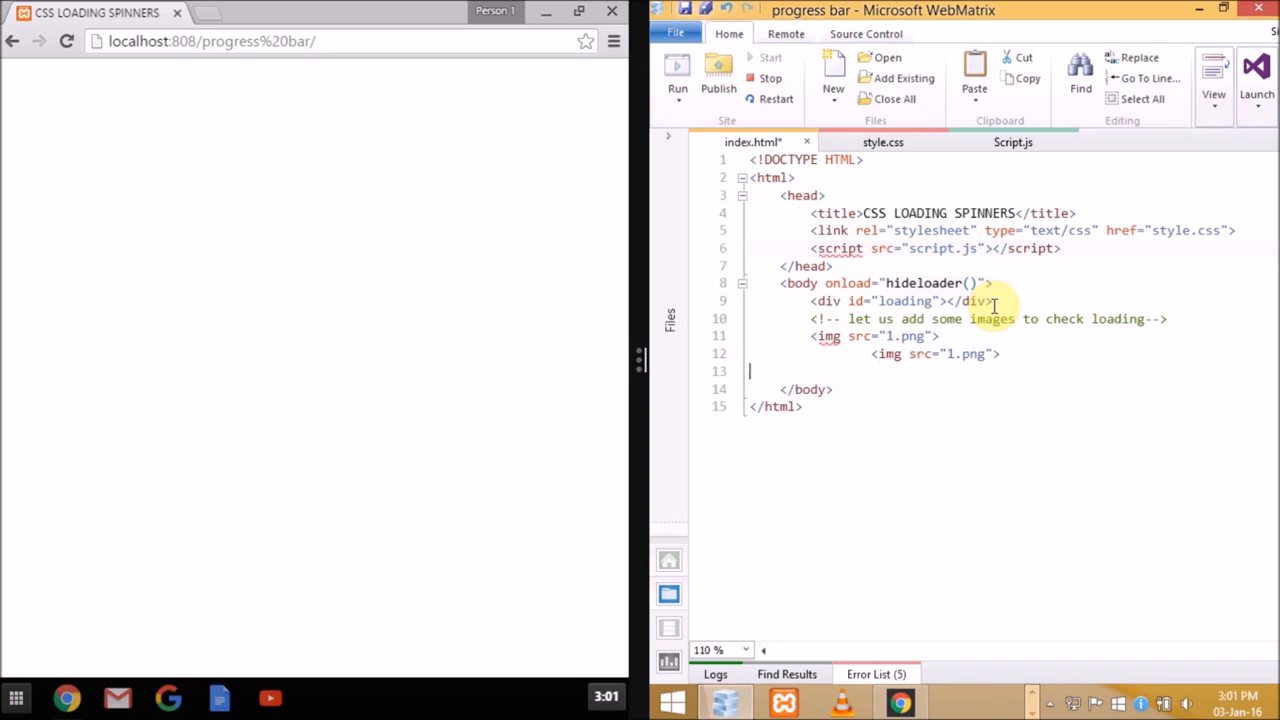
key(Return)
text(<img src="1.png">)
Change the copies to 2.png and 3.png and remove the stray angle bracket below
click(945, 354)
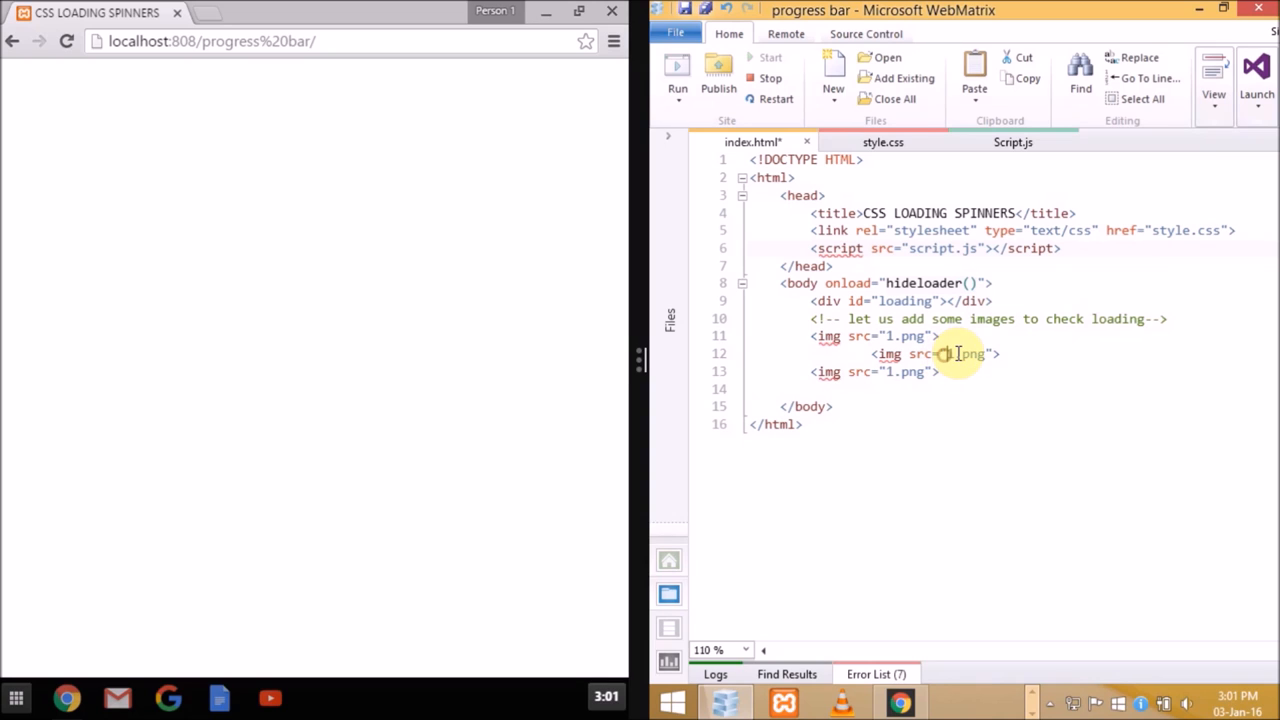
double_click(957, 354)
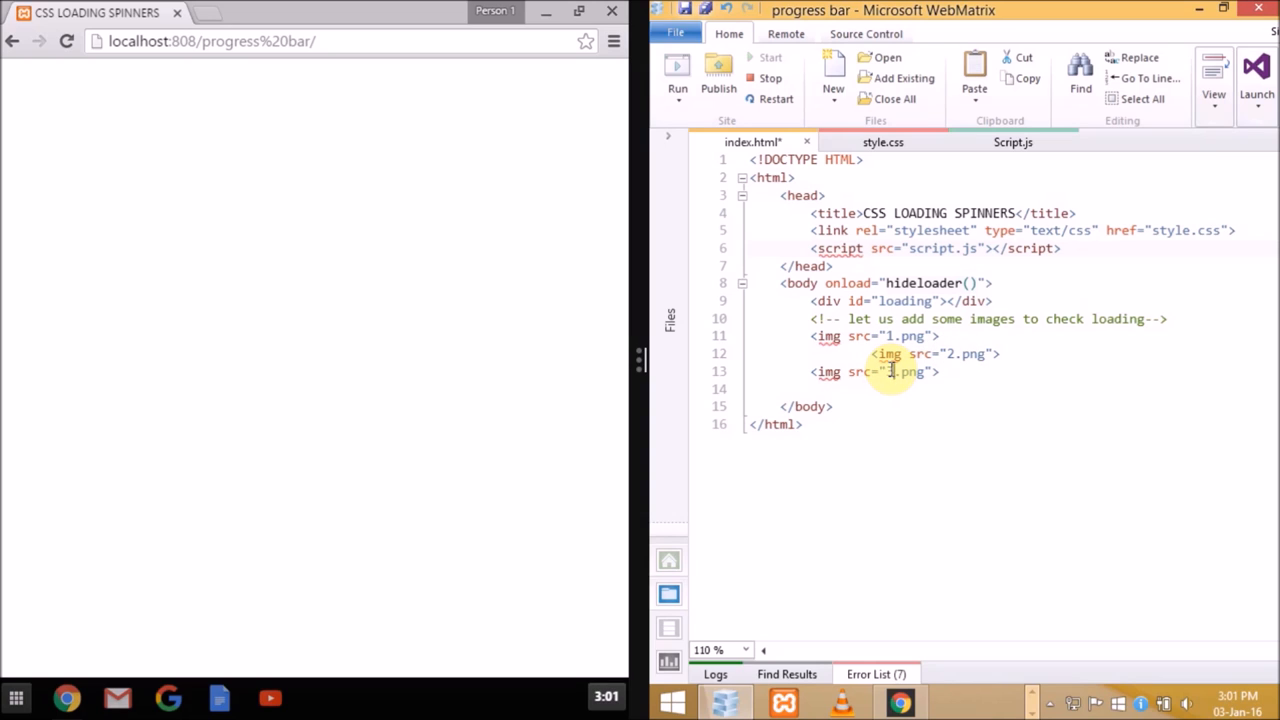
text(3)
click(872, 389)
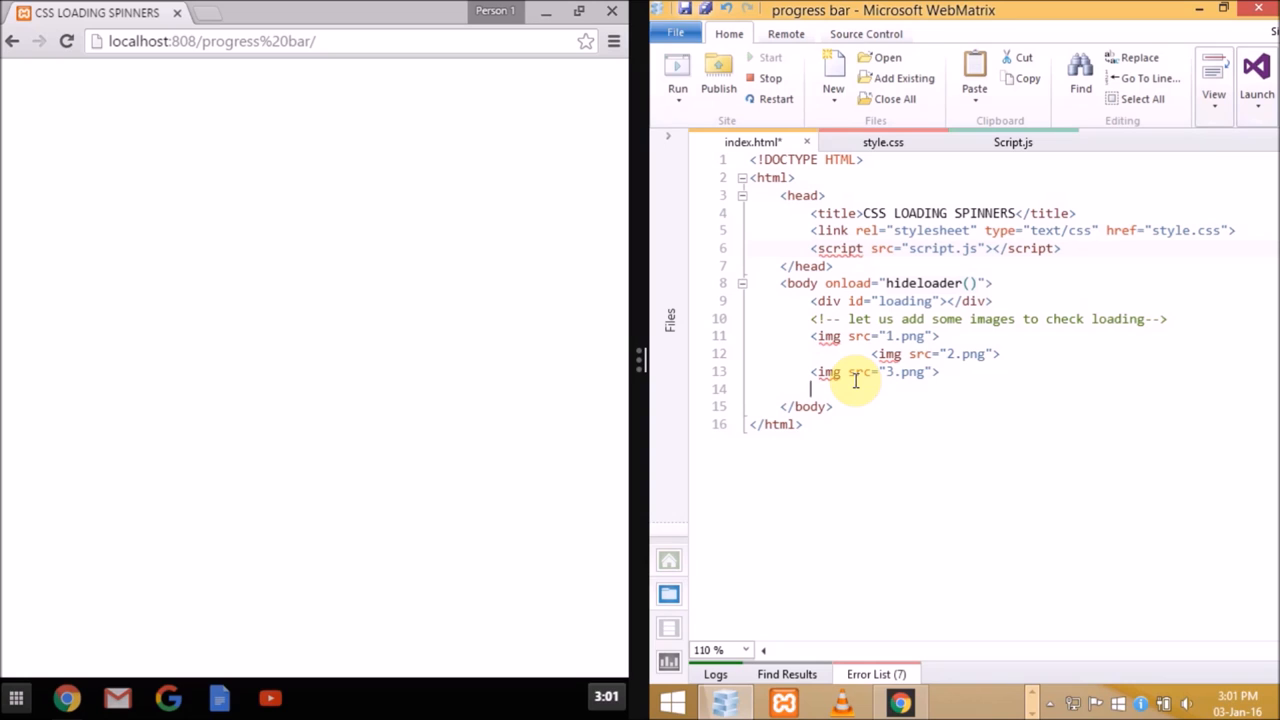
text(<)
key(BackSpace)
Reload the page and throttle the connection to GPRS in the DevTools Network panel
click(295, 228)
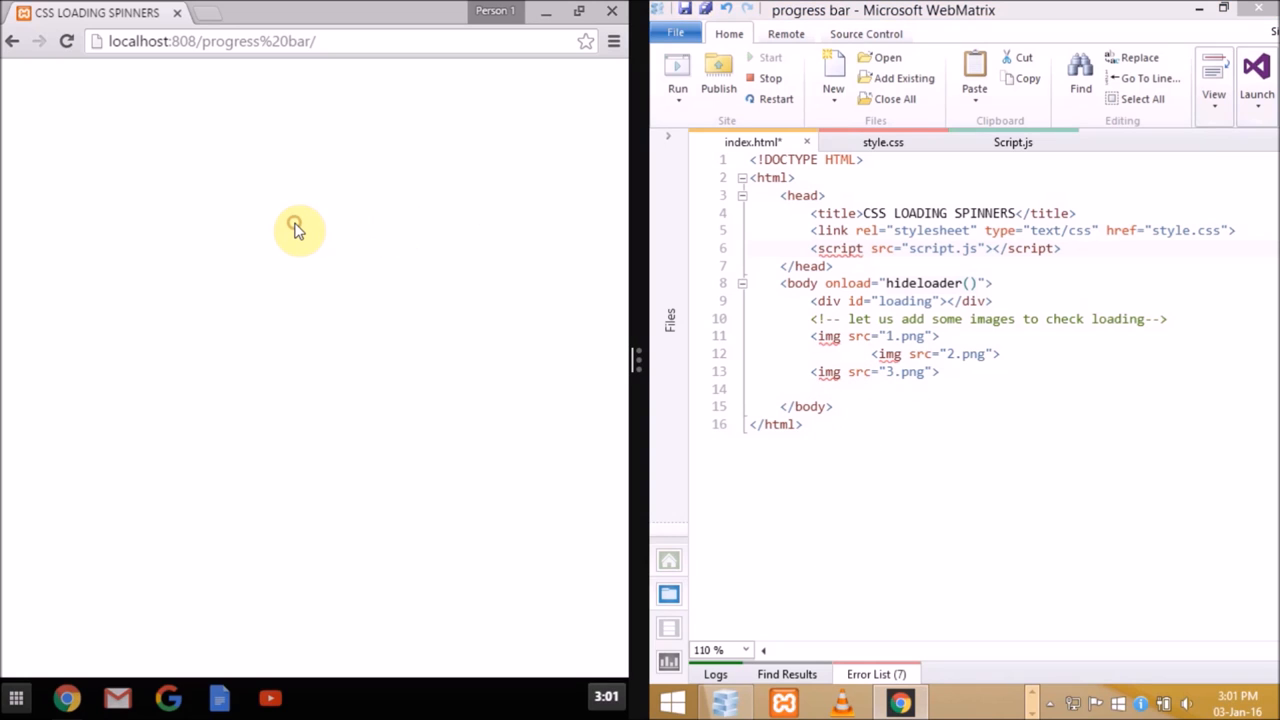
key(F5)
right_click(294, 228)
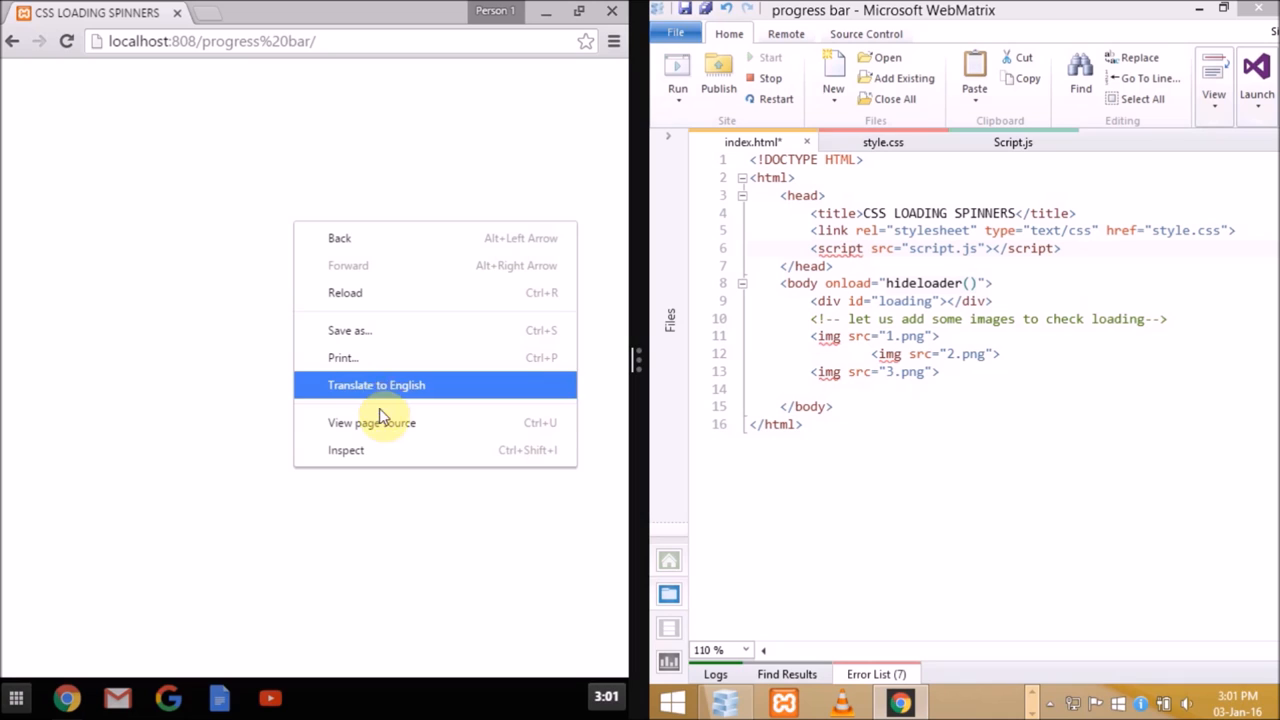
click(378, 452)
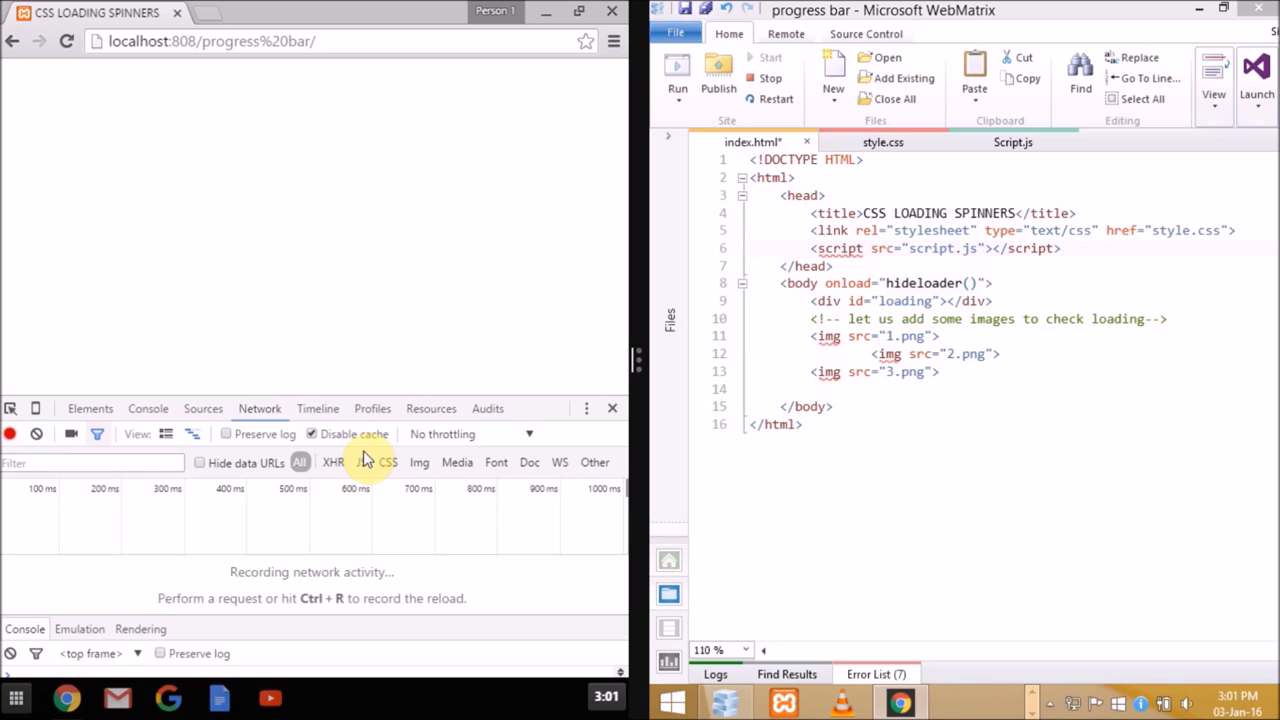
click(258, 408)
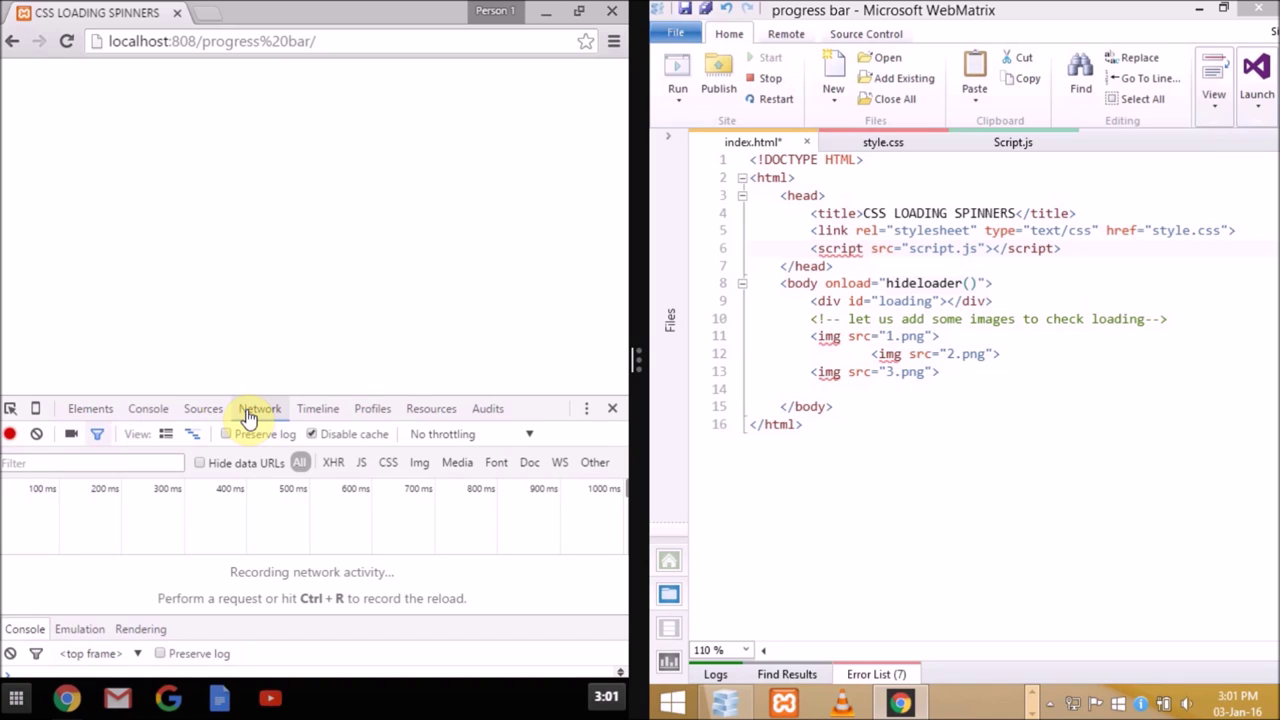
click(442, 434)
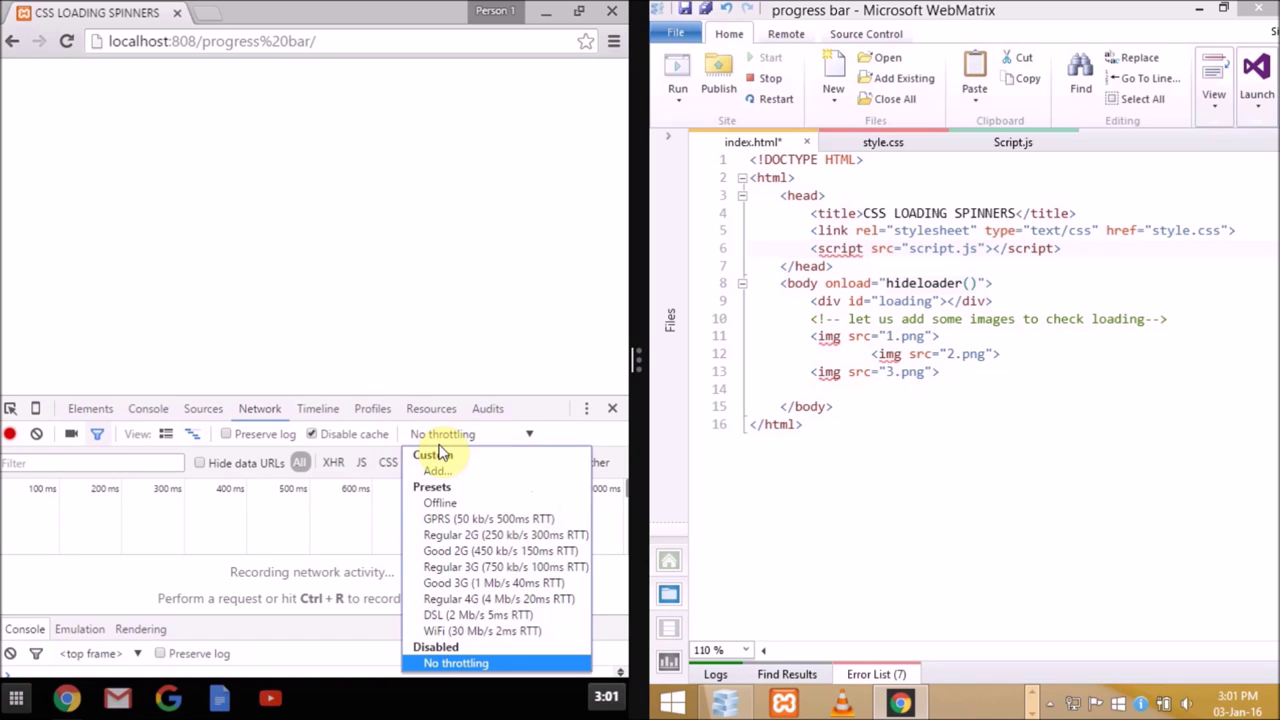
click(478, 521)
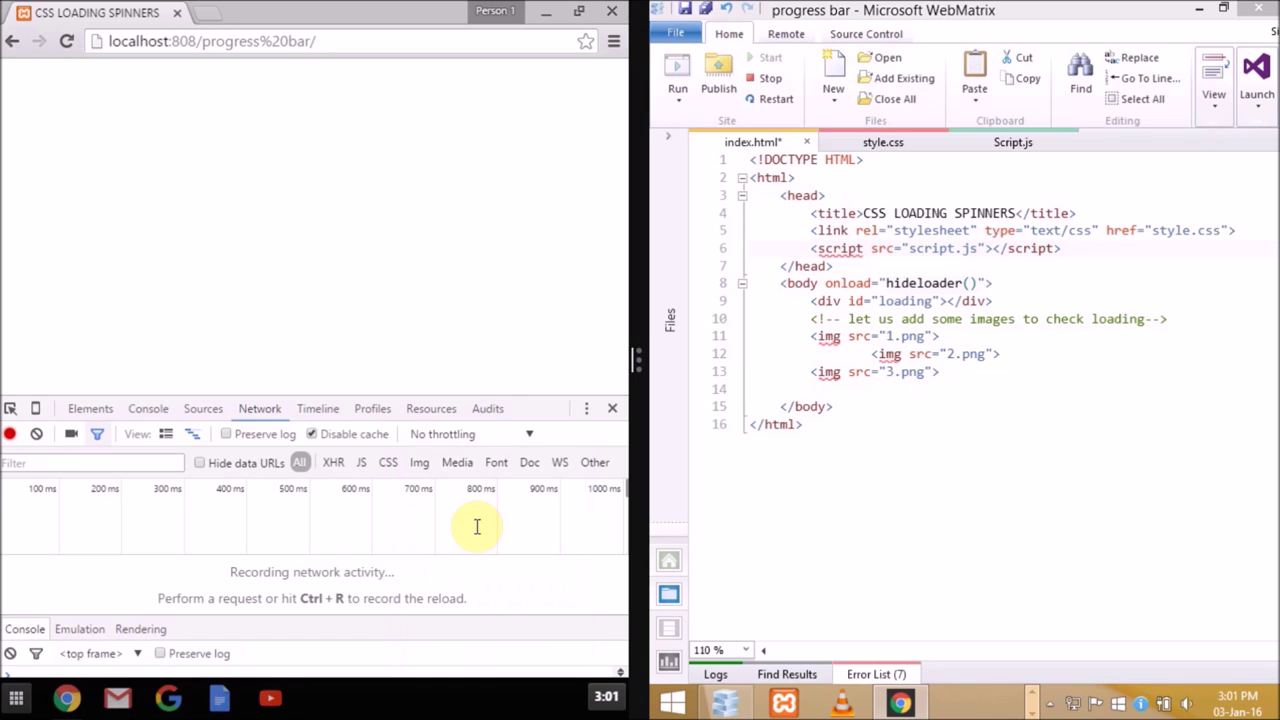
Close DevTools, reload the page, and dismiss Chrome's save webpage dialog
click(591, 410)
click(552, 445)
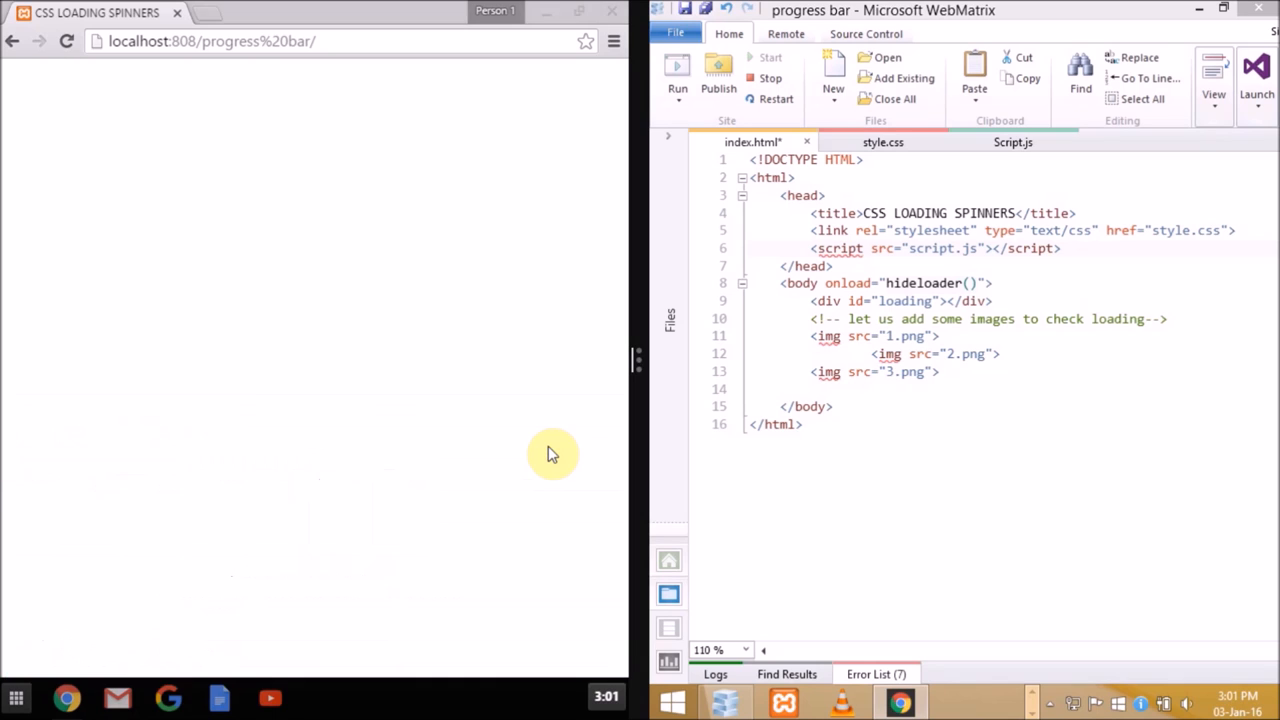
click(68, 42)
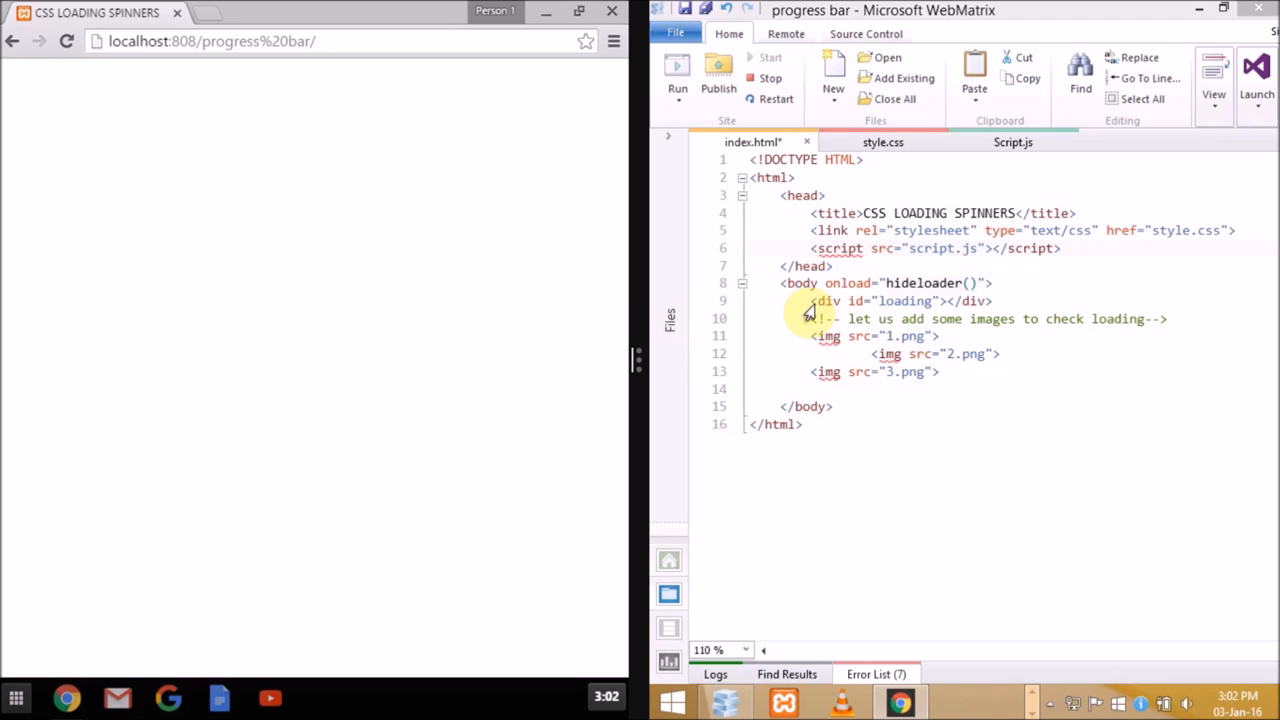
key(ctrl+s)
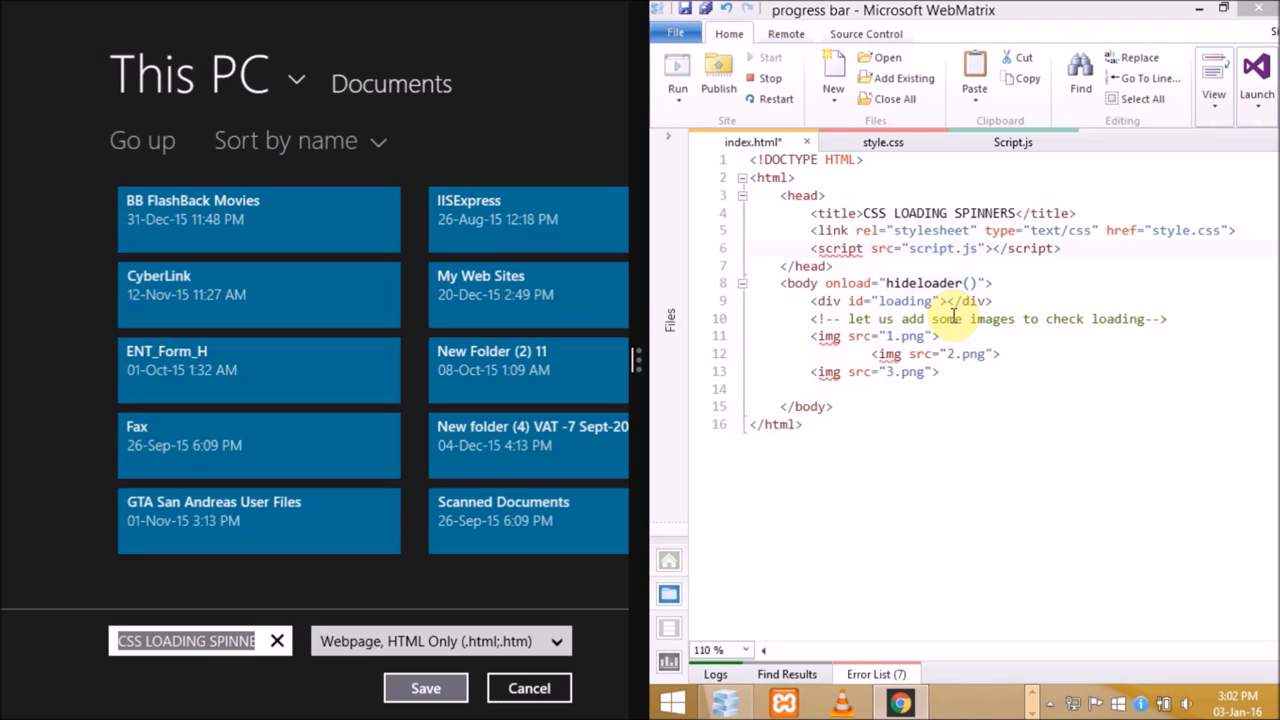
click(530, 688)
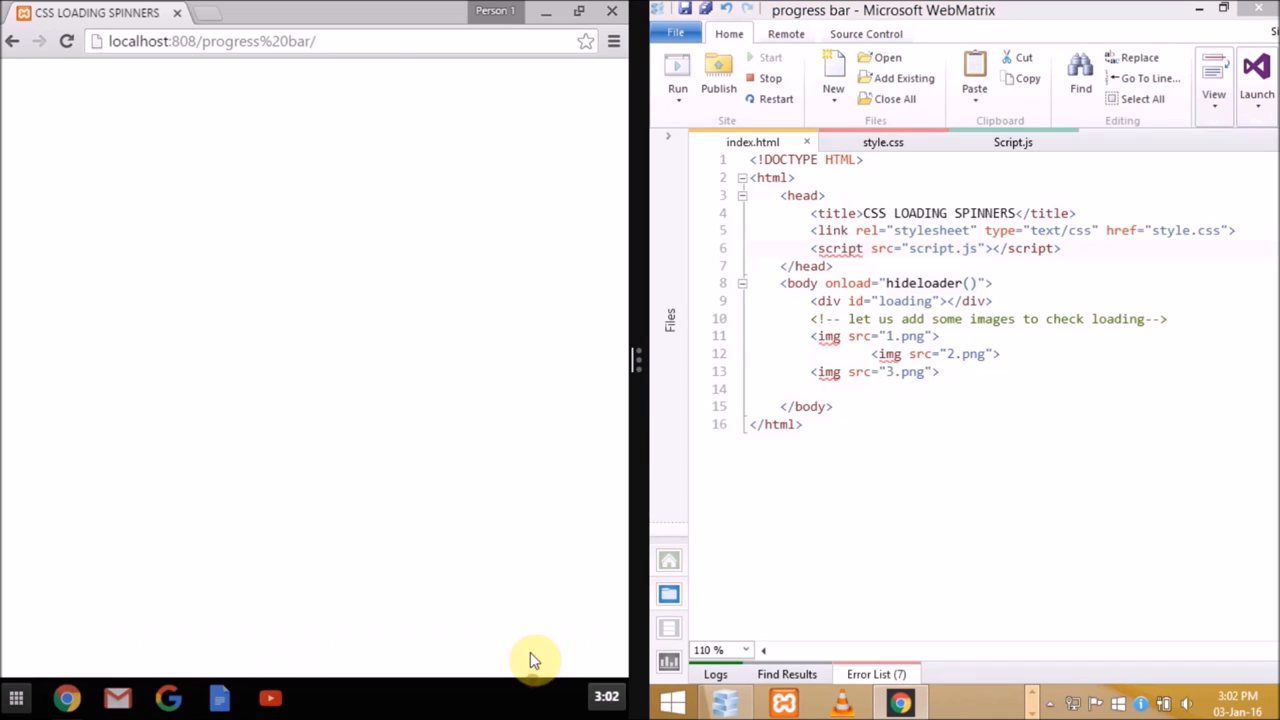
Reload the throttled page and scroll through it while the spinner rotates over the slowly loading images
click(68, 41)
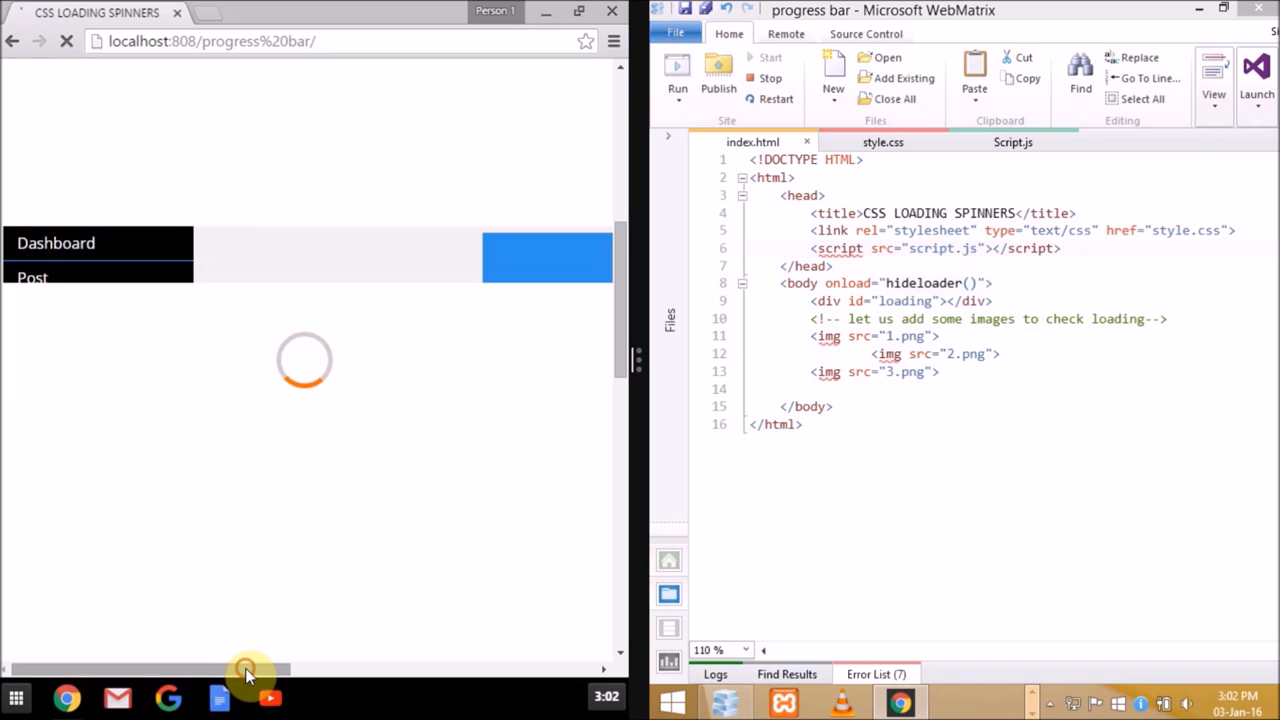
mouse_move(245, 668)
mouse_down()
mouse_move(555, 670)
mouse_move(260, 668)
mouse_up()
middle_click(132, 530)
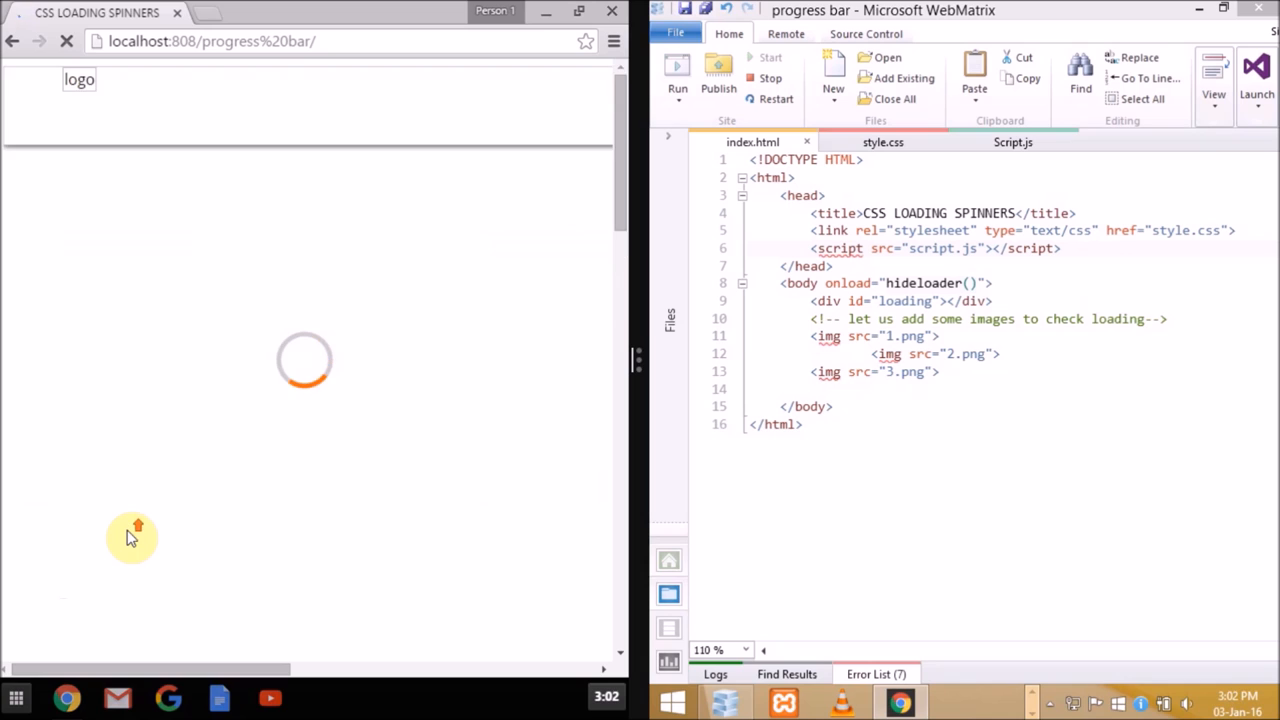
click(130, 538)
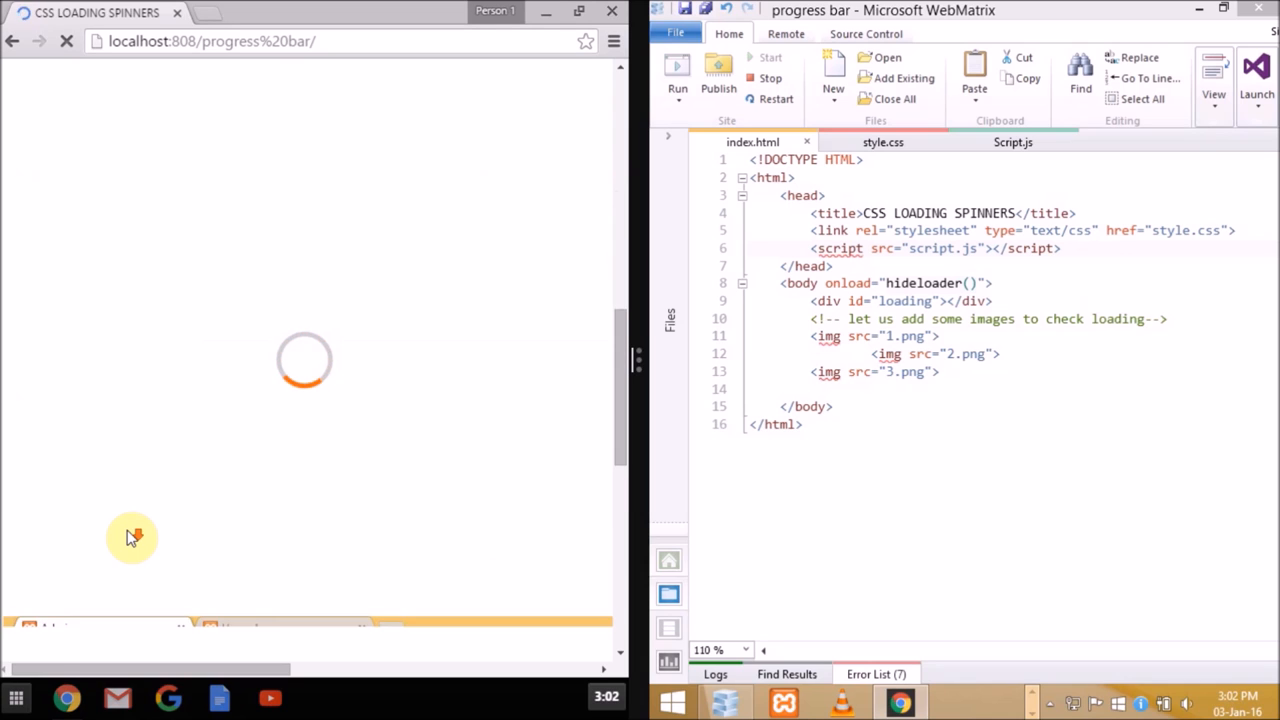
scroll(130, 538, down, 5)
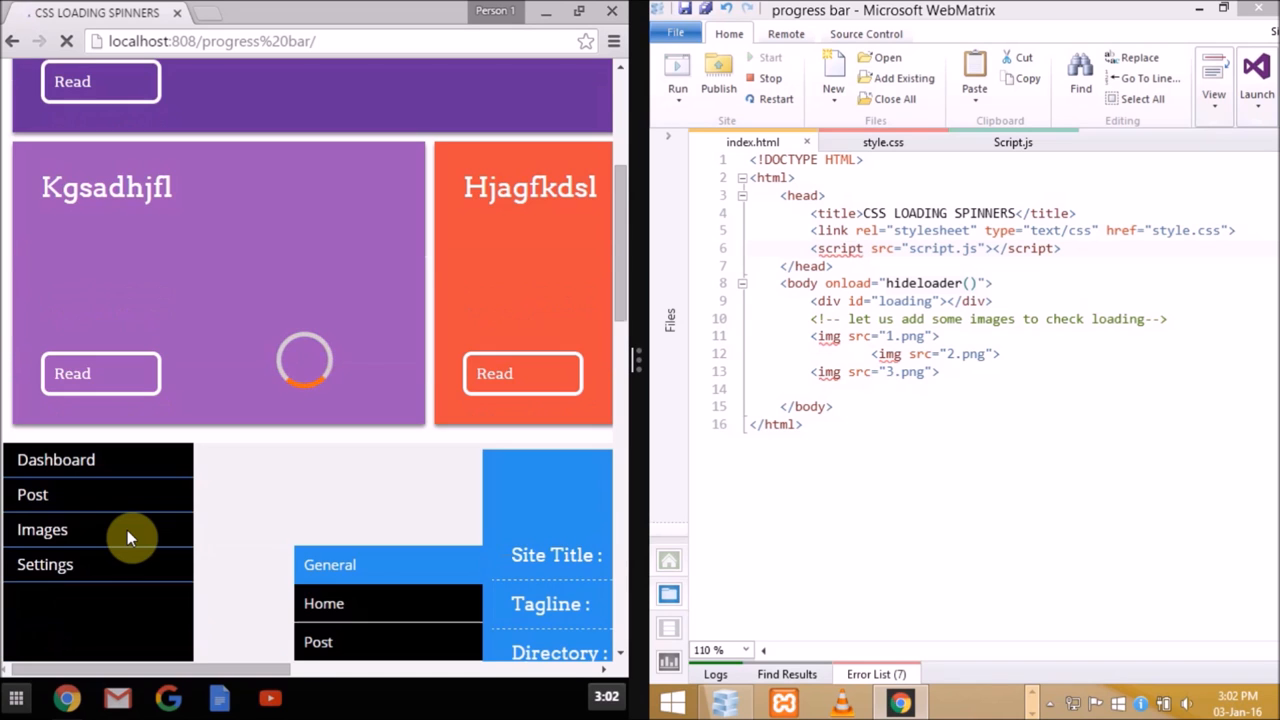
click(132, 537)
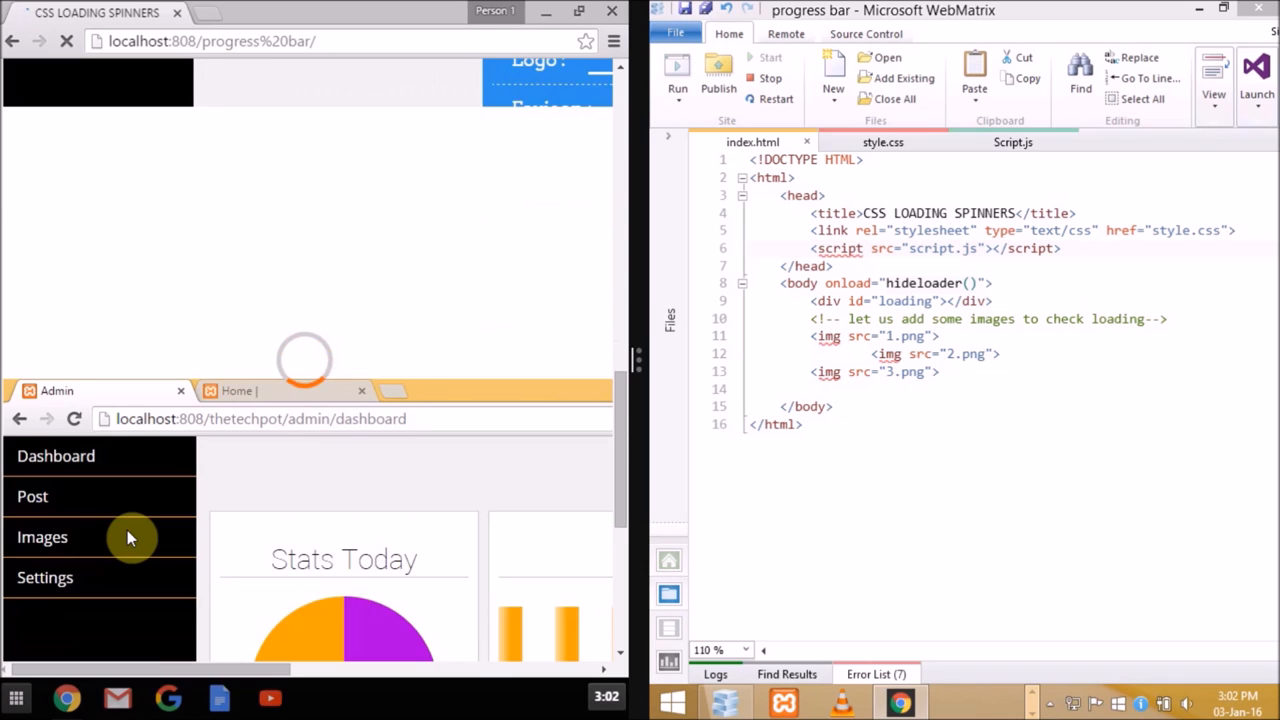
click(132, 537)
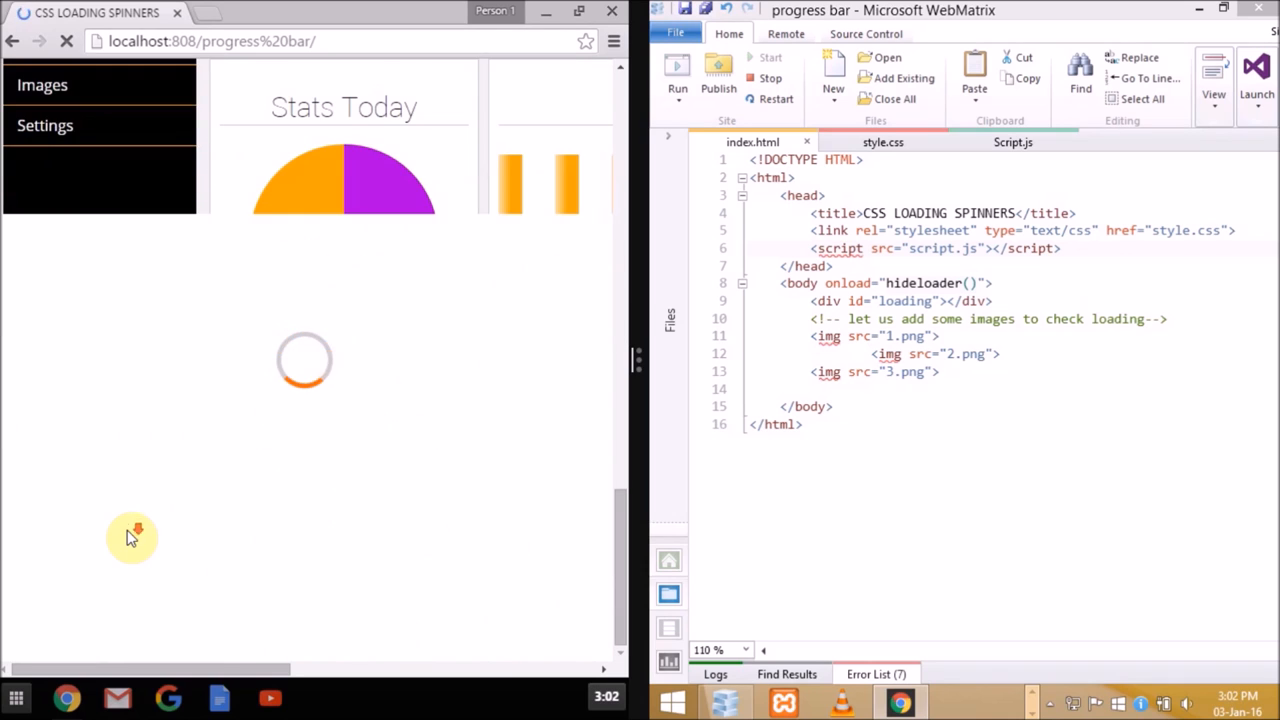
click(160, 519)
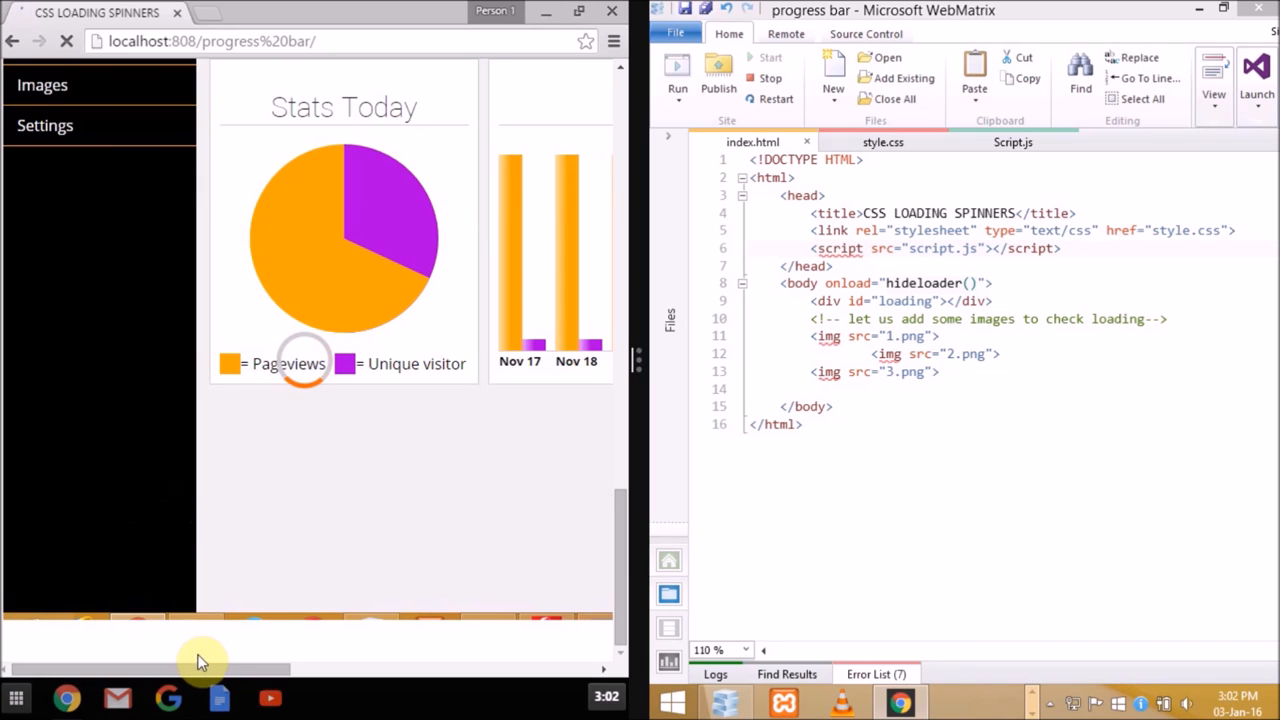
mouse_move(200, 667)
mouse_down()
mouse_move(606, 667)
mouse_move(371, 667)
mouse_up()
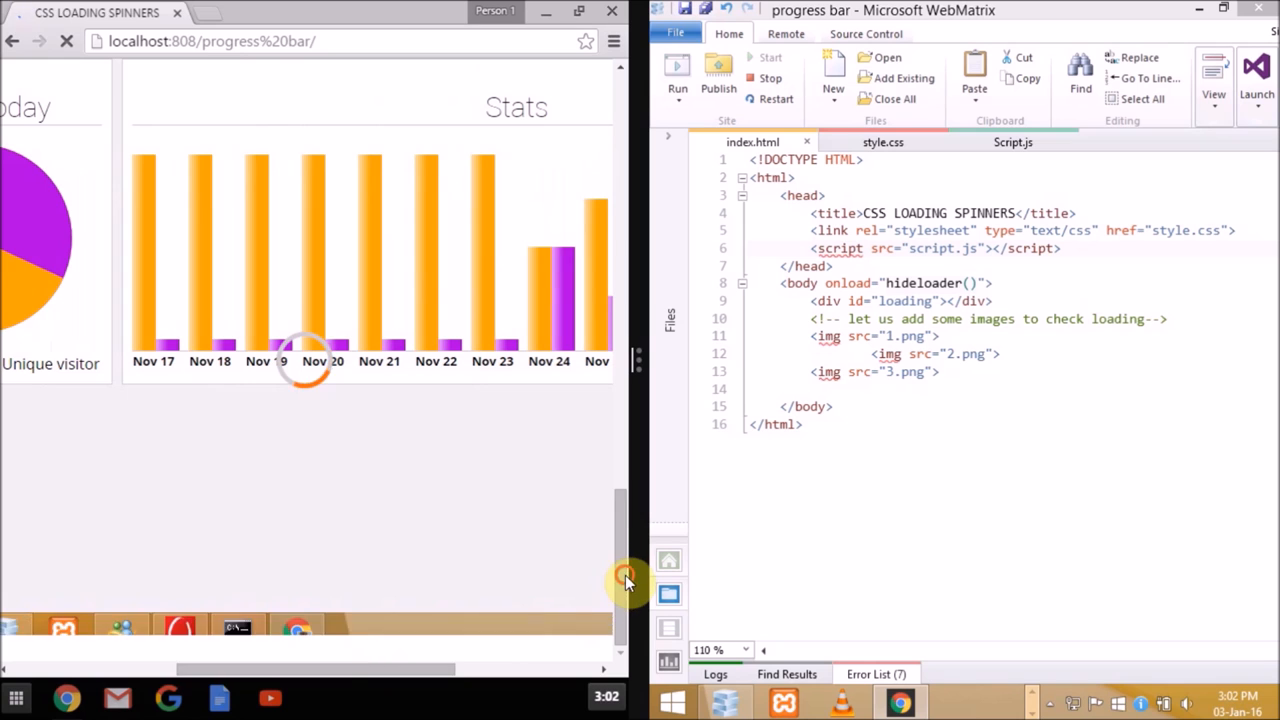
drag(625, 575, 629, 158)
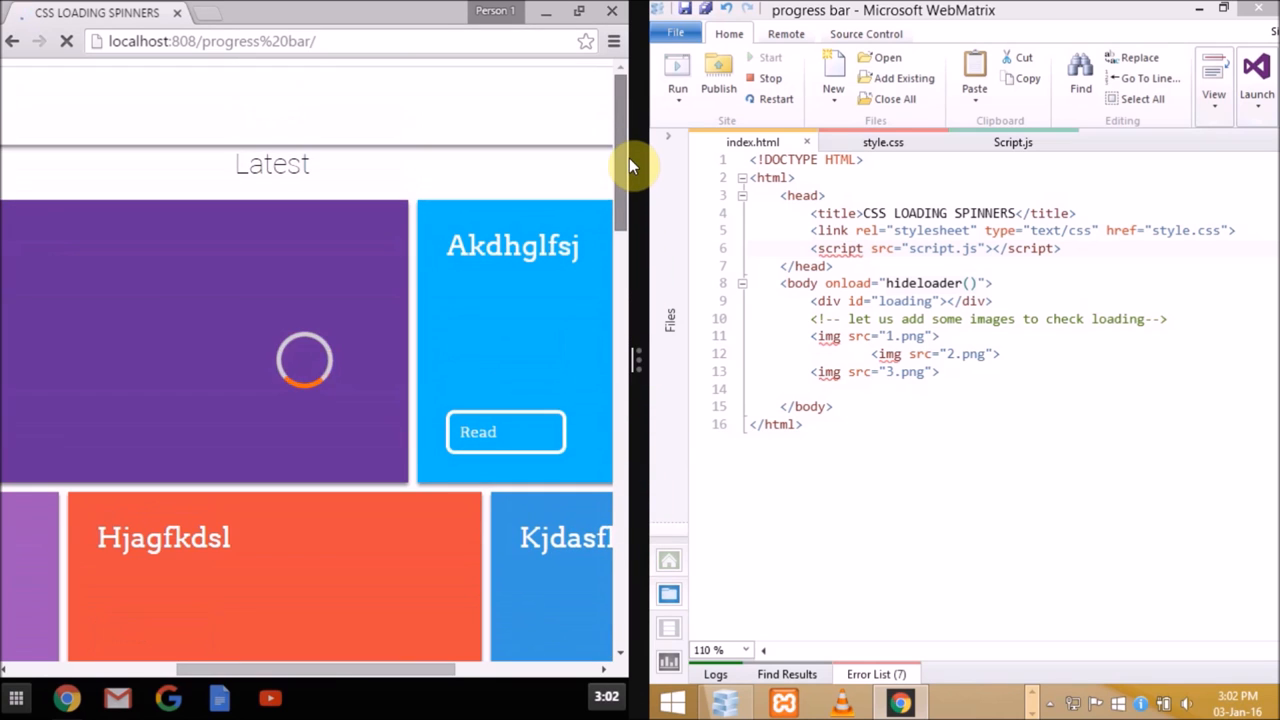